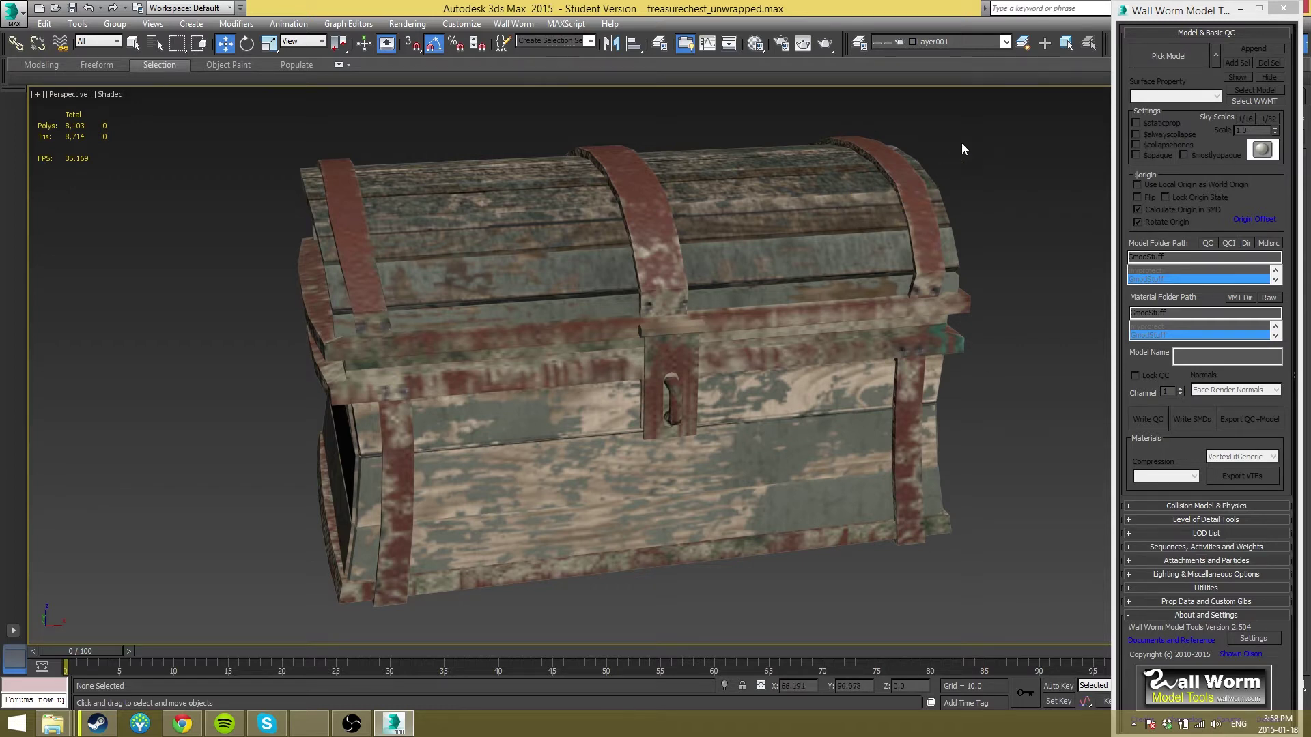
Step: Pick the treasure chest as the TreasureChest export model and give it the Wood_Plank surface property
{"action": "left_click", "coordinate": [1157, 59]}
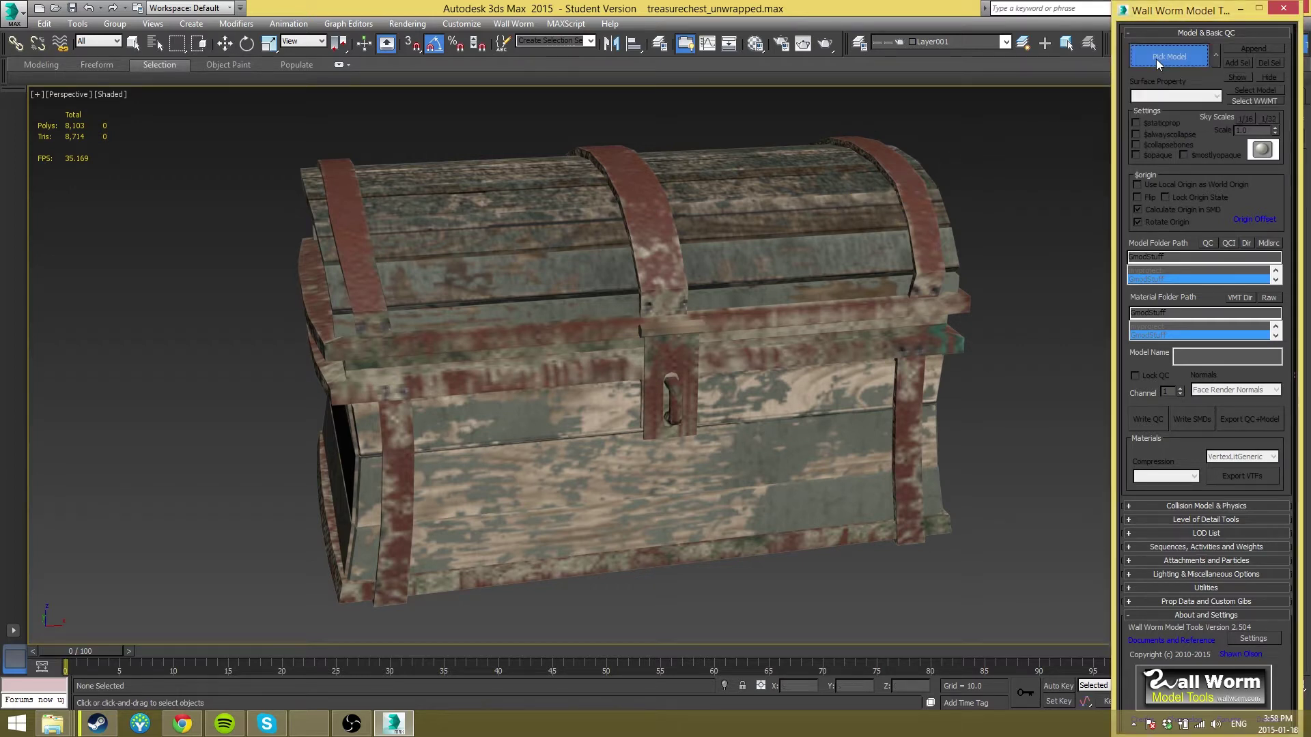
{"action": "left_click", "coordinate": [870, 206]}
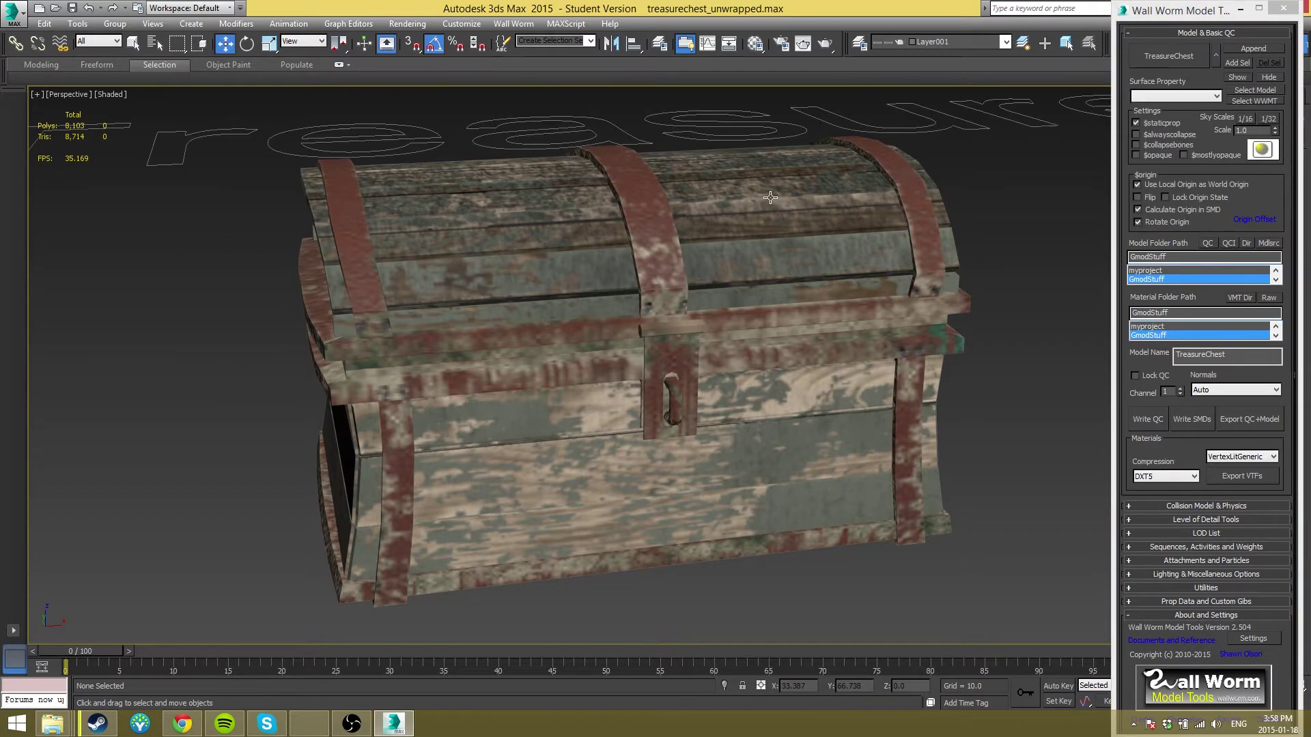
{"action": "scroll", "coordinate": [770, 197], "scroll_direction": "down", "scroll_amount": 5}
{"action": "scroll", "coordinate": [765, 366], "scroll_direction": "down", "scroll_amount": 5}
{"action": "middle_click_drag", "start_coordinate": [765, 366], "coordinate": [731, 381]}
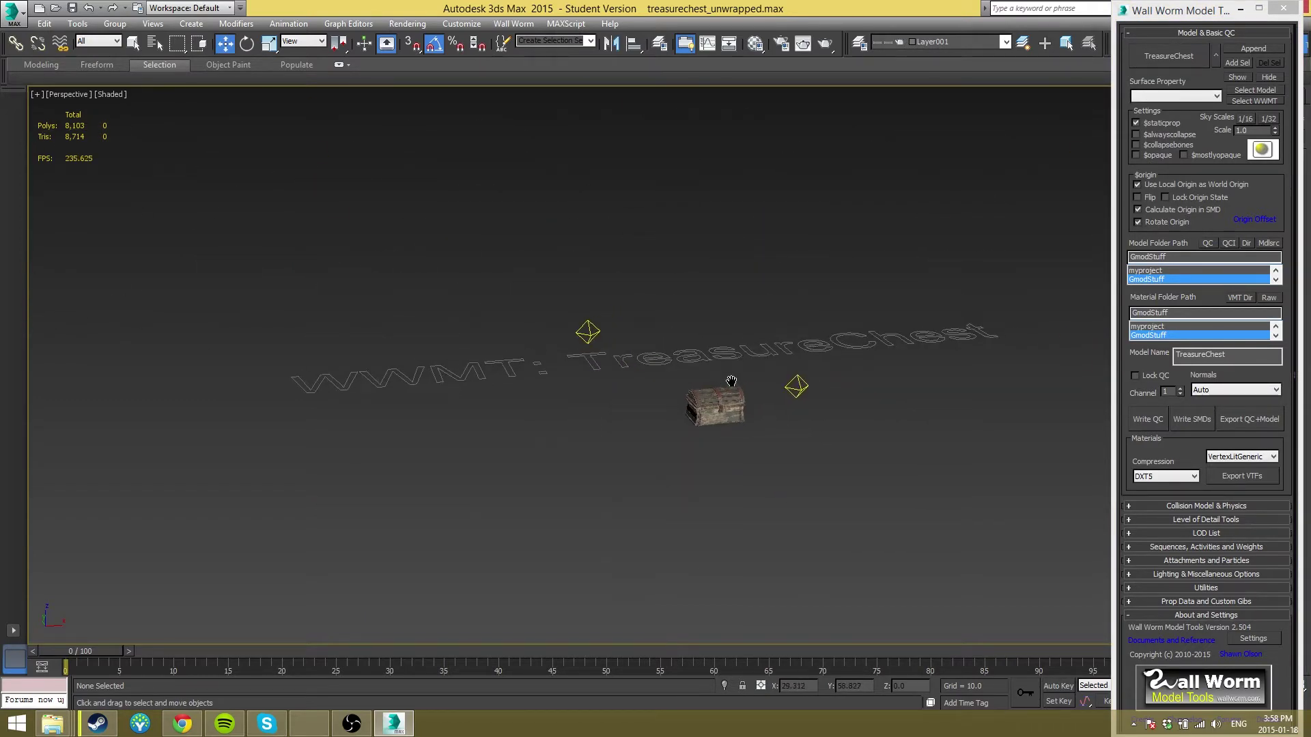
{"action": "scroll", "coordinate": [731, 382], "scroll_direction": "up", "scroll_amount": 10}
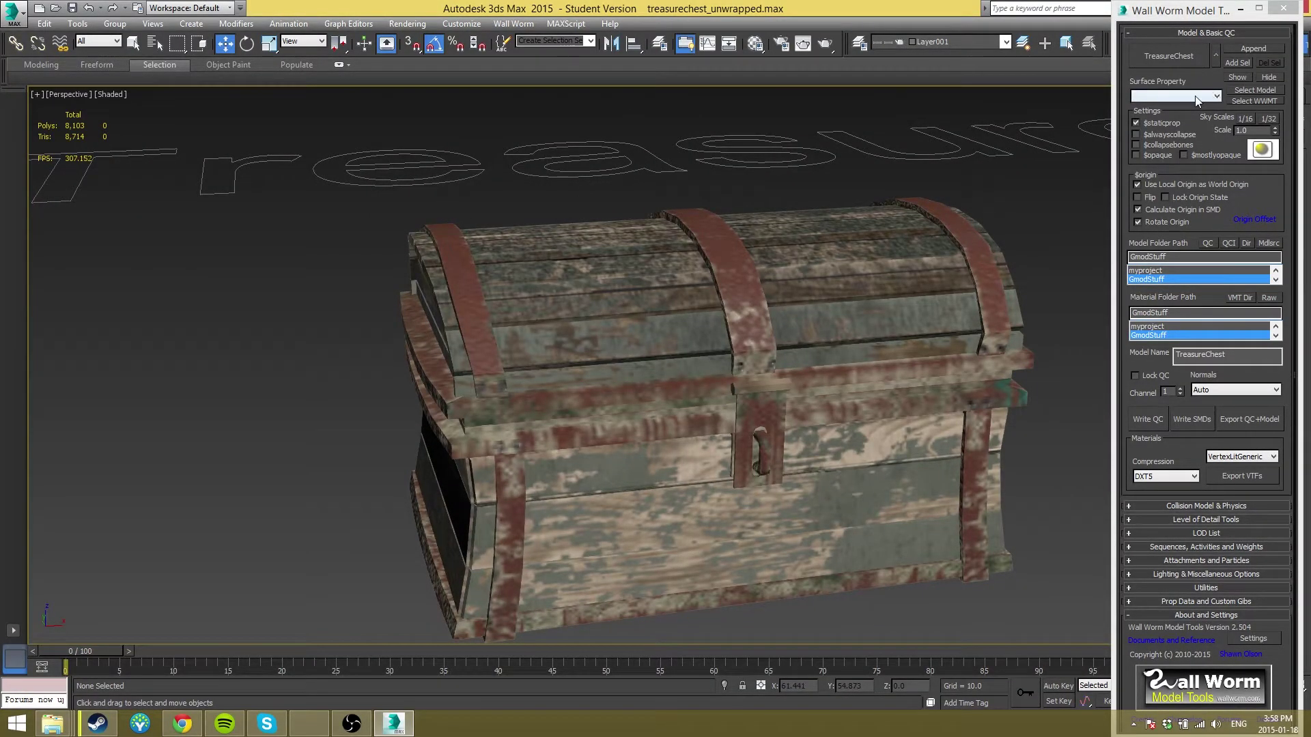
{"action": "middle_click_drag", "start_coordinate": [729, 253], "coordinate": [645, 219]}
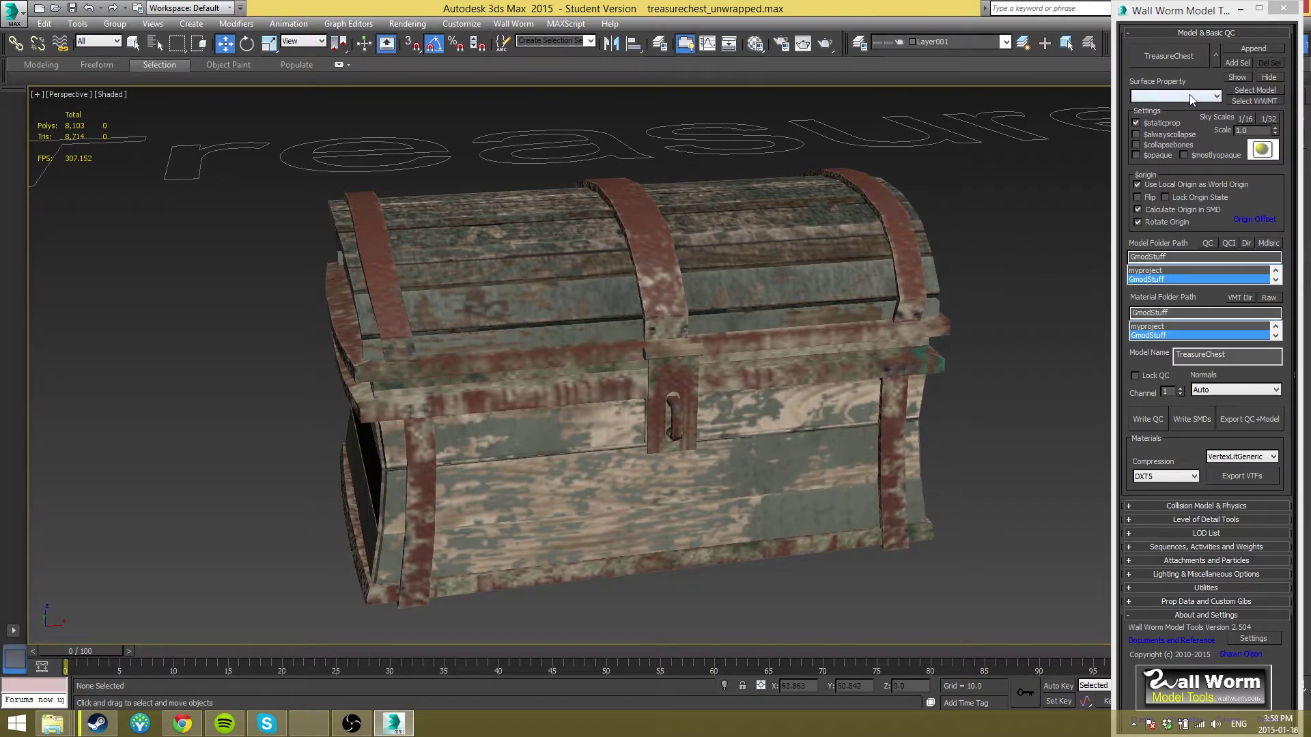
{"action": "left_click", "coordinate": [1207, 97]}
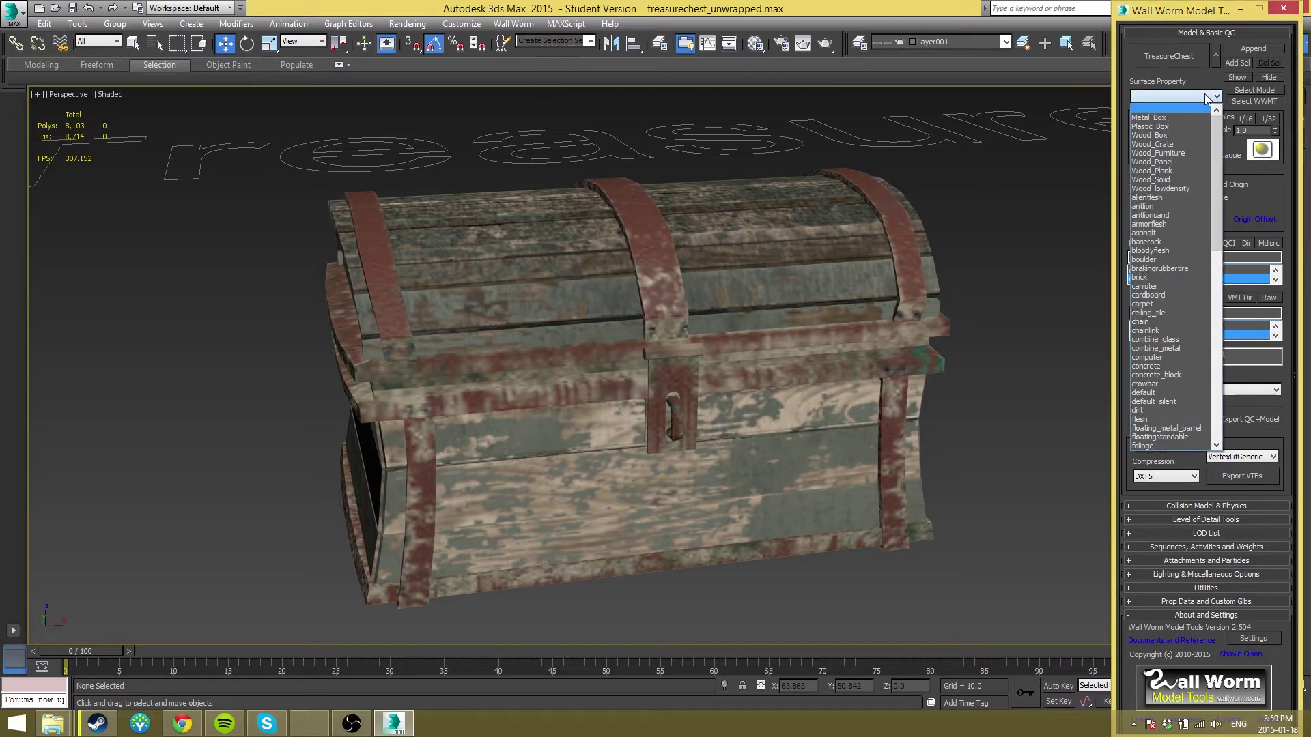
{"action": "left_click", "coordinate": [1174, 170]}
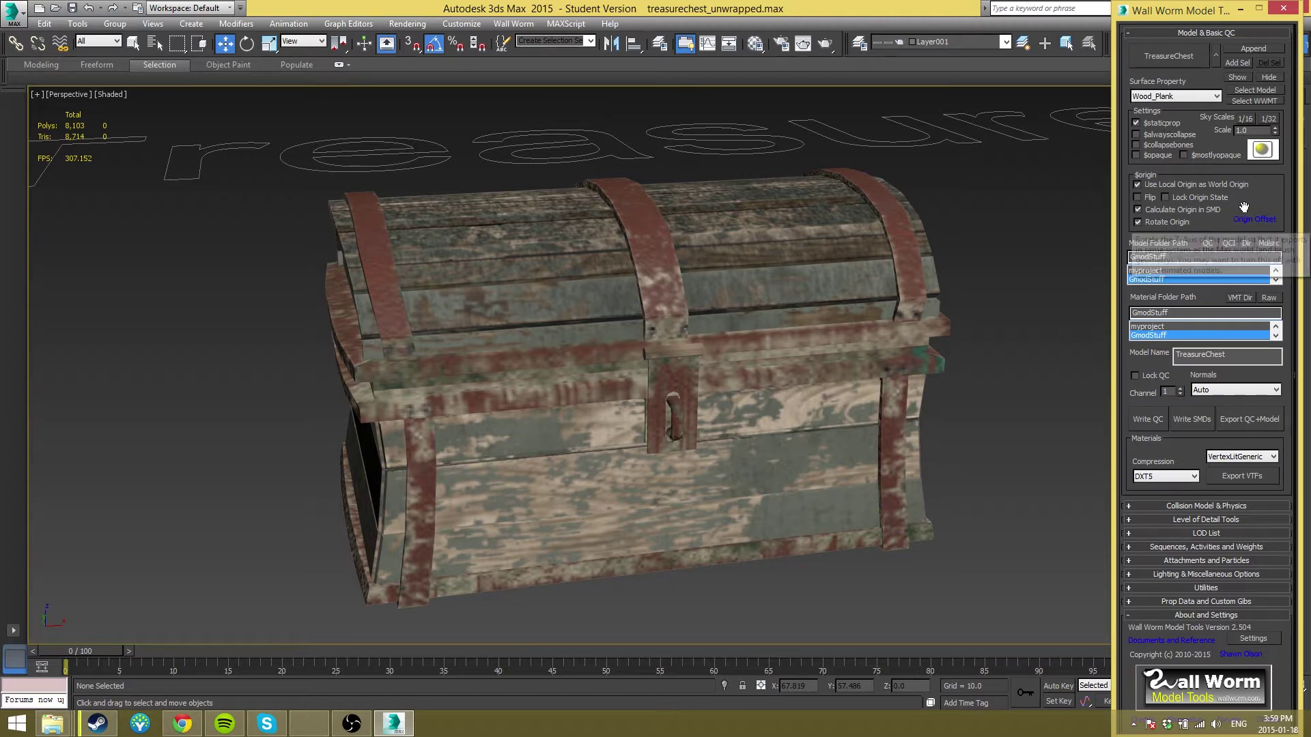
Step: Replace GmodStuff with tutorial in the model folder path and set the material folder path to tutorial
{"action": "scroll", "coordinate": [1237, 153], "scroll_direction": "down", "scroll_amount": 1}
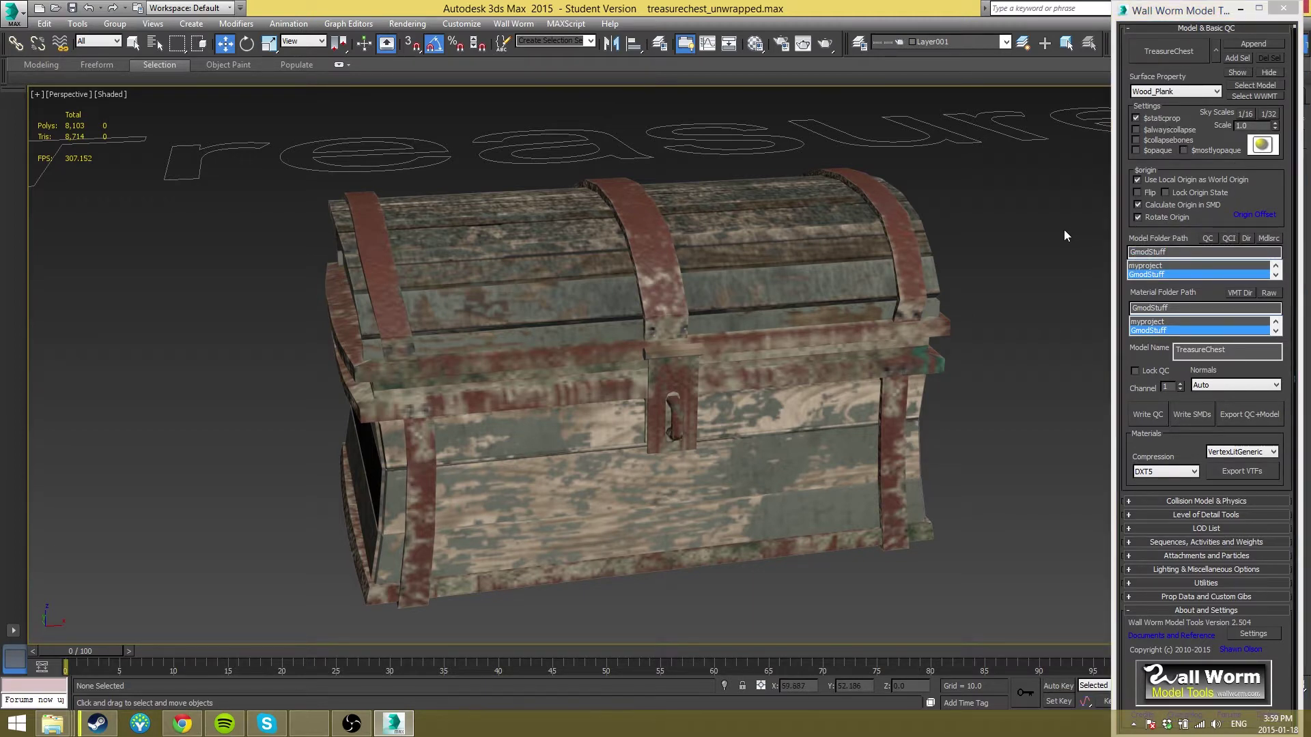
{"action": "left_click", "coordinate": [1182, 250]}
{"action": "key", "text": "BackSpace"}
{"action": "key", "text": "BackSpace"}
{"action": "key", "text": "BackSpace"}
{"action": "key", "text": "BackSpace"}
{"action": "key", "text": "BackSpace"}
{"action": "key", "text": "BackSpace"}
{"action": "key", "text": "BackSpace"}
{"action": "key", "text": "BackSpace"}
{"action": "key", "text": "BackSpace"}
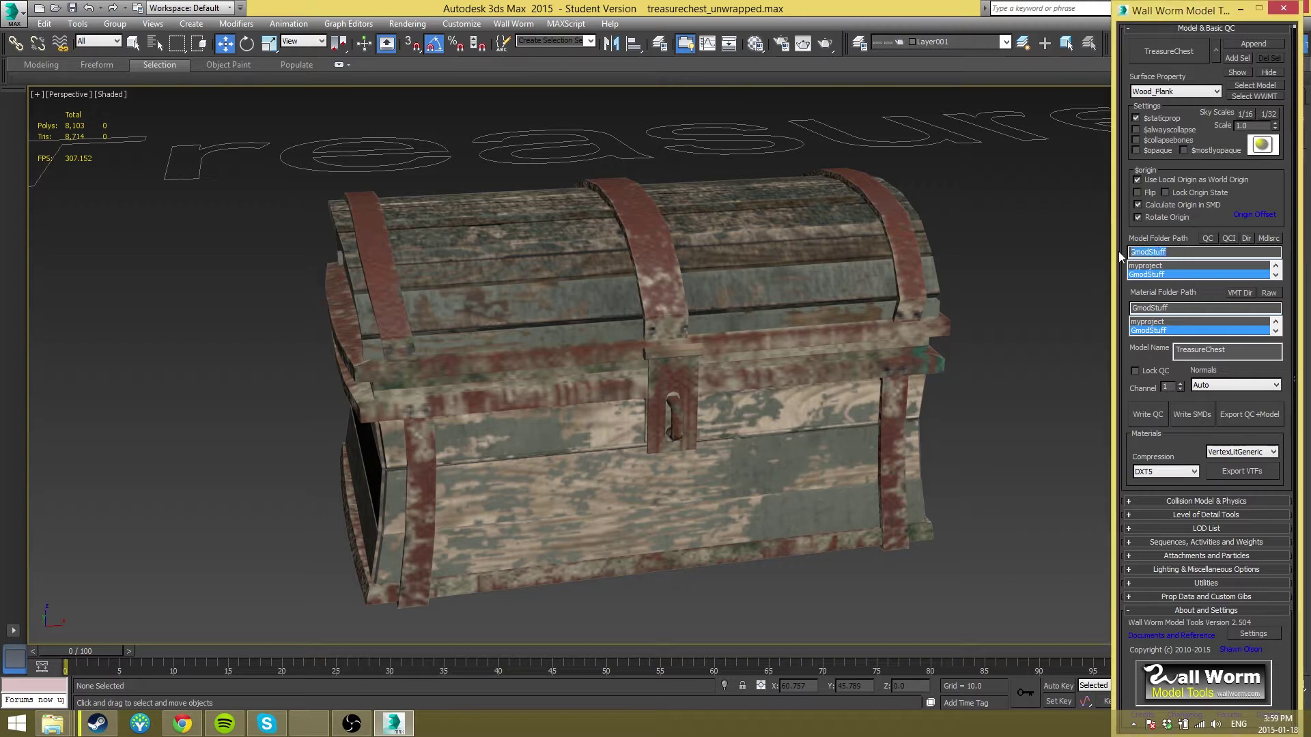
{"action": "type", "text": "tutorial"}
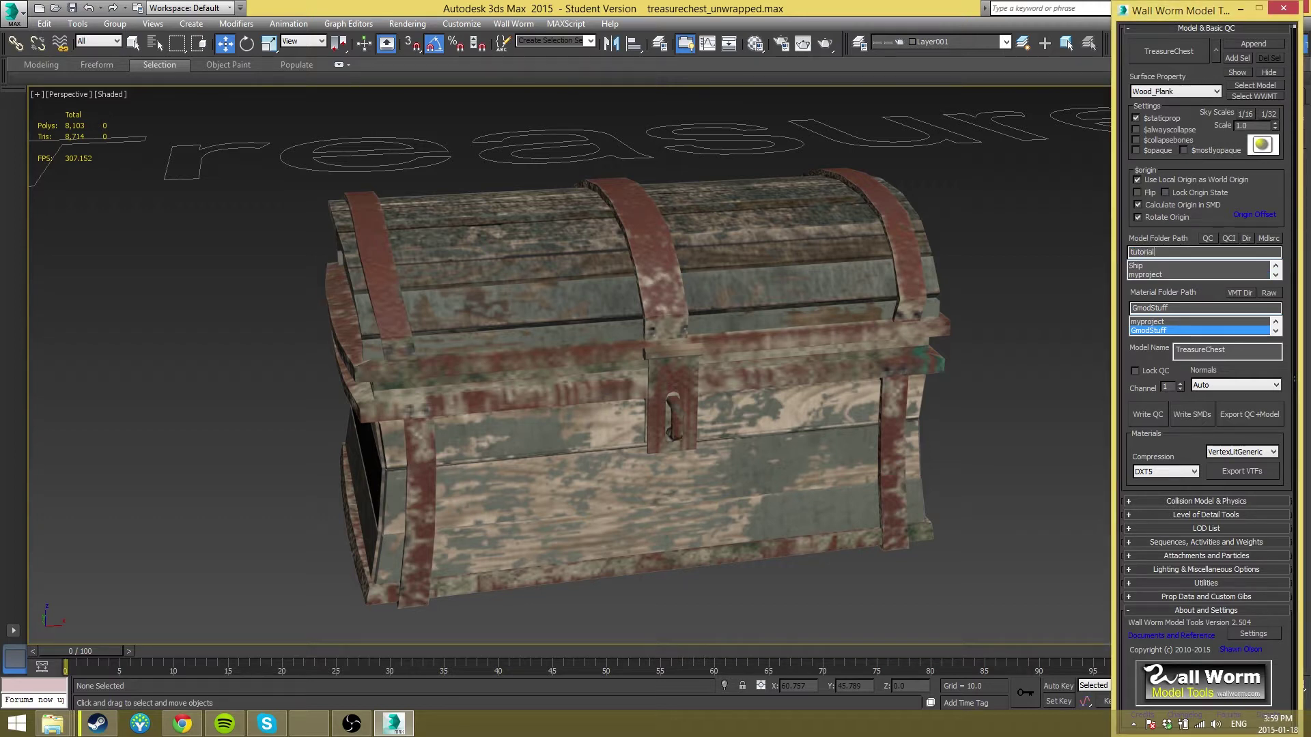
{"action": "key", "text": "Tab"}
{"action": "type", "text": "tutorial"}
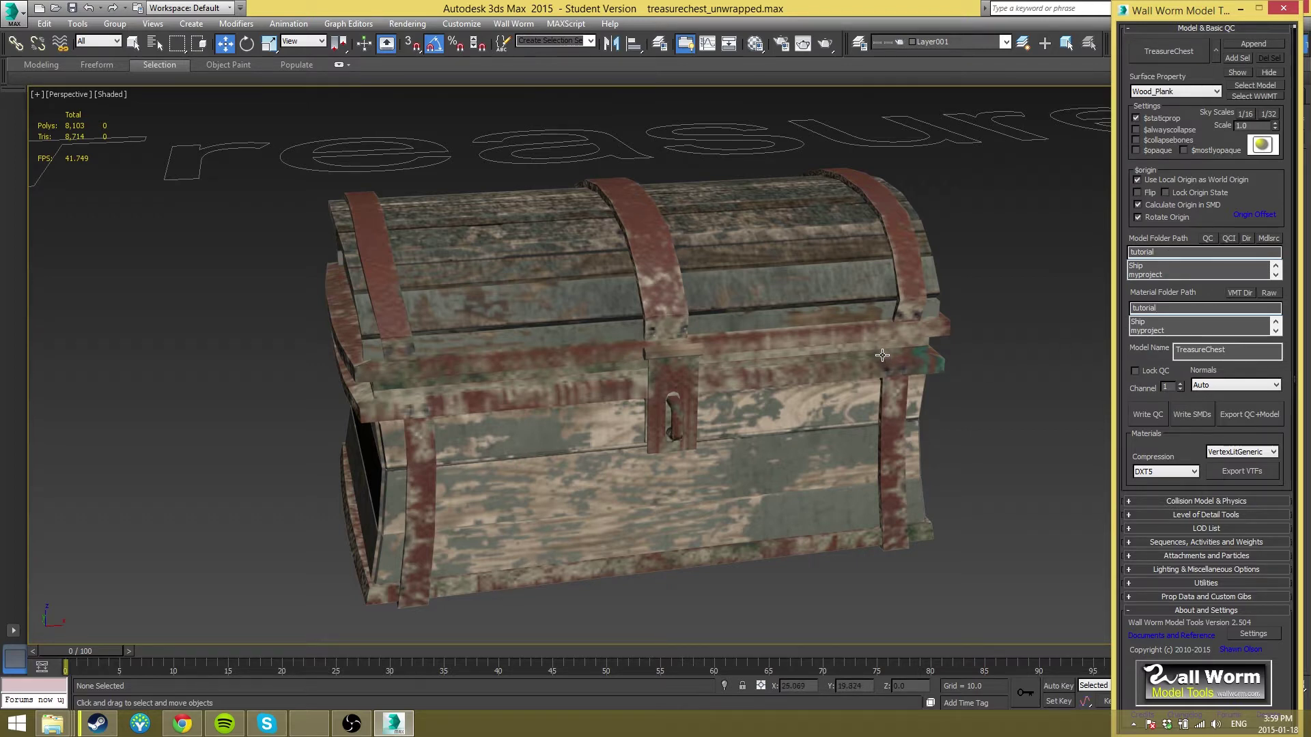
Step: Open the cstrike models folder and check the contents of myproject
{"action": "mouse_move", "coordinate": [52, 724]}
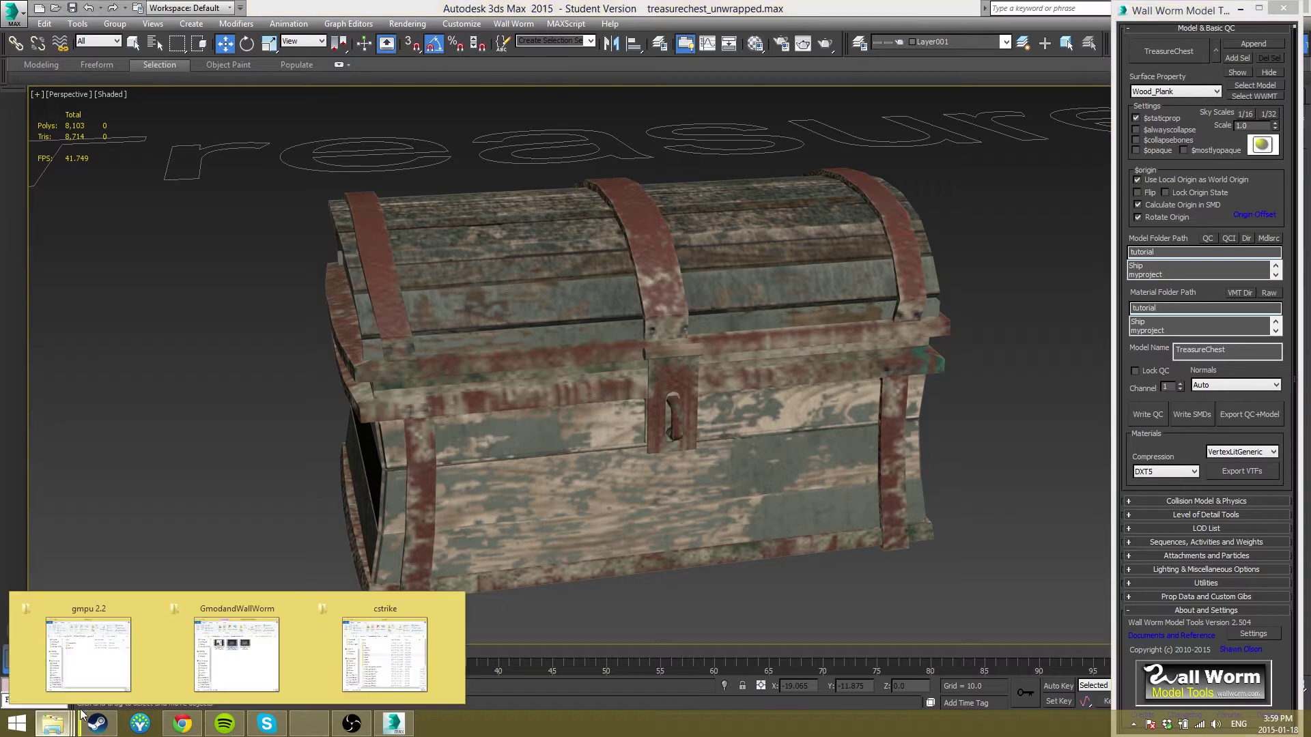
{"action": "left_click", "coordinate": [344, 636]}
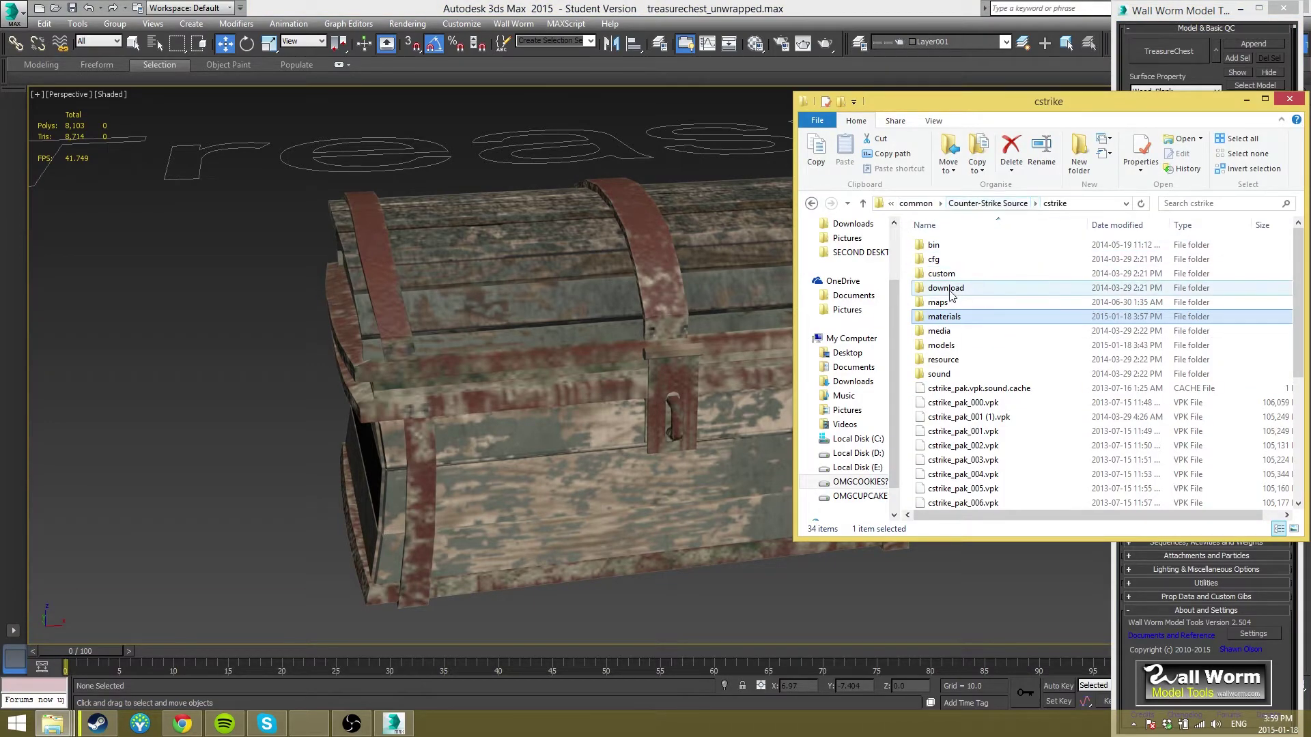
{"action": "double_click", "coordinate": [961, 345]}
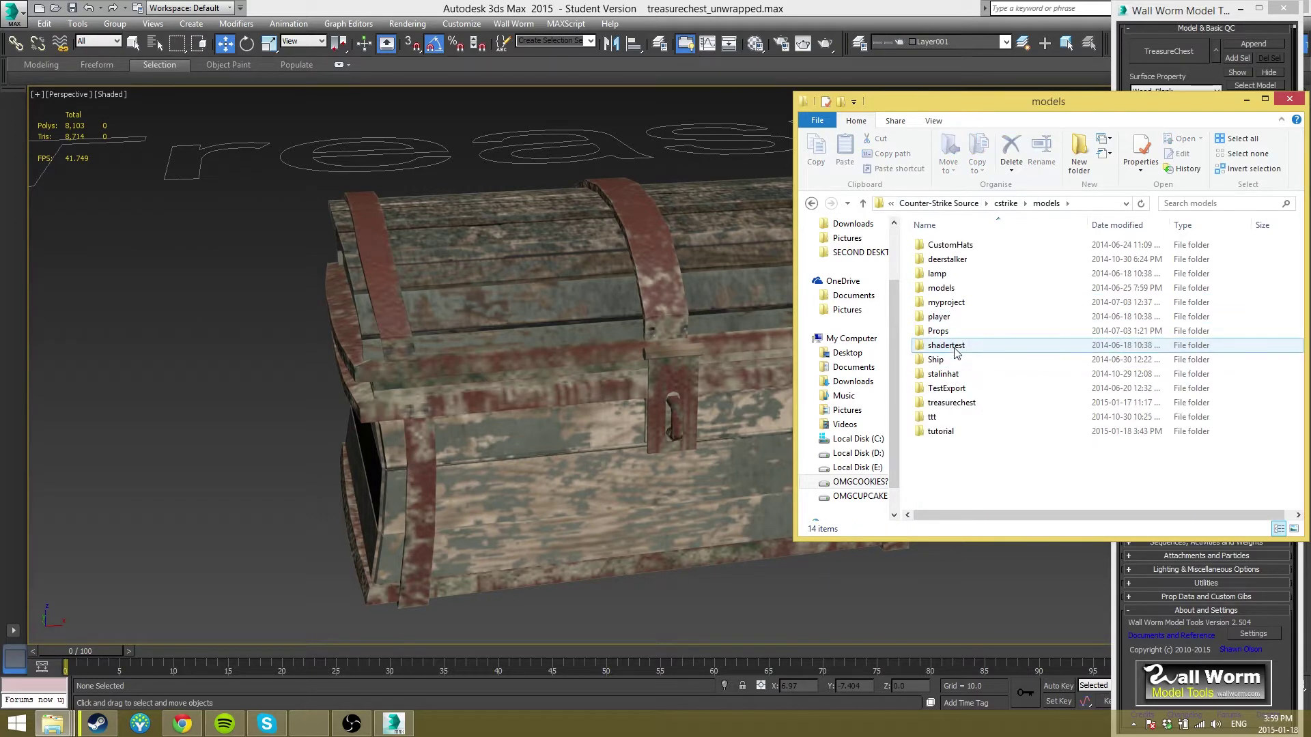
{"action": "double_click", "coordinate": [955, 303]}
{"action": "left_click", "coordinate": [951, 203]}
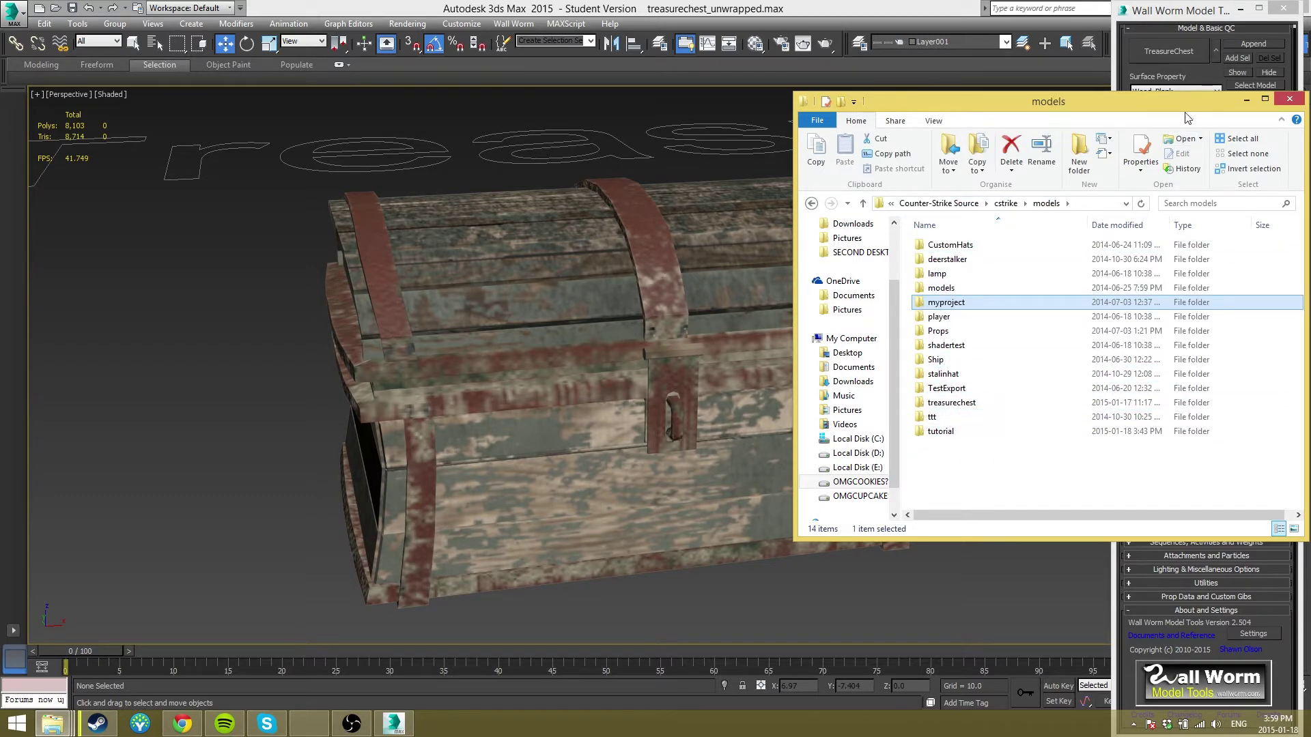
Step: Permanently delete the old tutorial folder from models and minimize the window
{"action": "left_click", "coordinate": [986, 433]}
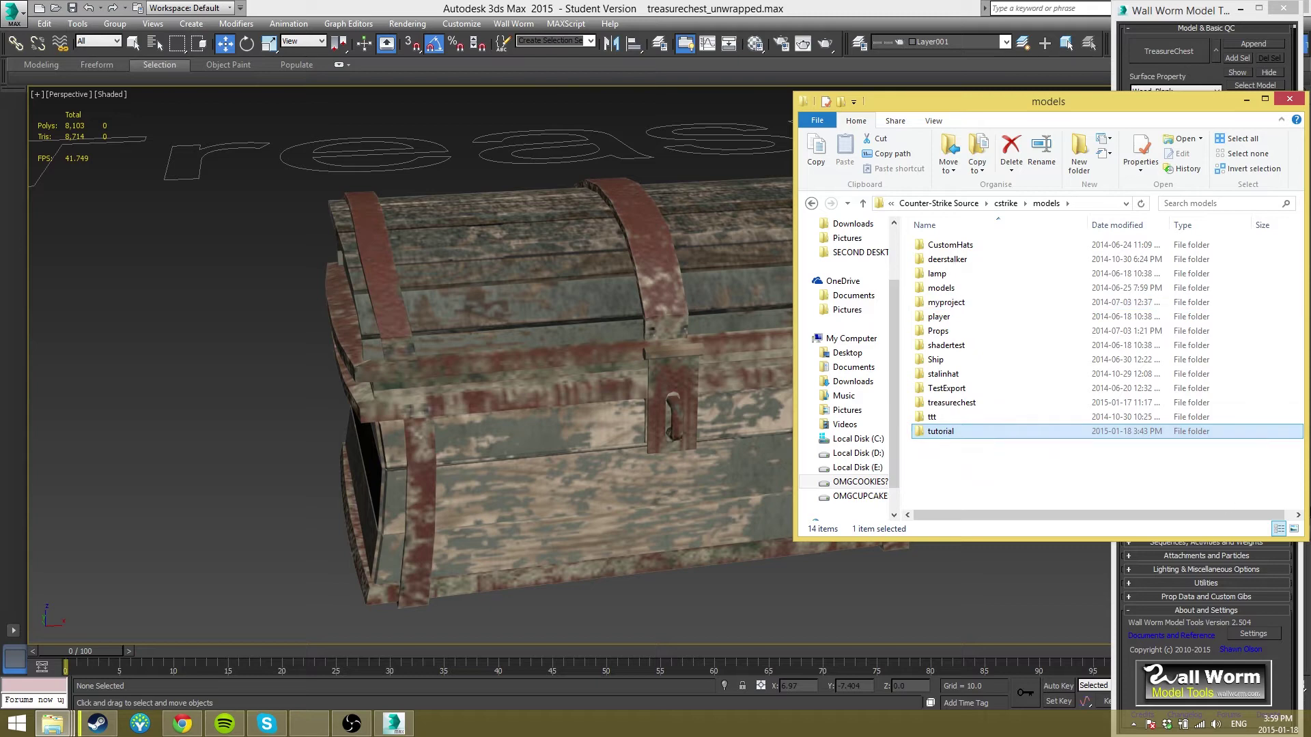
{"action": "key", "text": "shift+Delete"}
{"action": "key", "text": "Return"}
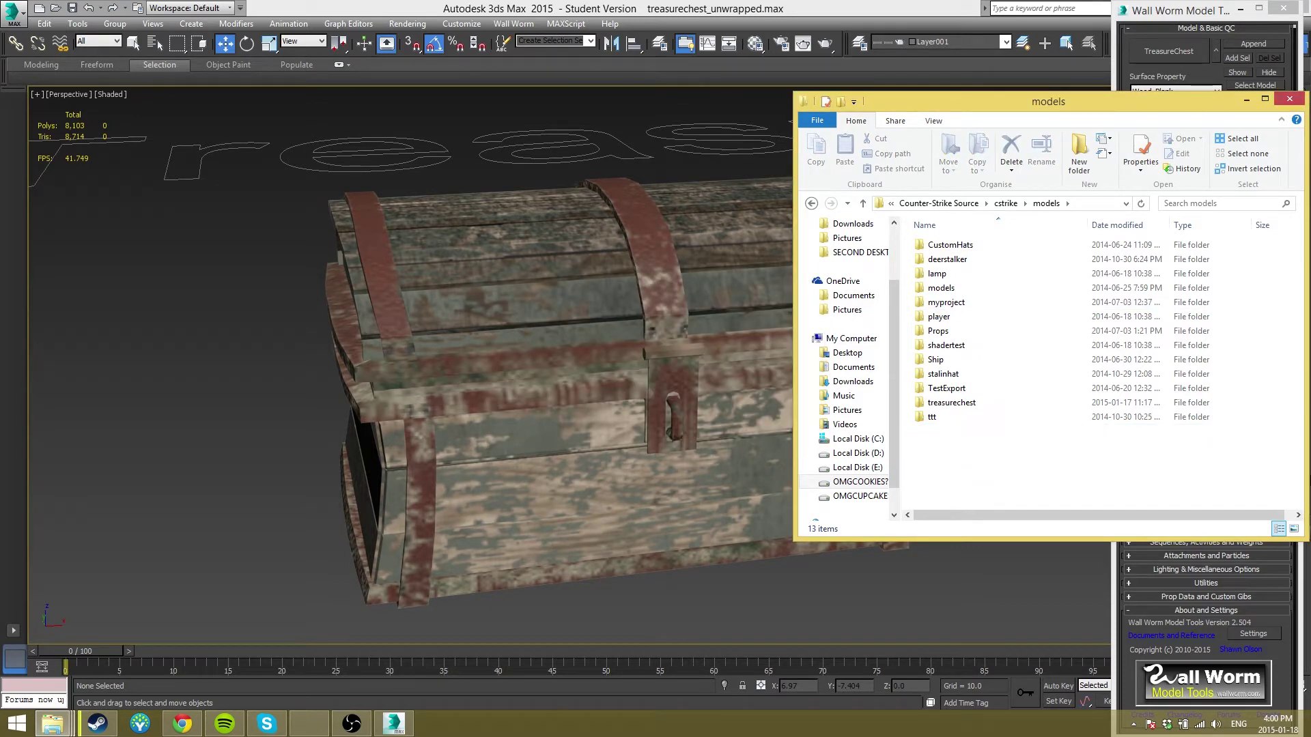
{"action": "left_click", "coordinate": [1246, 100]}
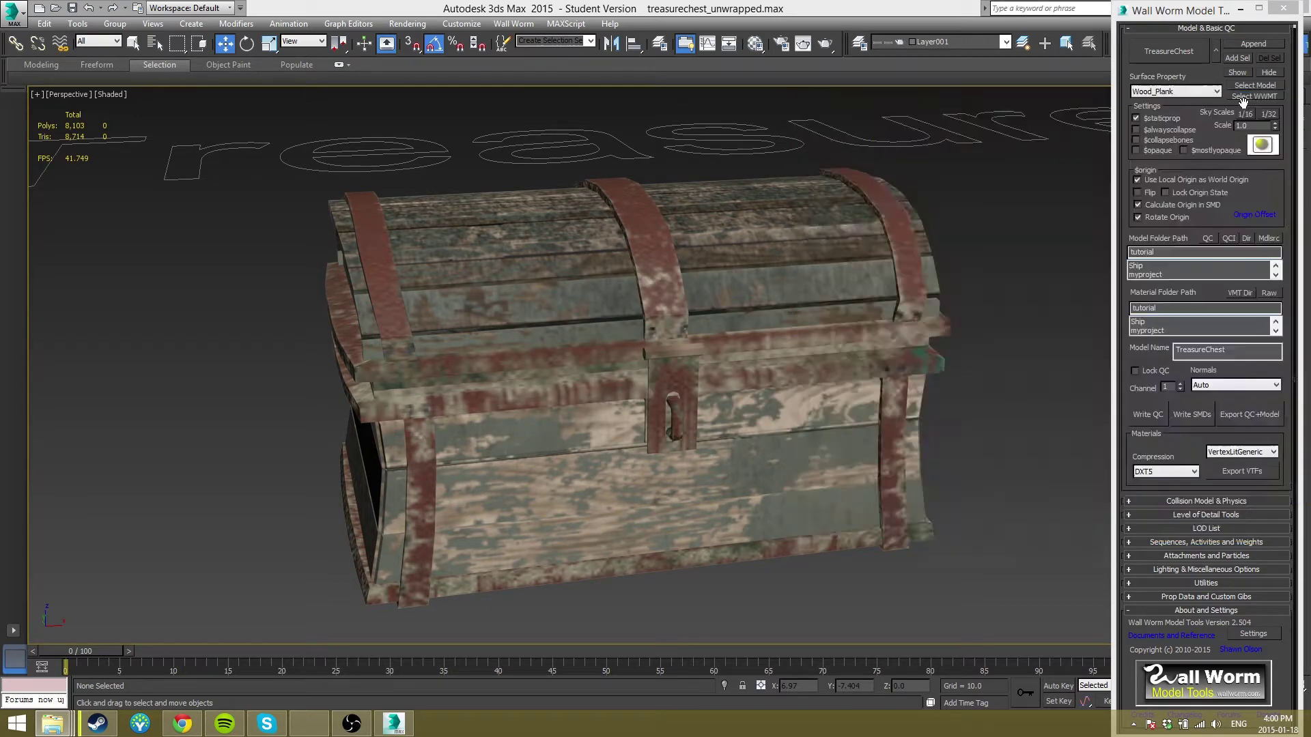
Step: Export TreasureChest with Export QC+Model, letting the compile finish and closing the compiler window
{"action": "left_click", "coordinate": [1235, 418]}
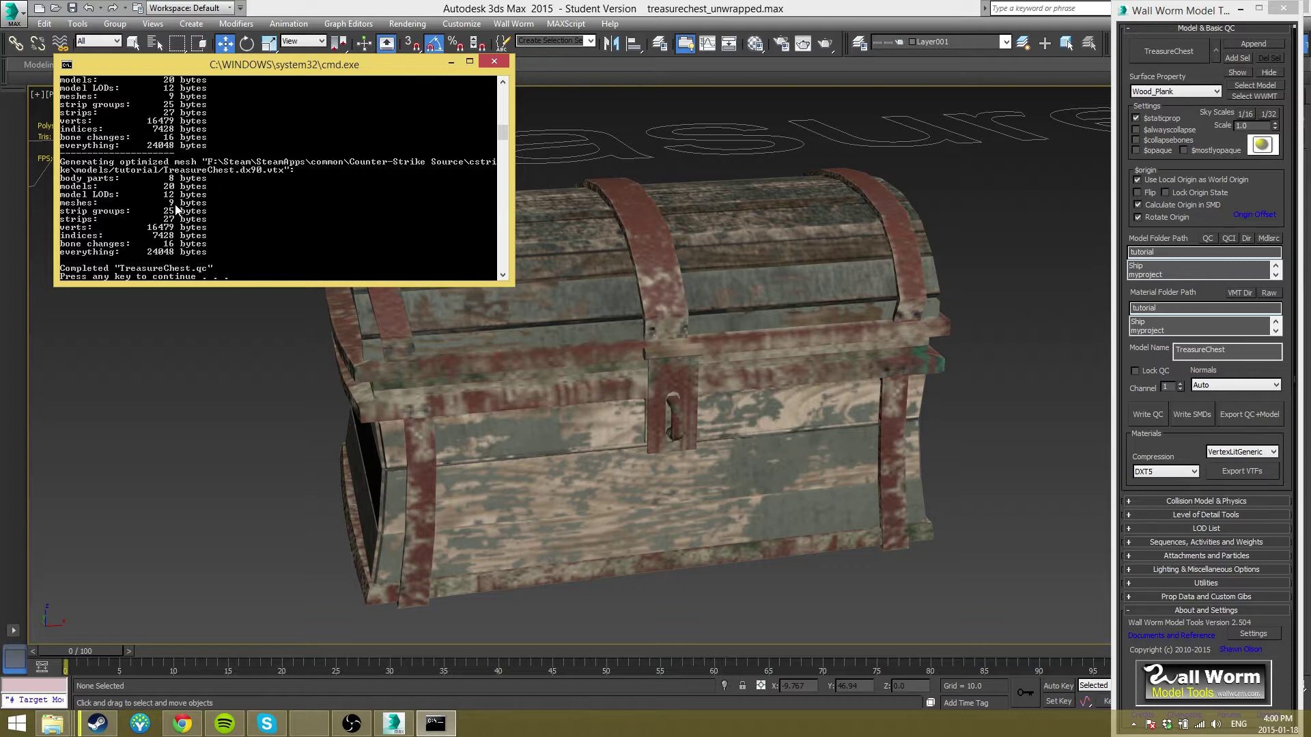
{"action": "key", "text": "Return"}
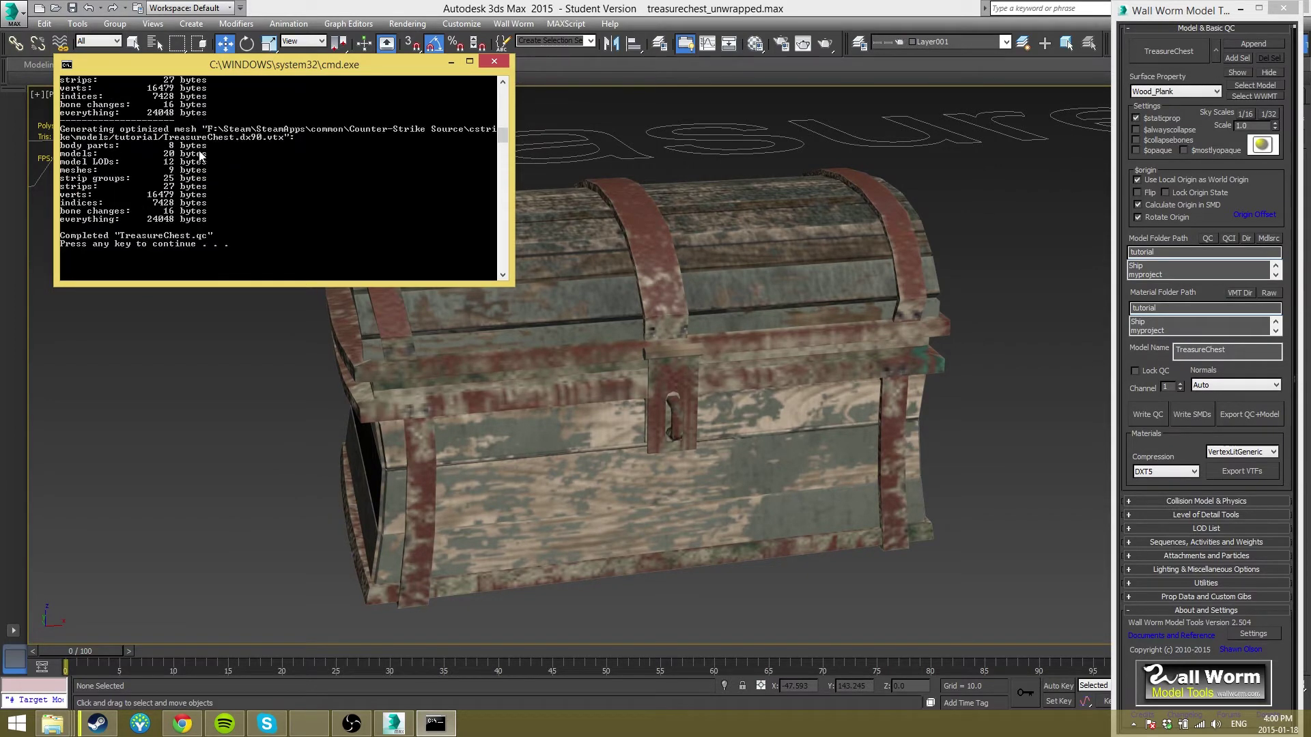
{"action": "key", "text": "Return"}
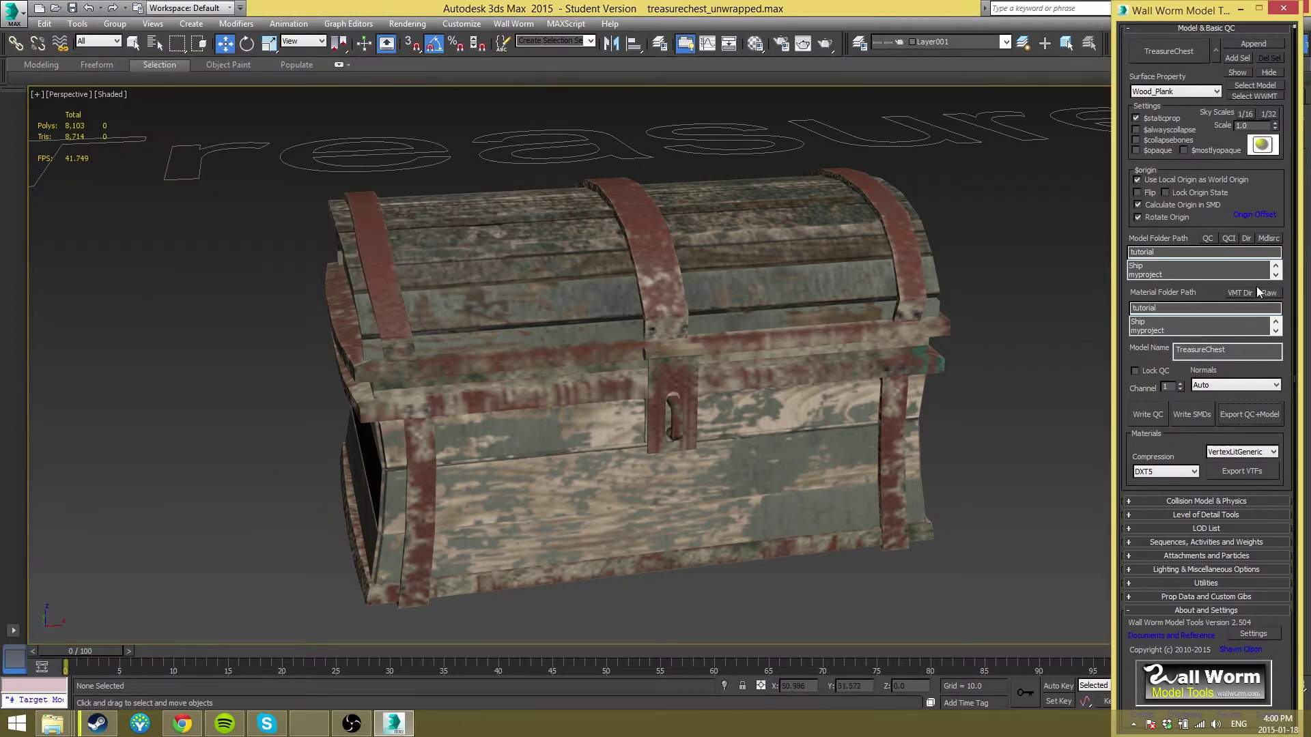
Step: In the texture exporter, point the $basetexture and $envmapmask paths to tutorial
{"action": "left_click", "coordinate": [1247, 474]}
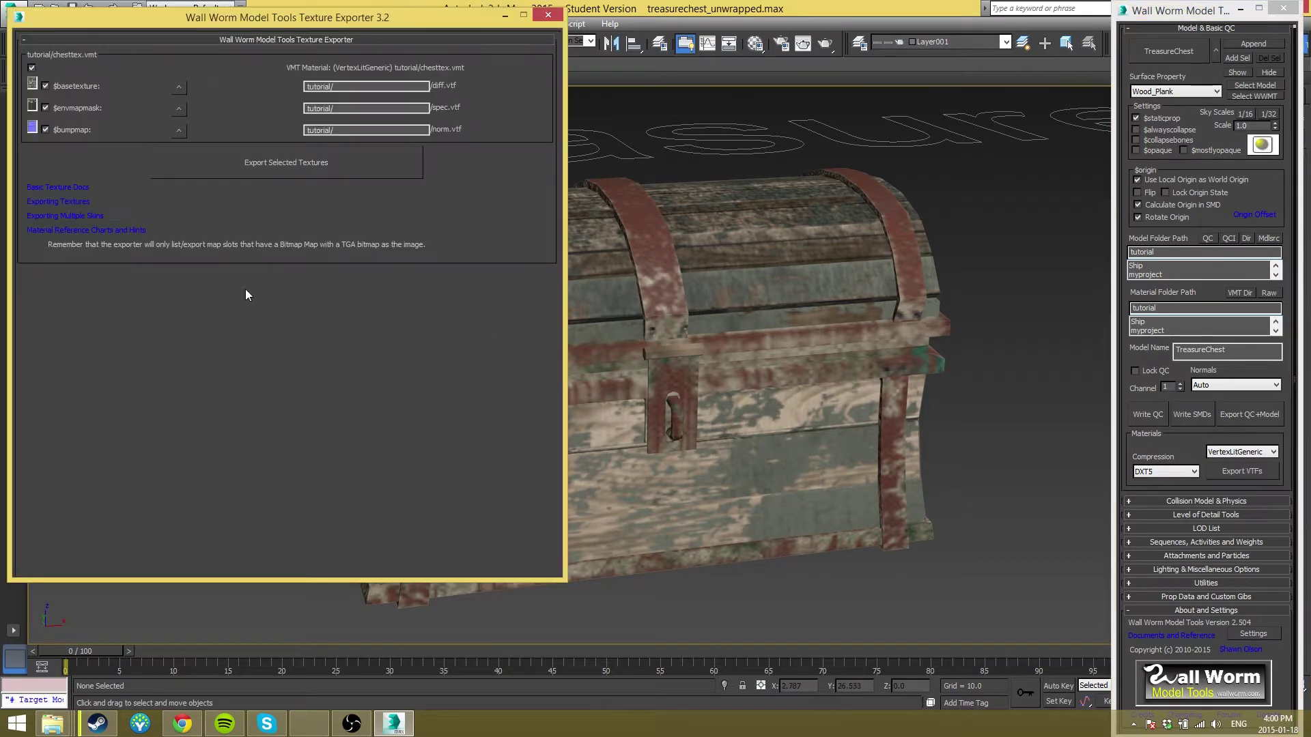
{"action": "left_click_drag", "start_coordinate": [369, 89], "coordinate": [282, 80]}
{"action": "left_click", "coordinate": [1245, 237]}
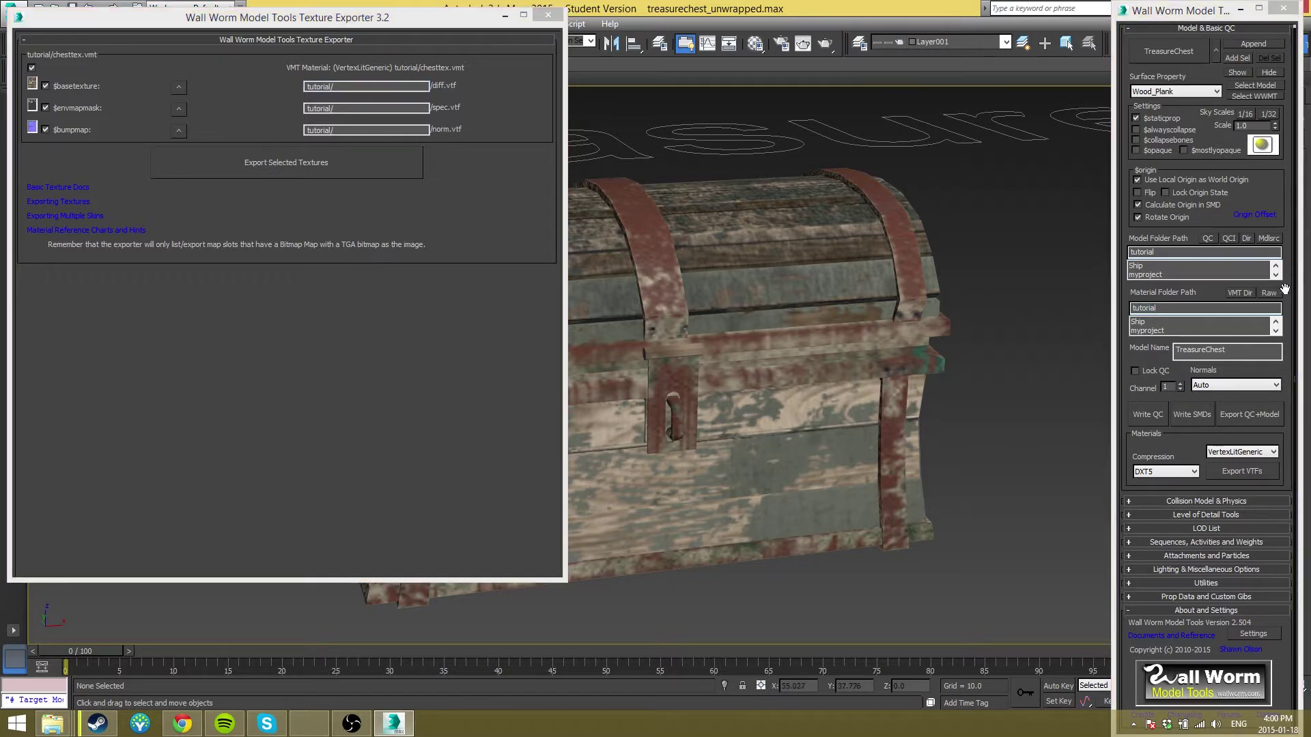
{"action": "left_click", "coordinate": [179, 90]}
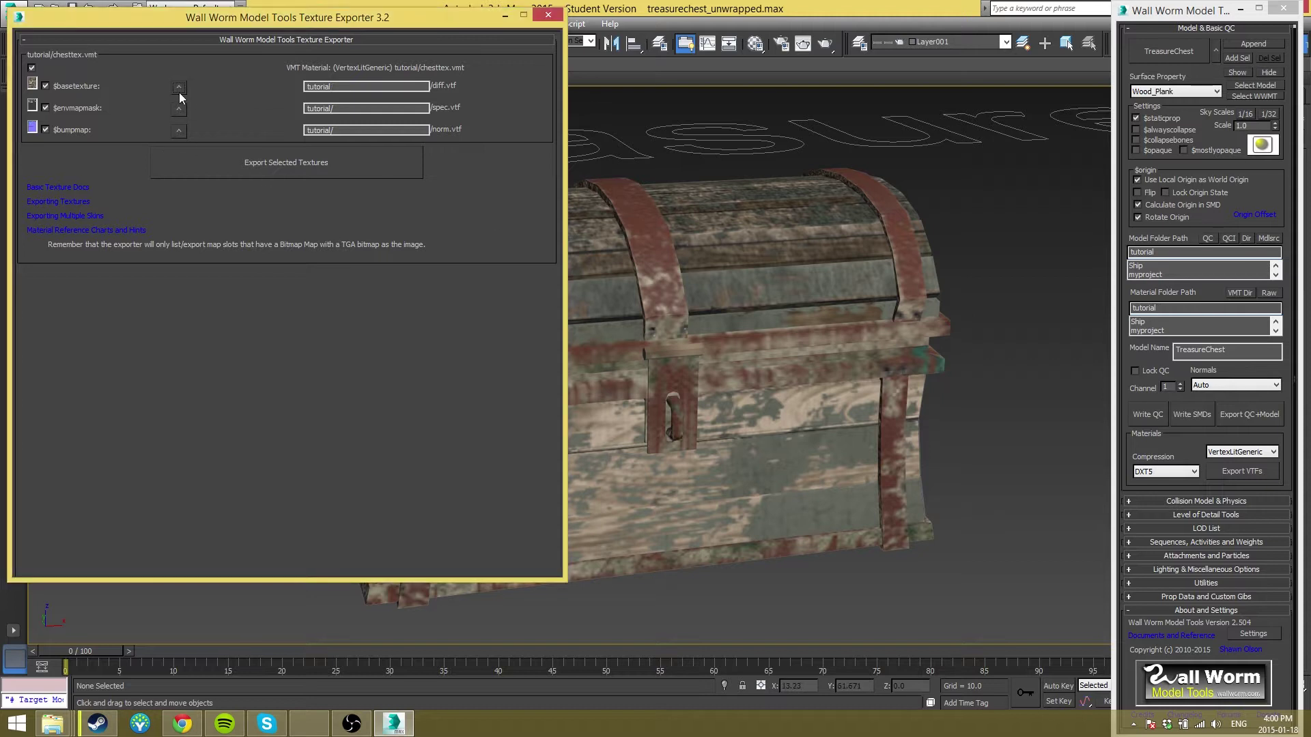
{"action": "left_click", "coordinate": [179, 109]}
Step: Export the chest's selected diffuse, specular and normal textures as VTFs and dismiss the completion notice
{"action": "left_click", "coordinate": [276, 163]}
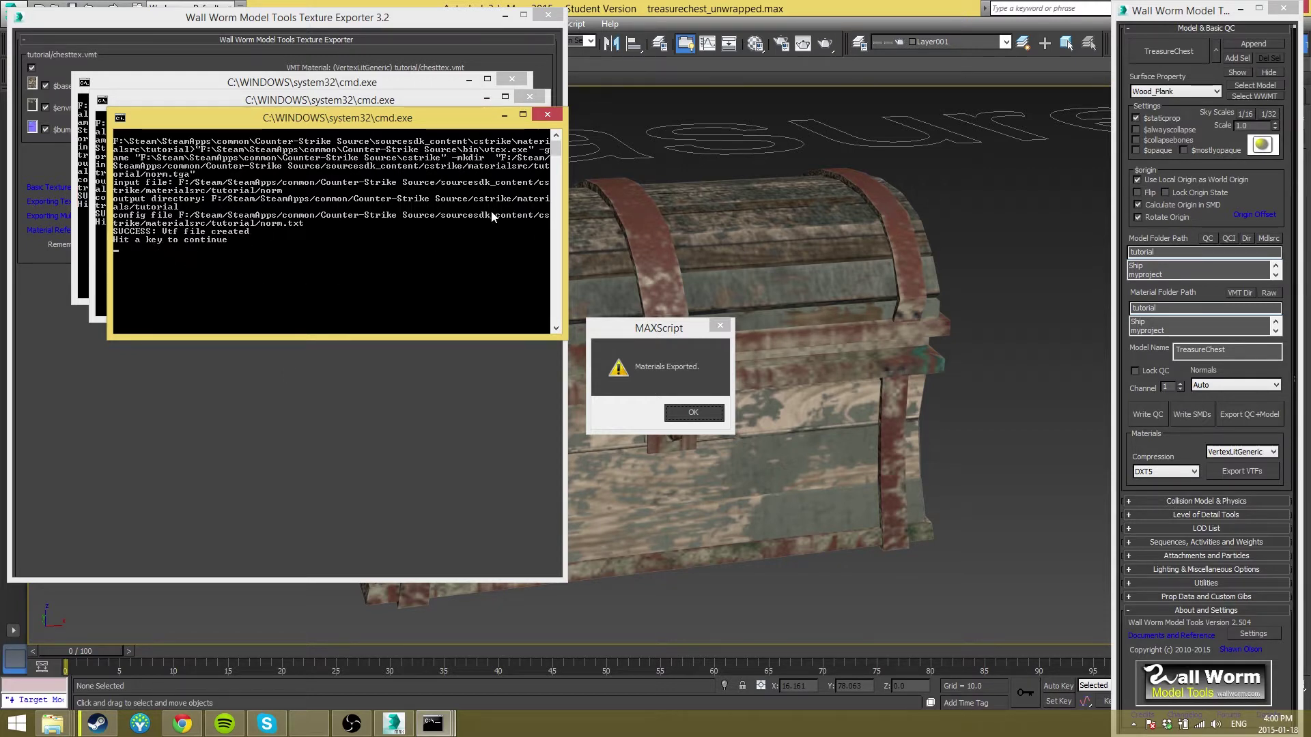
{"action": "key", "text": "Return"}
{"action": "key", "text": "Return"}
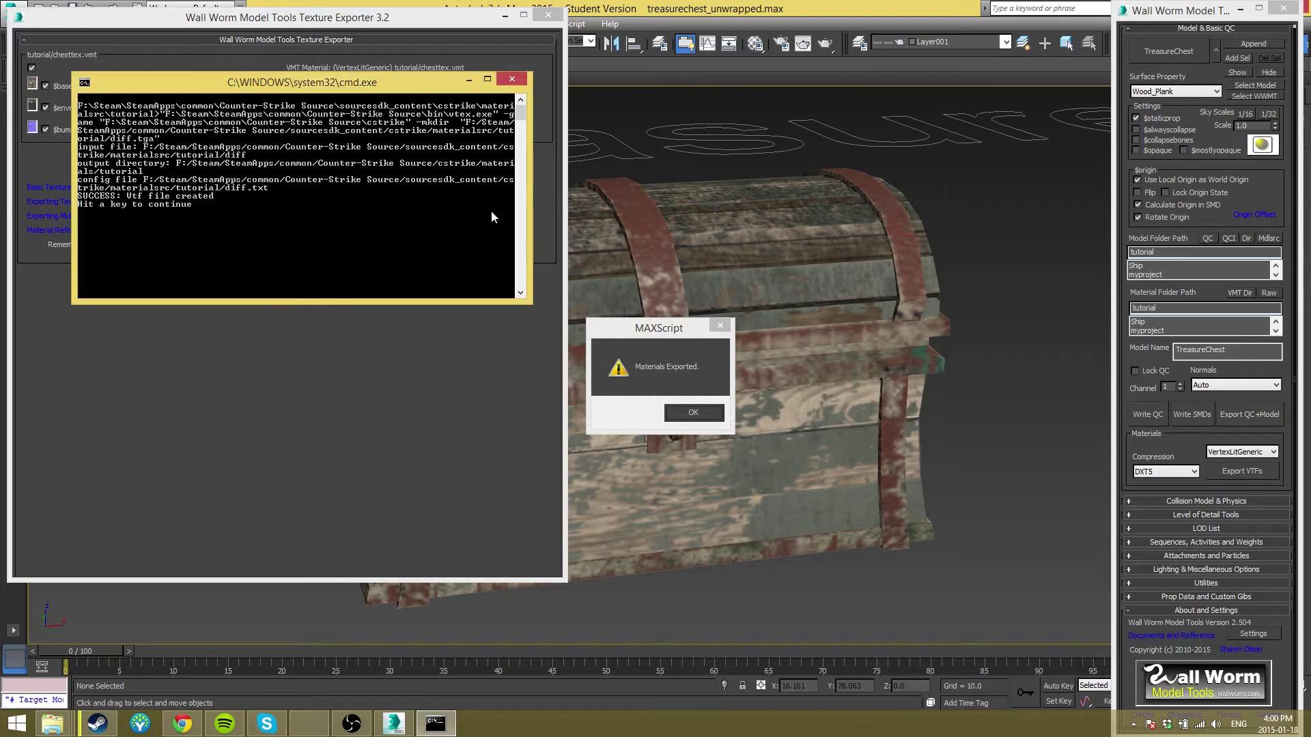
{"action": "key", "text": "Return"}
{"action": "left_click", "coordinate": [713, 413]}
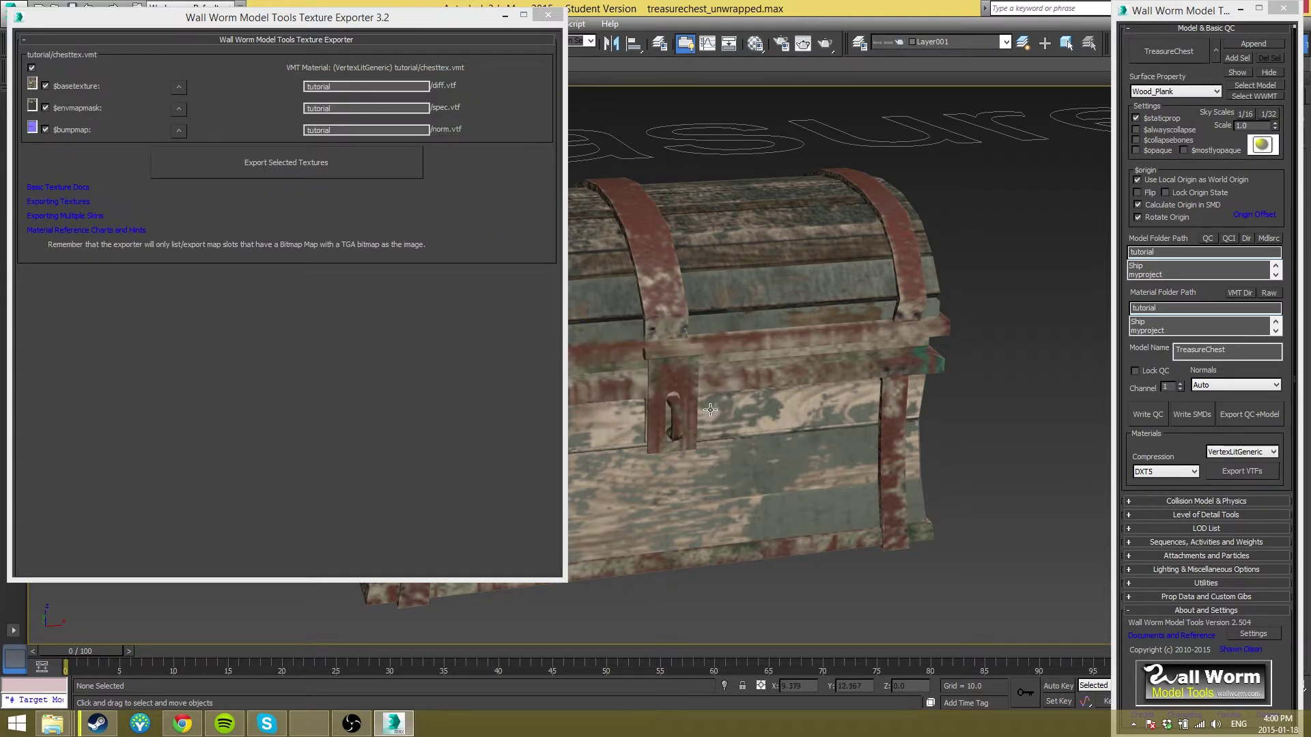
Step: Confirm chesttex.vmt and the three VTF files are present in cstrike\materials\tutorial
{"action": "mouse_move", "coordinate": [41, 726]}
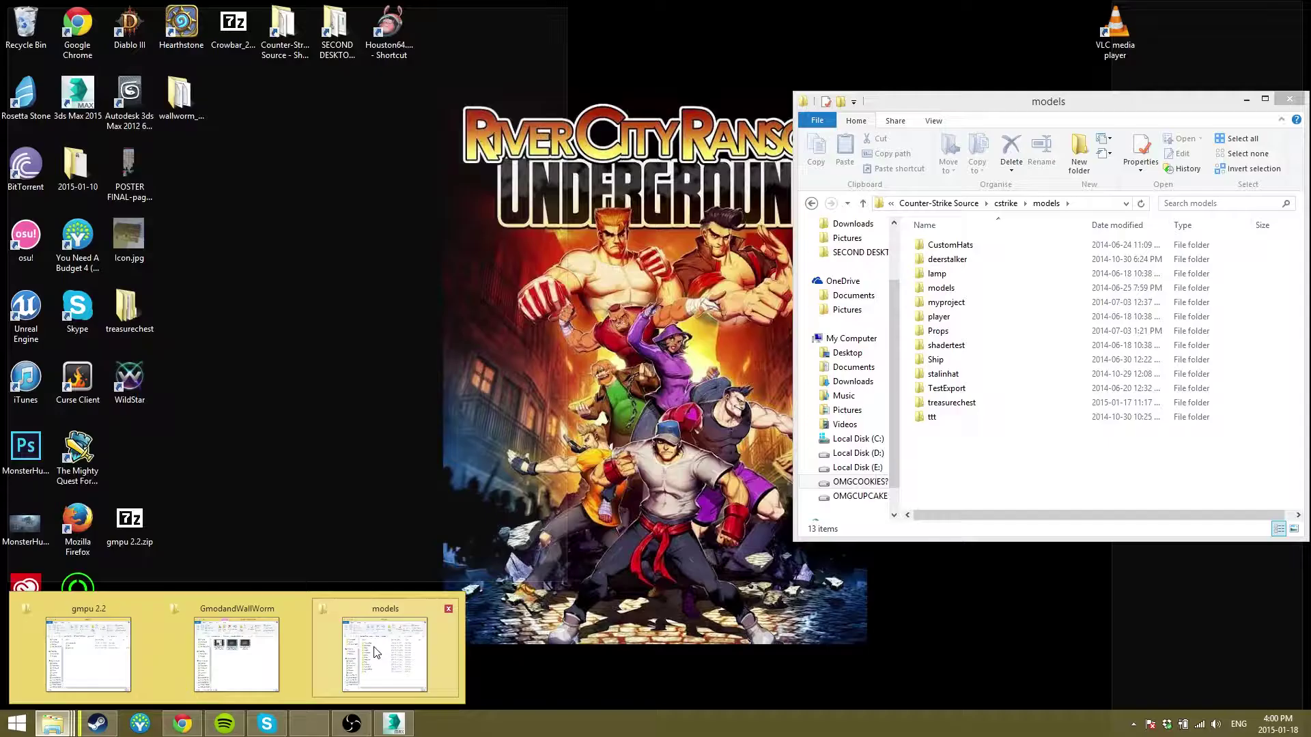
{"action": "left_click", "coordinate": [397, 649]}
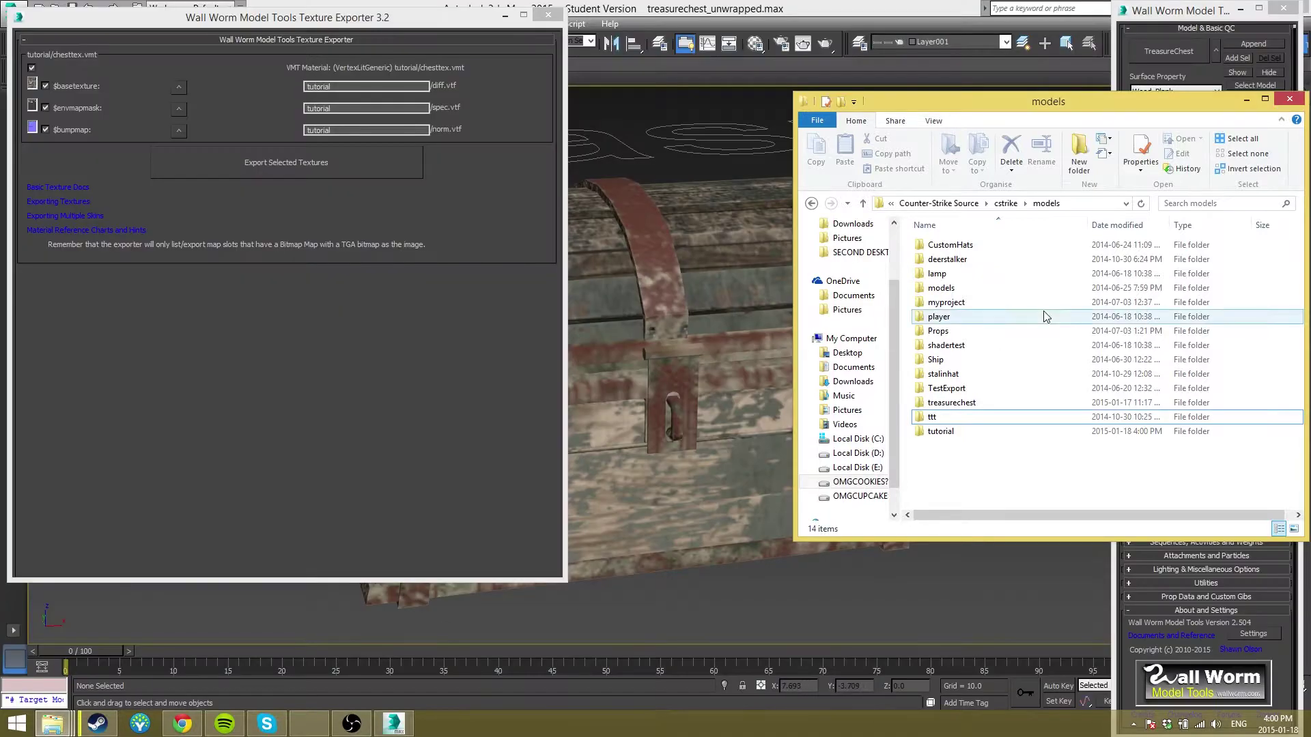
{"action": "left_click", "coordinate": [1005, 203]}
{"action": "double_click", "coordinate": [944, 317]}
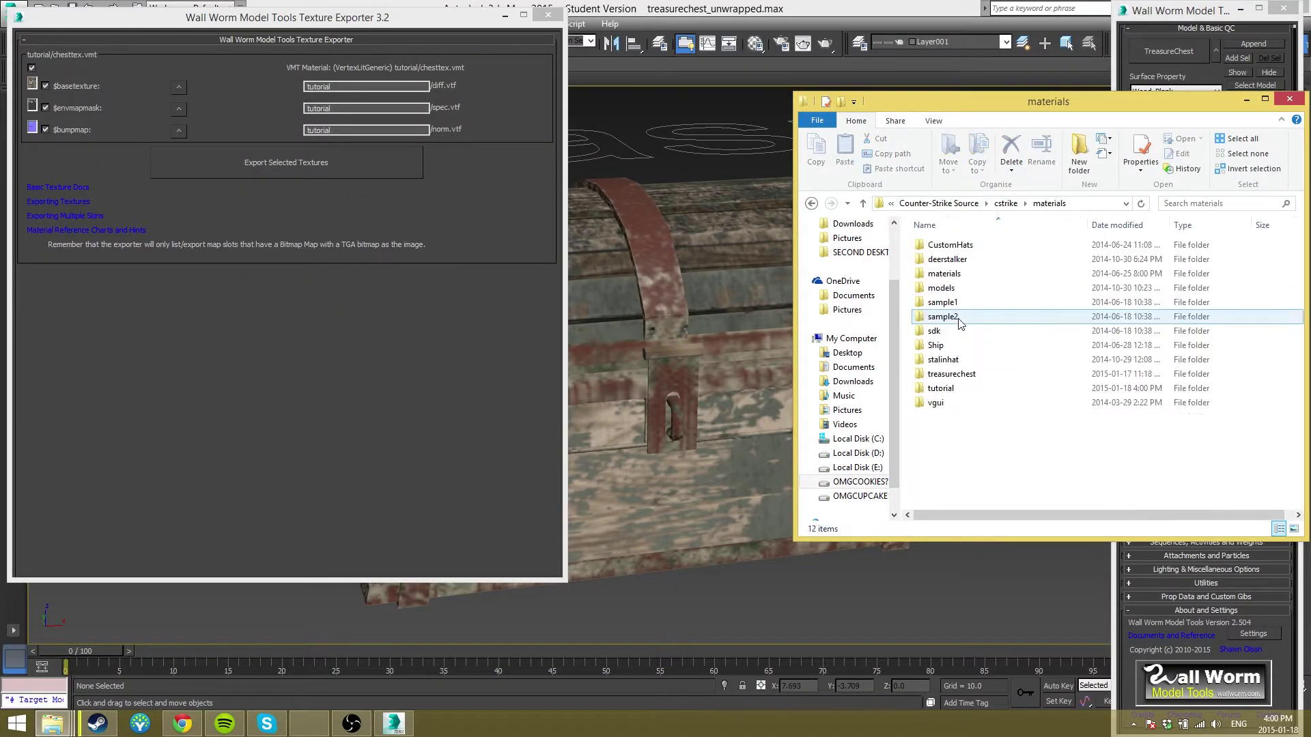
{"action": "double_click", "coordinate": [954, 389]}
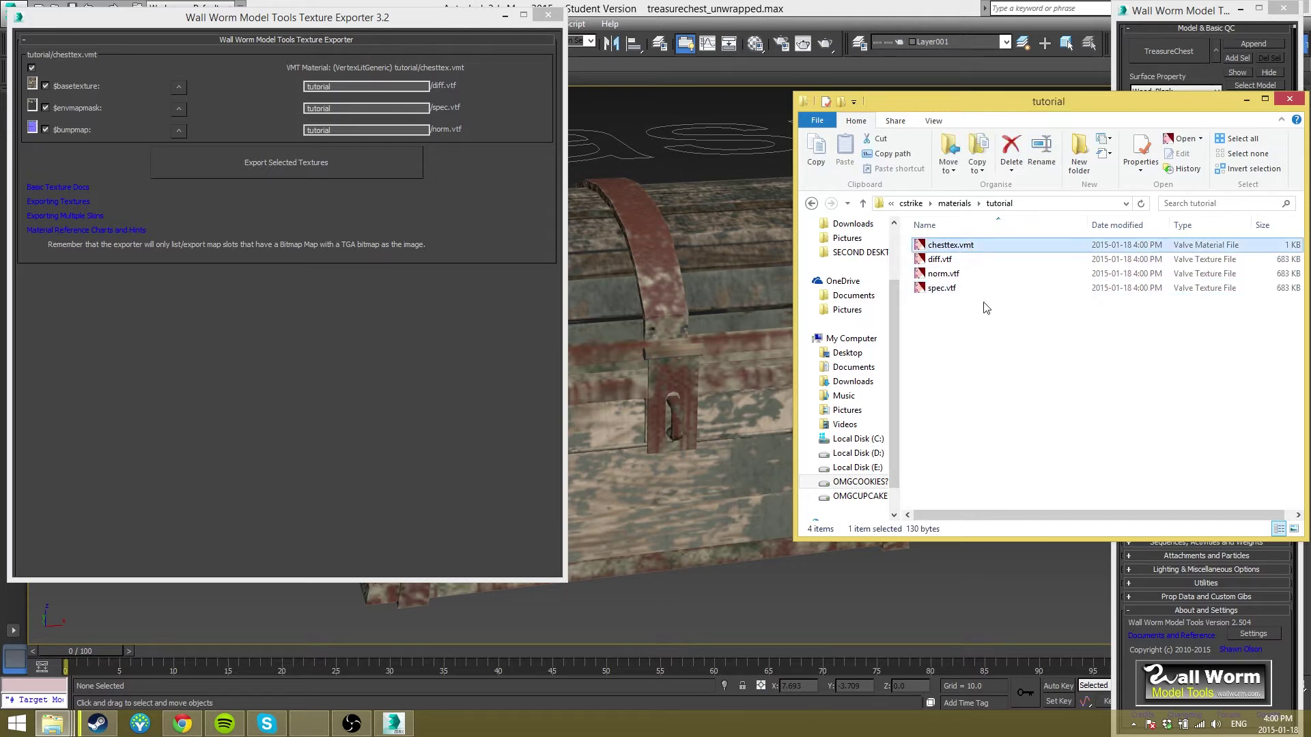
{"action": "left_click_drag", "start_coordinate": [973, 303], "coordinate": [922, 228]}
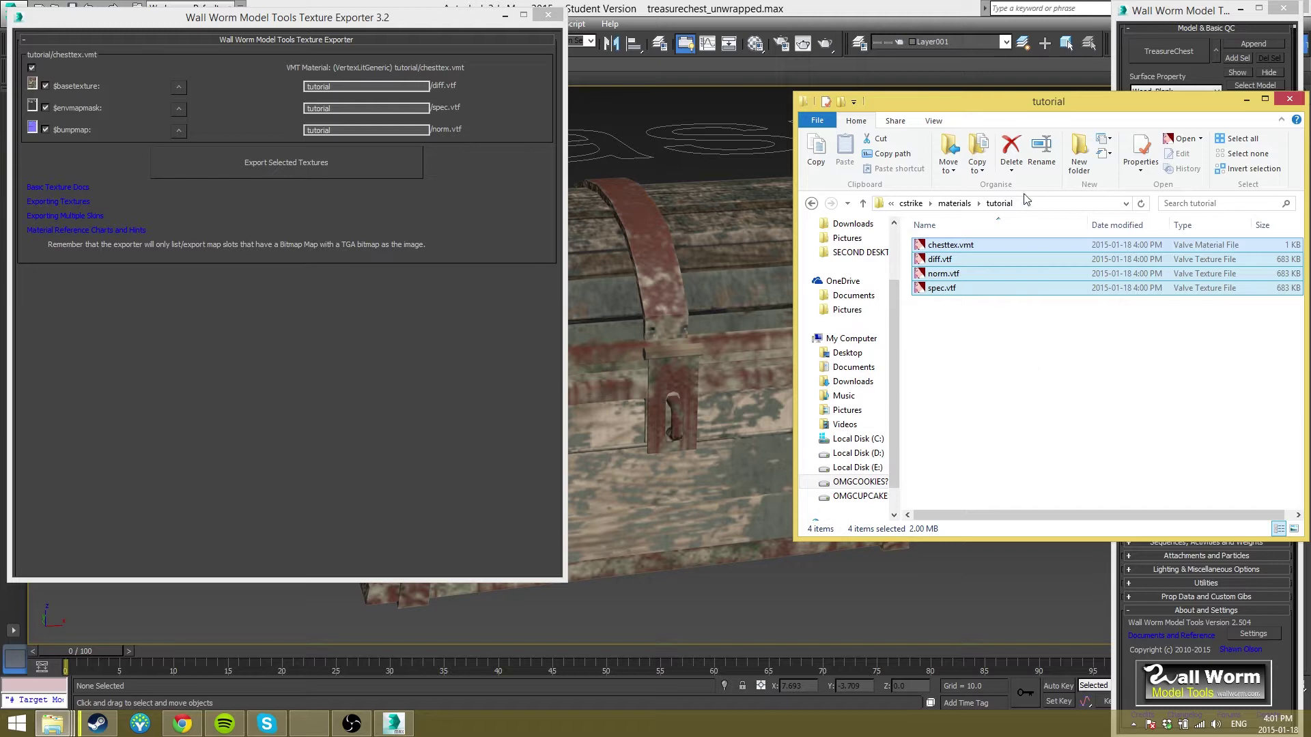
Step: Return to the materials folder and close the Texture Exporter
{"action": "left_click", "coordinate": [969, 204]}
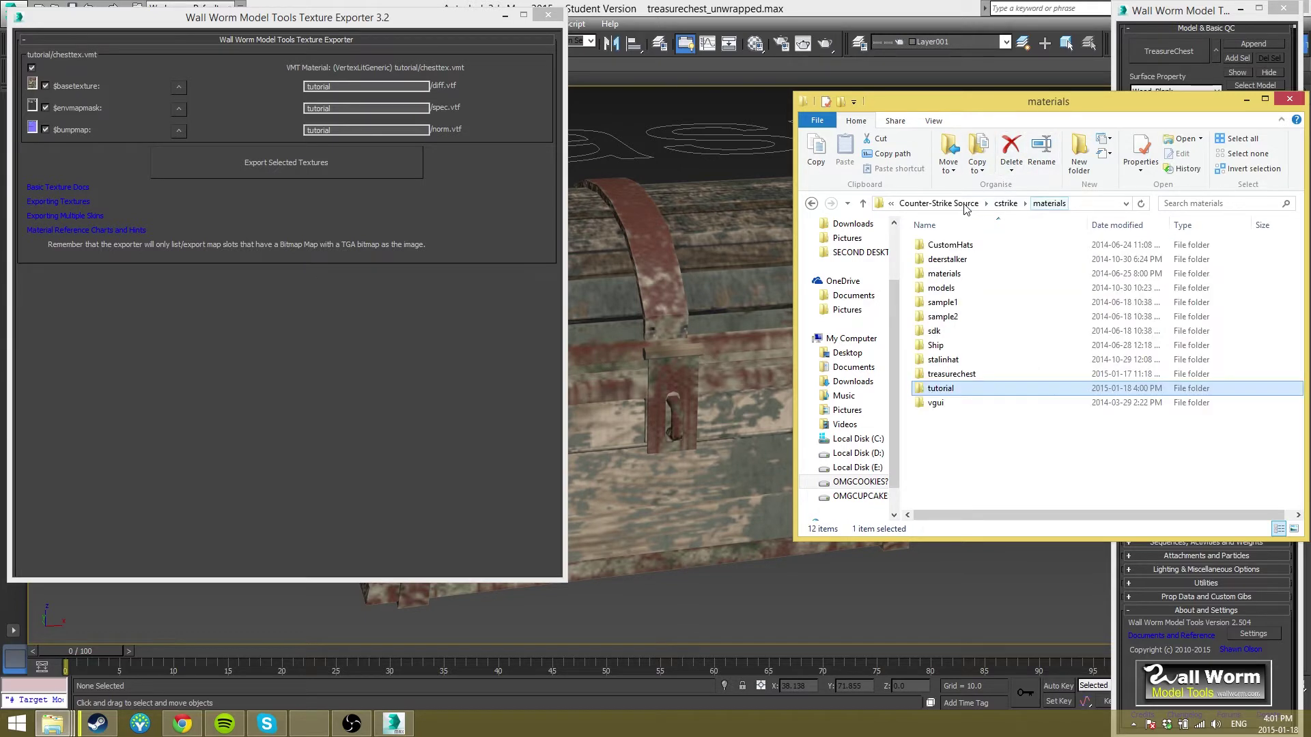
{"action": "left_click", "coordinate": [549, 16]}
{"action": "left_click", "coordinate": [550, 17]}
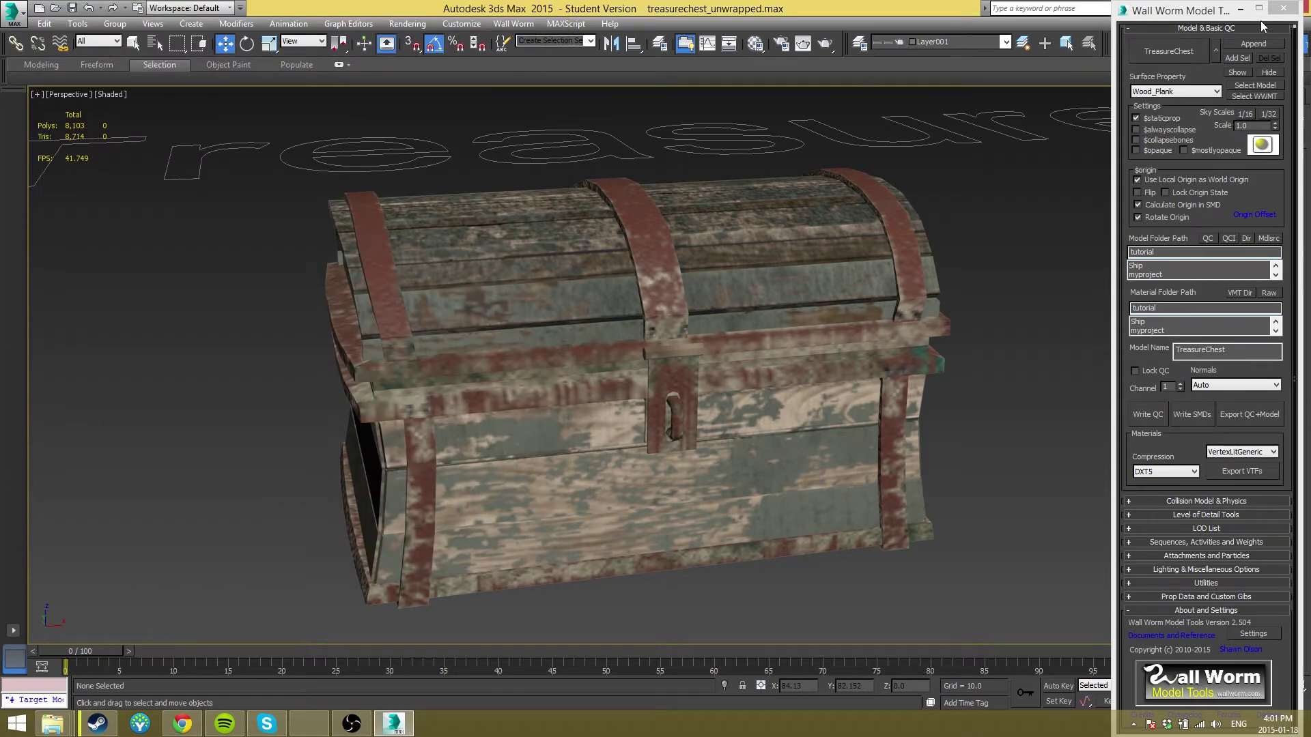
Step: Expand the Collision Model & Physics rollout, then close the Wall Worm Model Tools floater
{"action": "left_click", "coordinate": [1238, 500]}
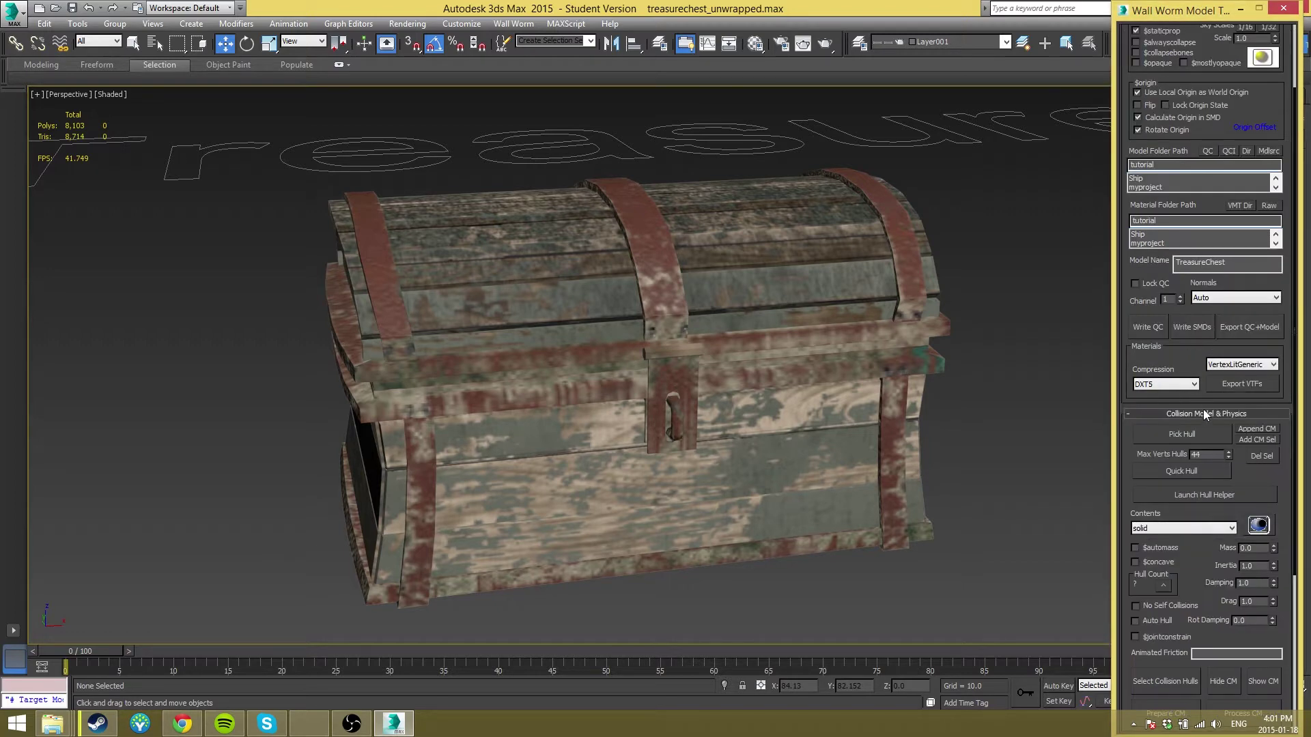
{"action": "scroll", "coordinate": [1211, 338], "scroll_direction": "down", "scroll_amount": 1}
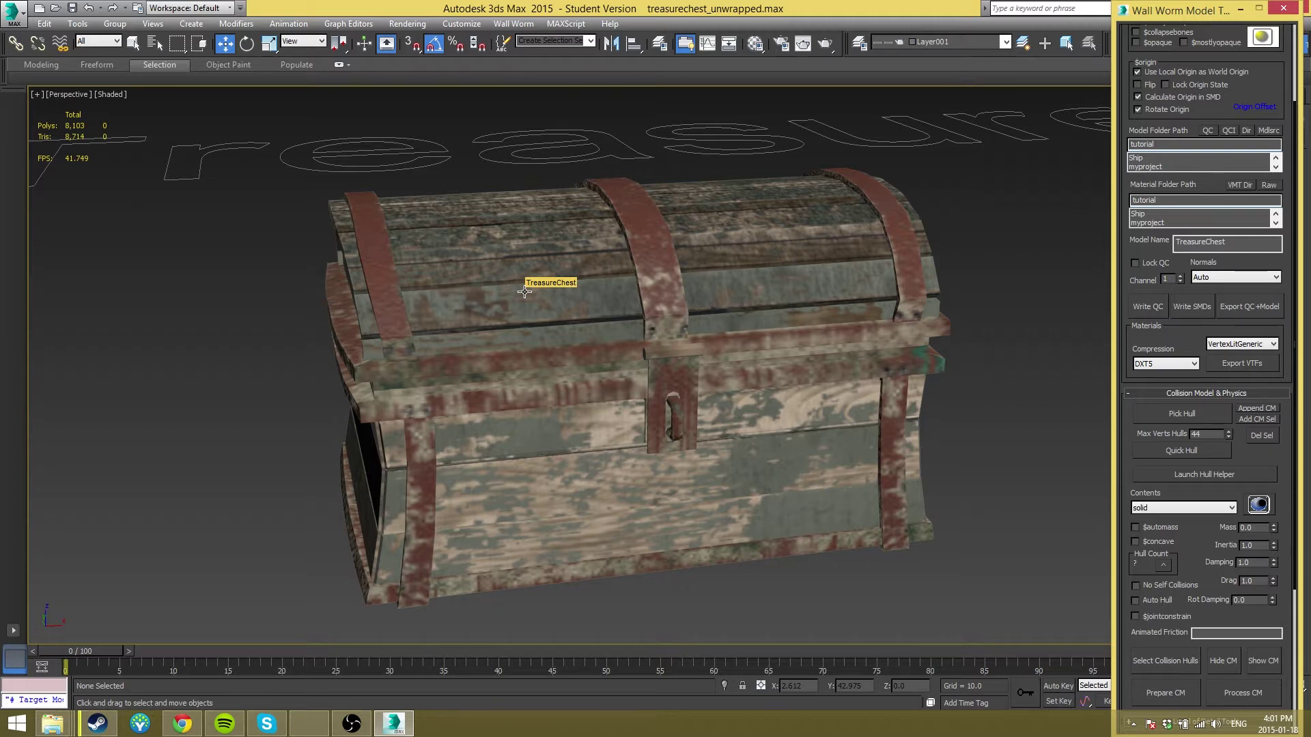
{"action": "left_click", "coordinate": [1283, 9]}
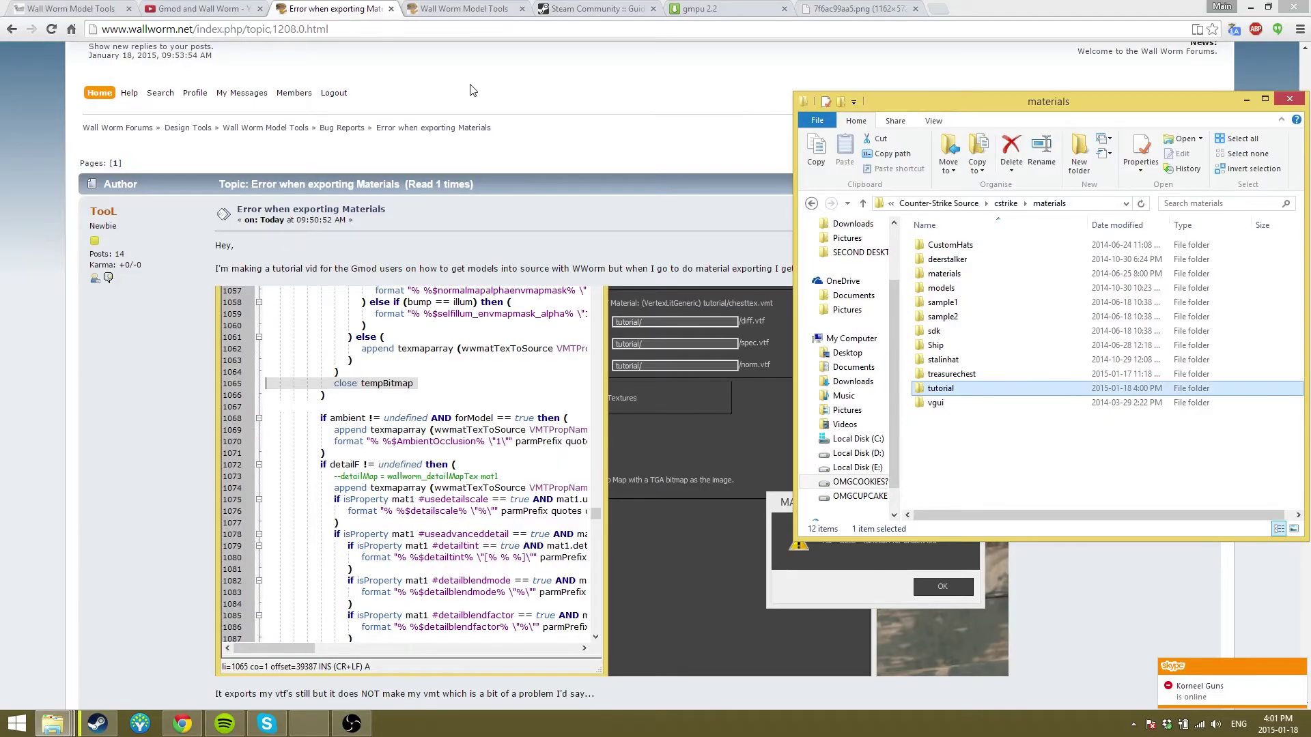
Step: Close the Error when exporting Materials tab and review the Steam Workshop upload guide alongside the gmpu 2.2 page
{"action": "left_click", "coordinate": [459, 8]}
{"action": "middle_click", "coordinate": [342, 6]}
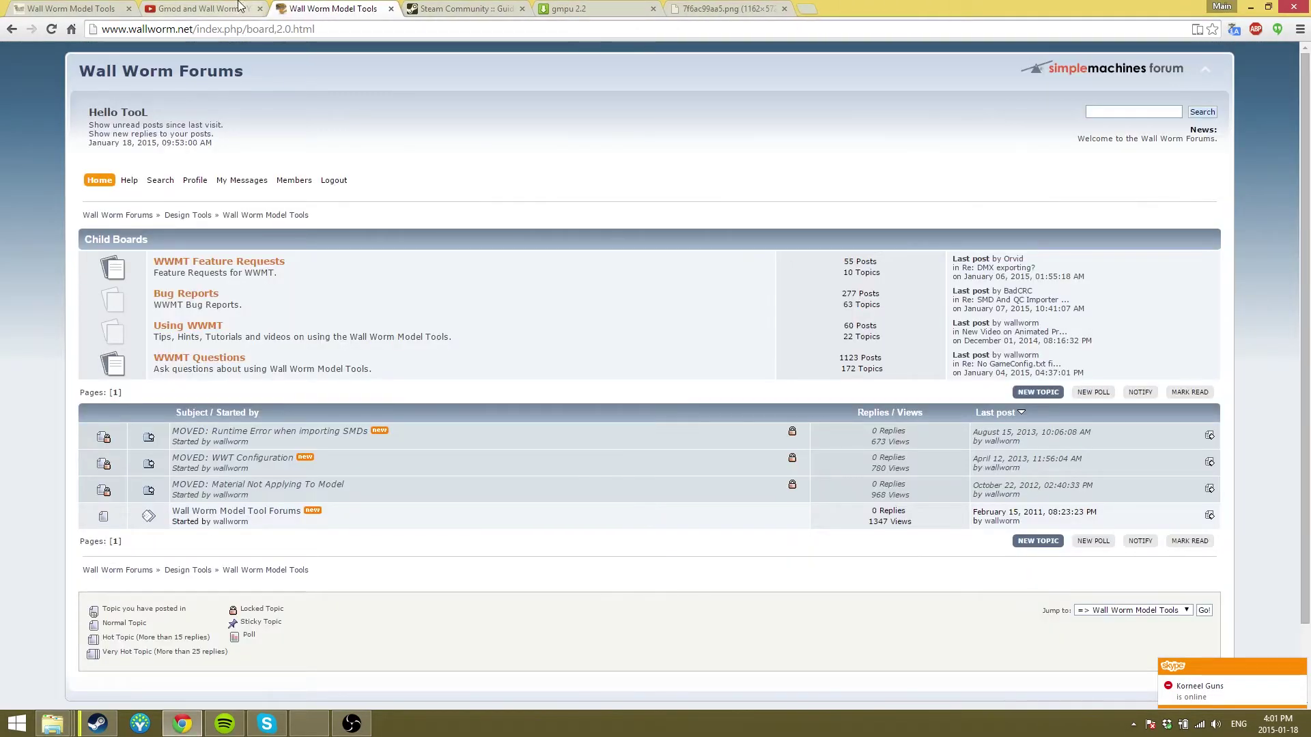
{"action": "left_click", "coordinate": [591, 8]}
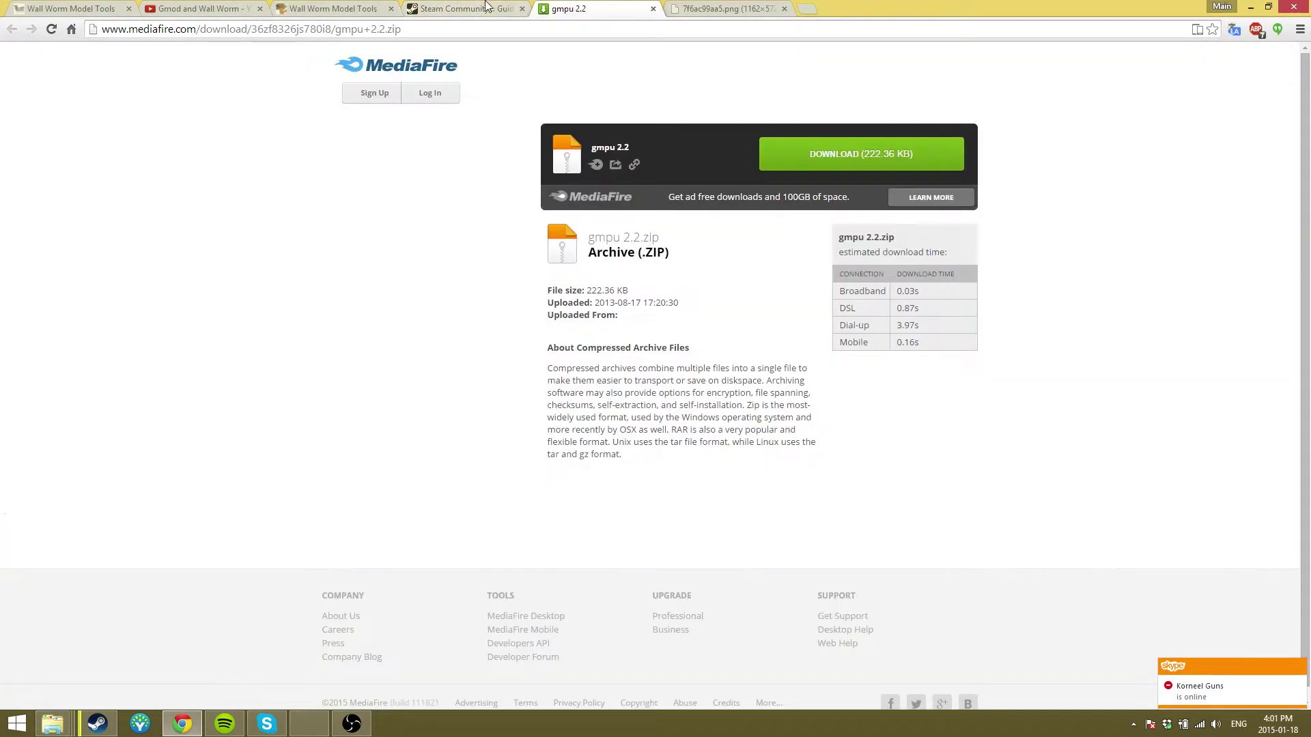
{"action": "left_click", "coordinate": [465, 8]}
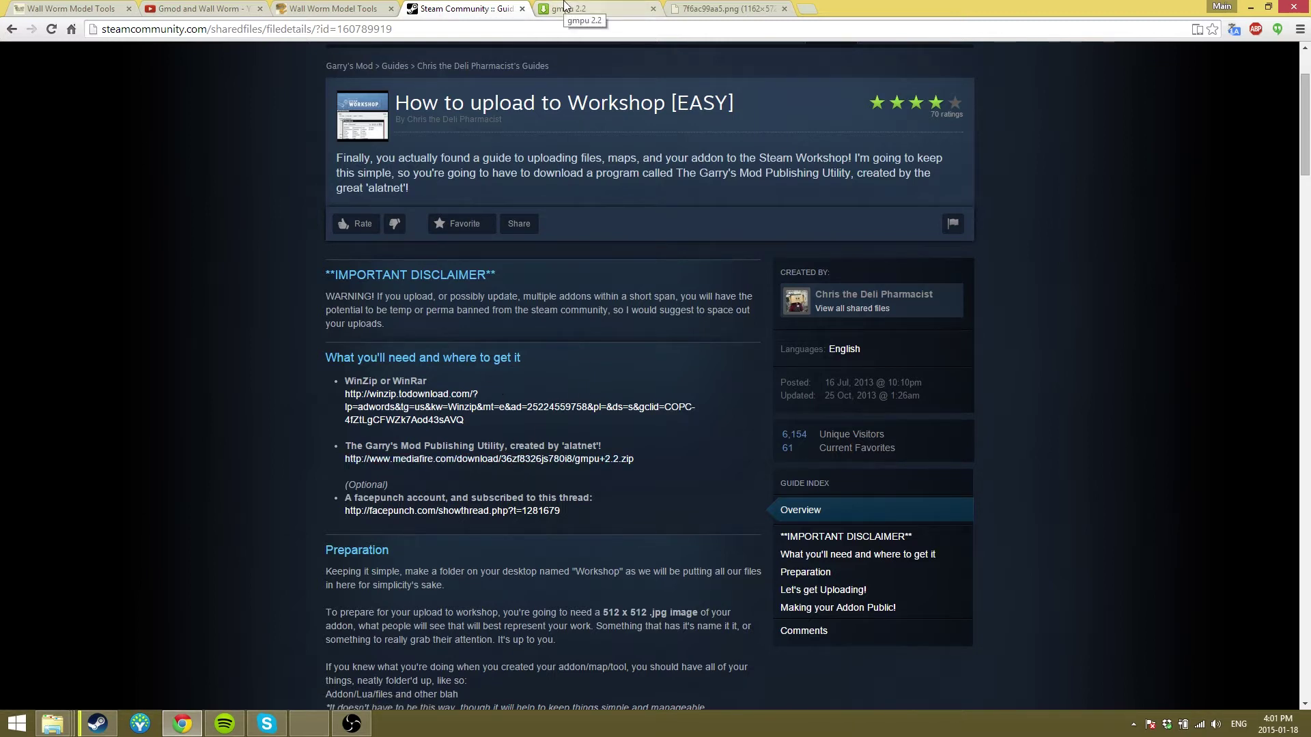
{"action": "left_click", "coordinate": [566, 8]}
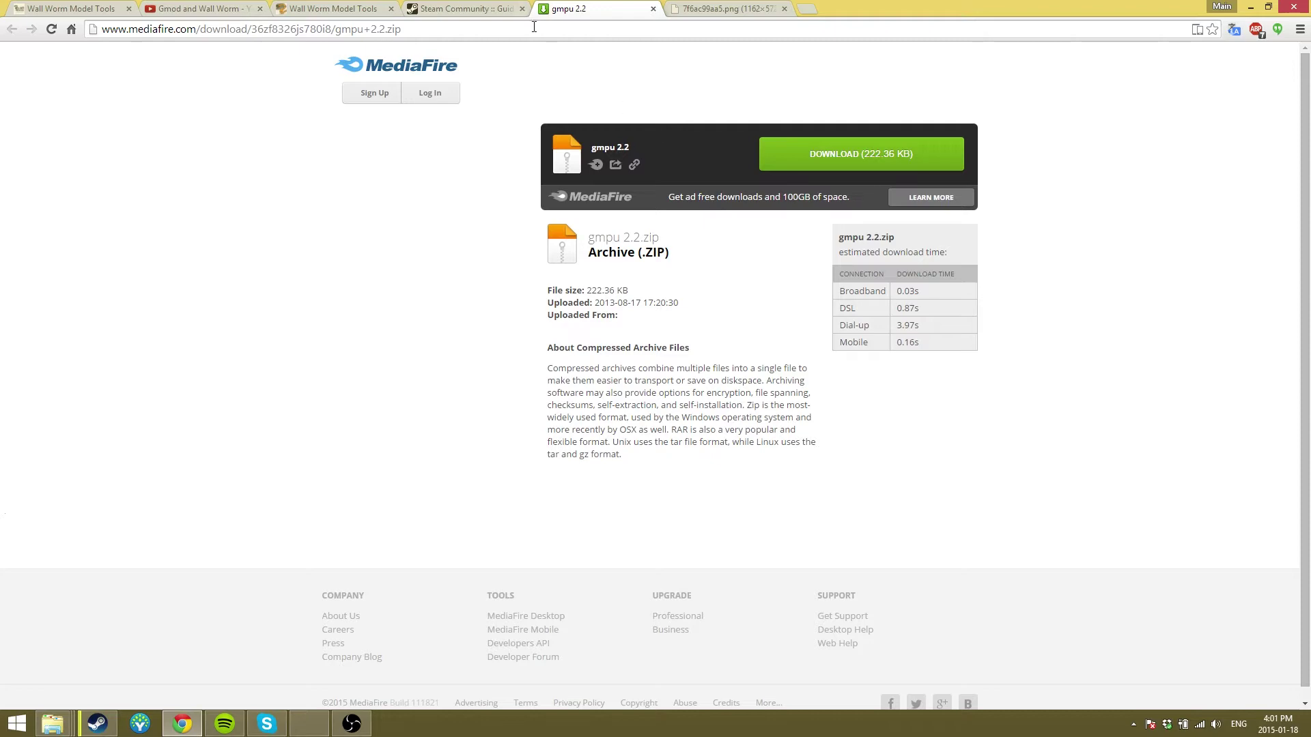
{"action": "left_click", "coordinate": [471, 8]}
{"action": "scroll", "coordinate": [629, 255], "scroll_direction": "down", "scroll_amount": 15}
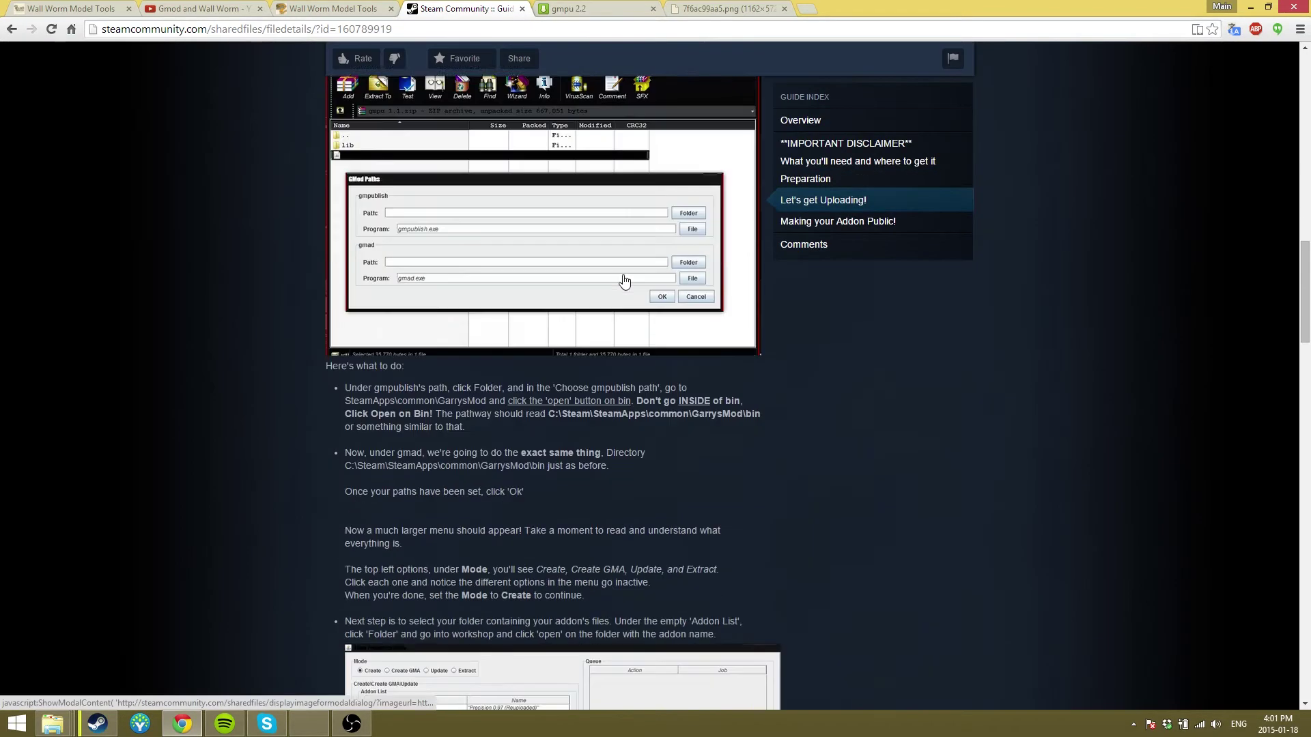
{"action": "scroll", "coordinate": [629, 256], "scroll_direction": "down", "scroll_amount": 3}
{"action": "scroll", "coordinate": [627, 245], "scroll_direction": "up", "scroll_amount": 20}
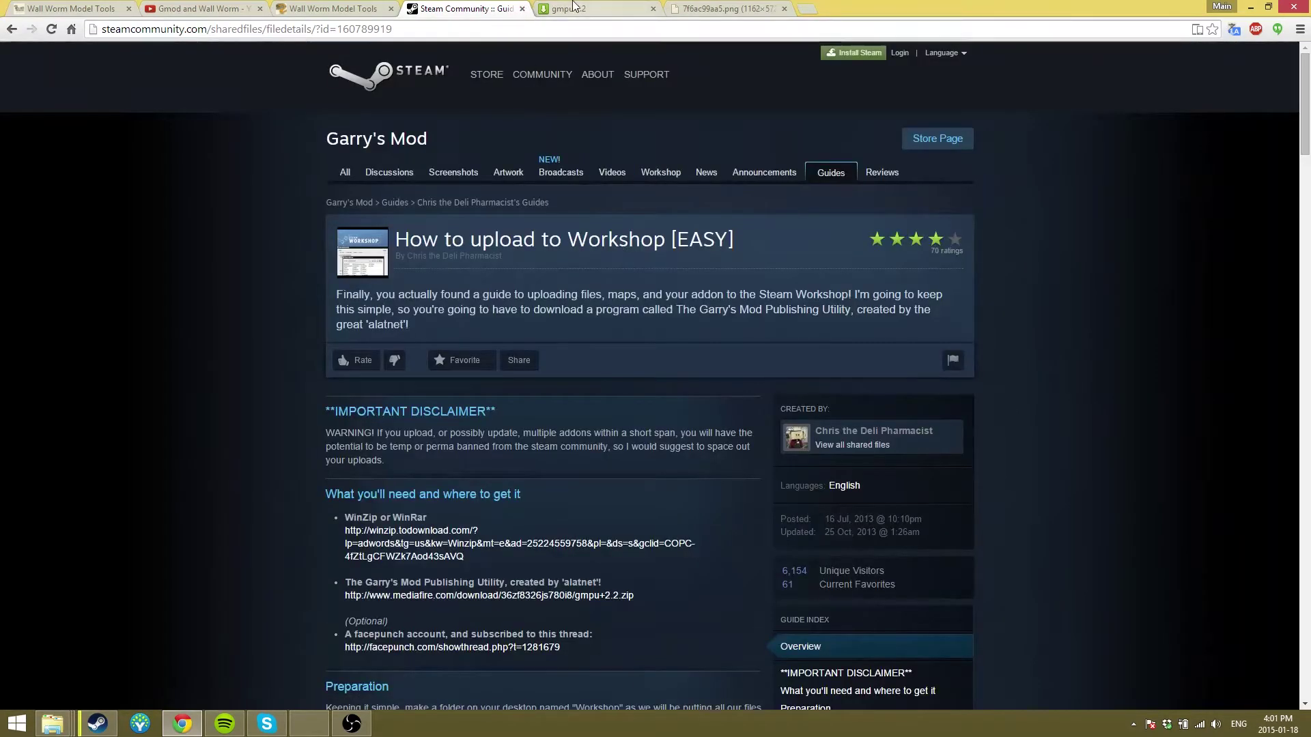
{"action": "left_click", "coordinate": [573, 8]}
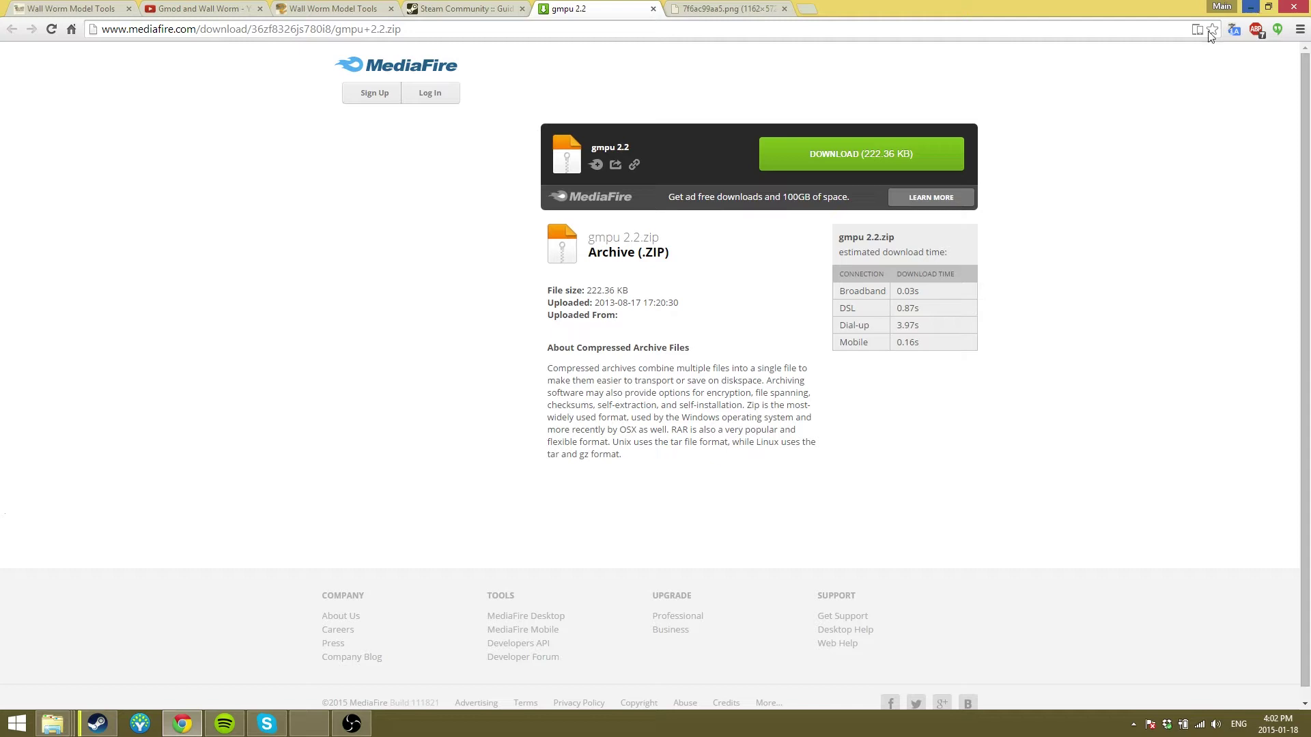
{"action": "left_click", "coordinate": [97, 723]}
Step: Permanently delete backupfolder from gmpu 2.2, leaving lib and gmpu.jar
{"action": "mouse_move", "coordinate": [52, 722]}
{"action": "left_click", "coordinate": [81, 665]}
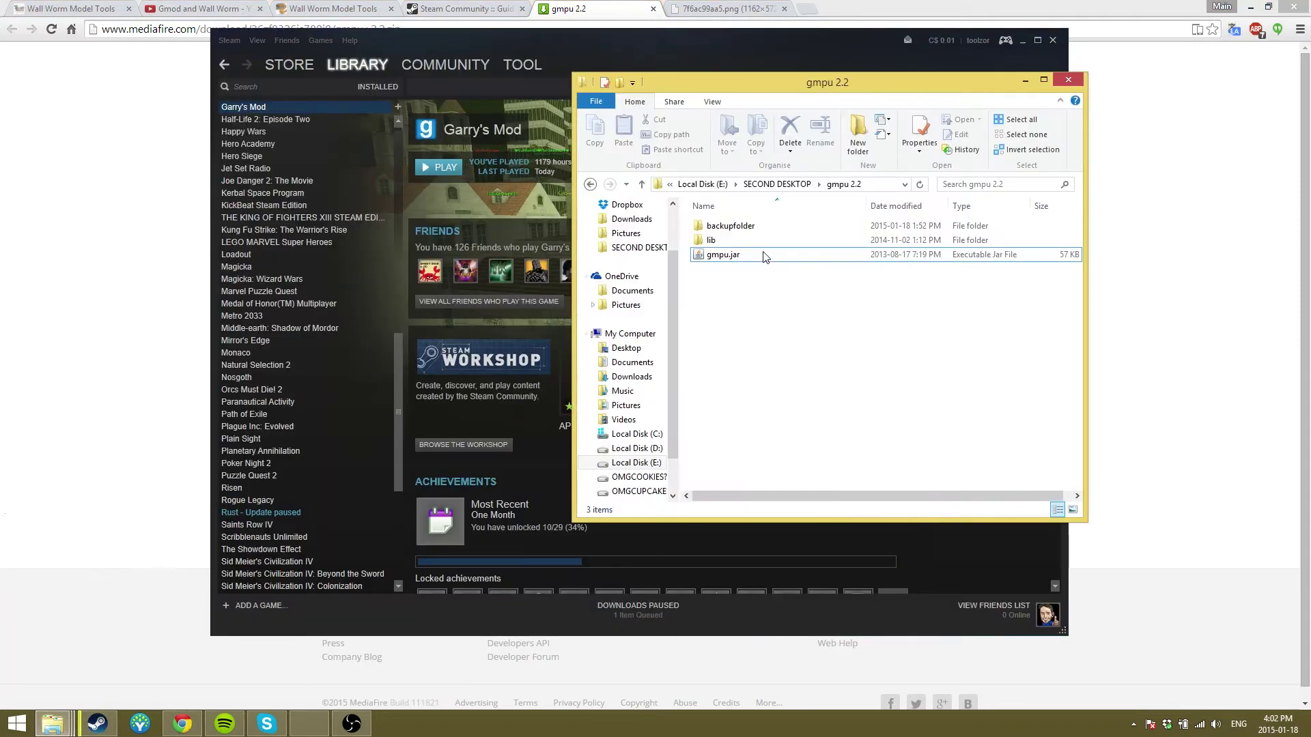
{"action": "left_click", "coordinate": [1004, 47]}
{"action": "left_click", "coordinate": [1022, 41]}
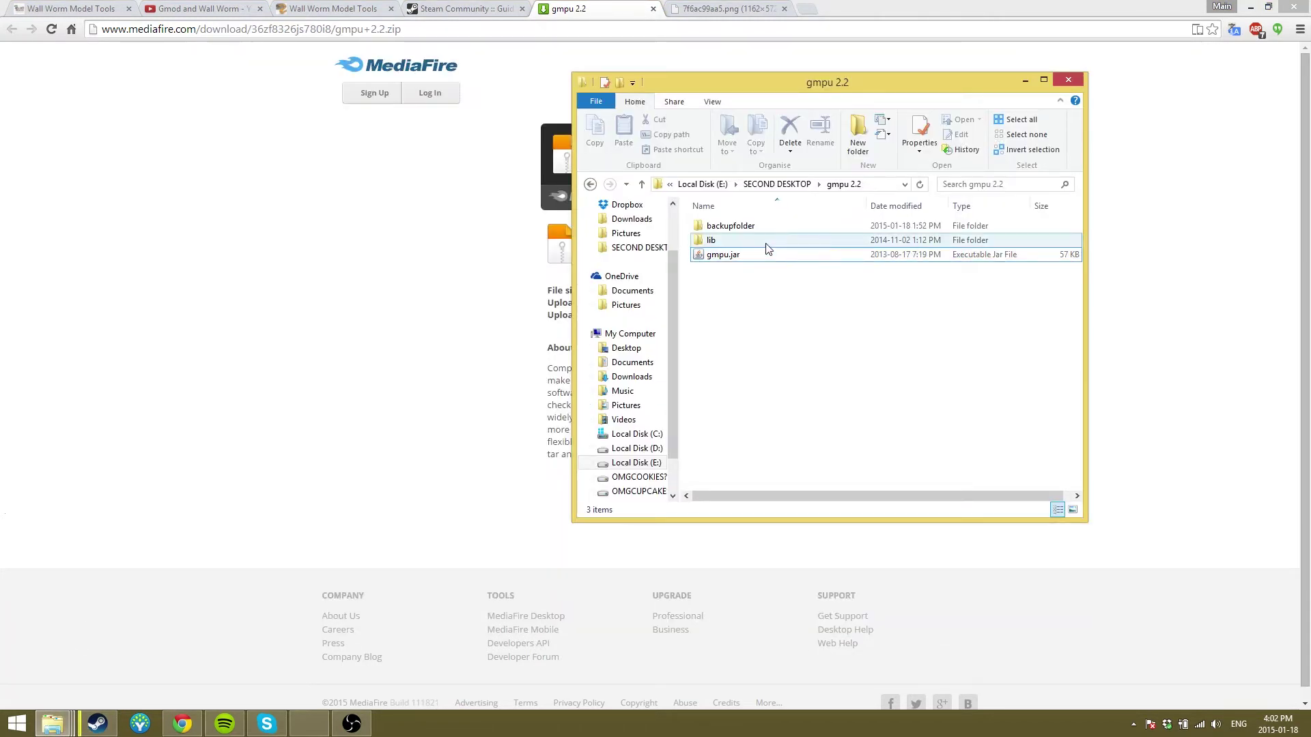
{"action": "left_click", "coordinate": [727, 226]}
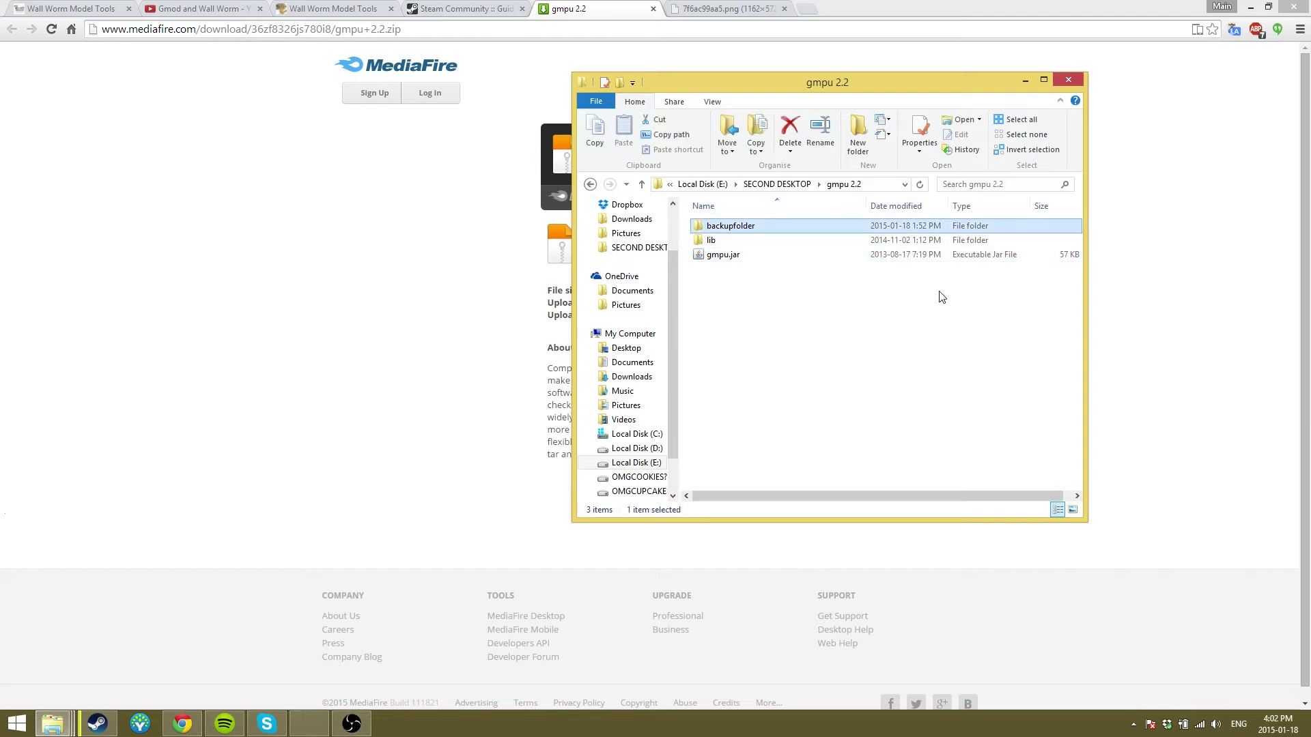
{"action": "key", "text": "shift+Delete"}
{"action": "key", "text": "Return"}
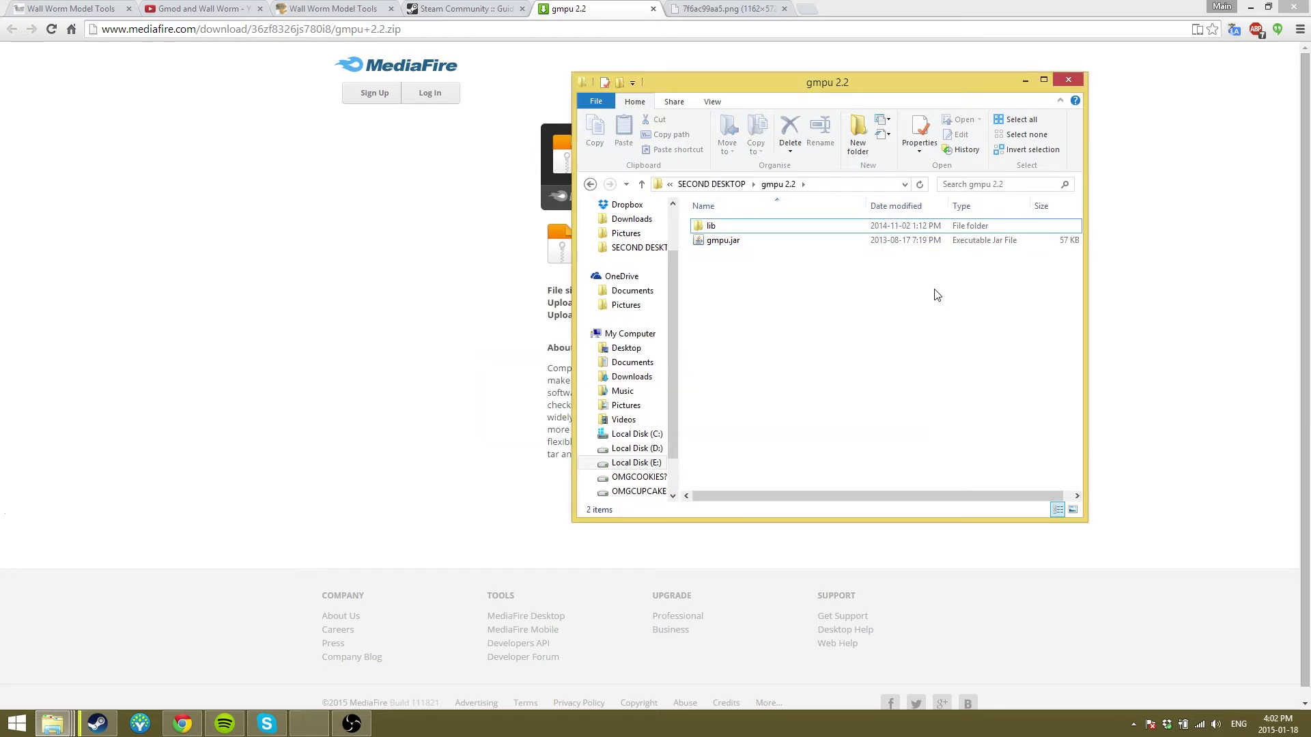
Step: Create a new folder named tutorial on the desktop
{"action": "left_click", "coordinate": [1250, 7]}
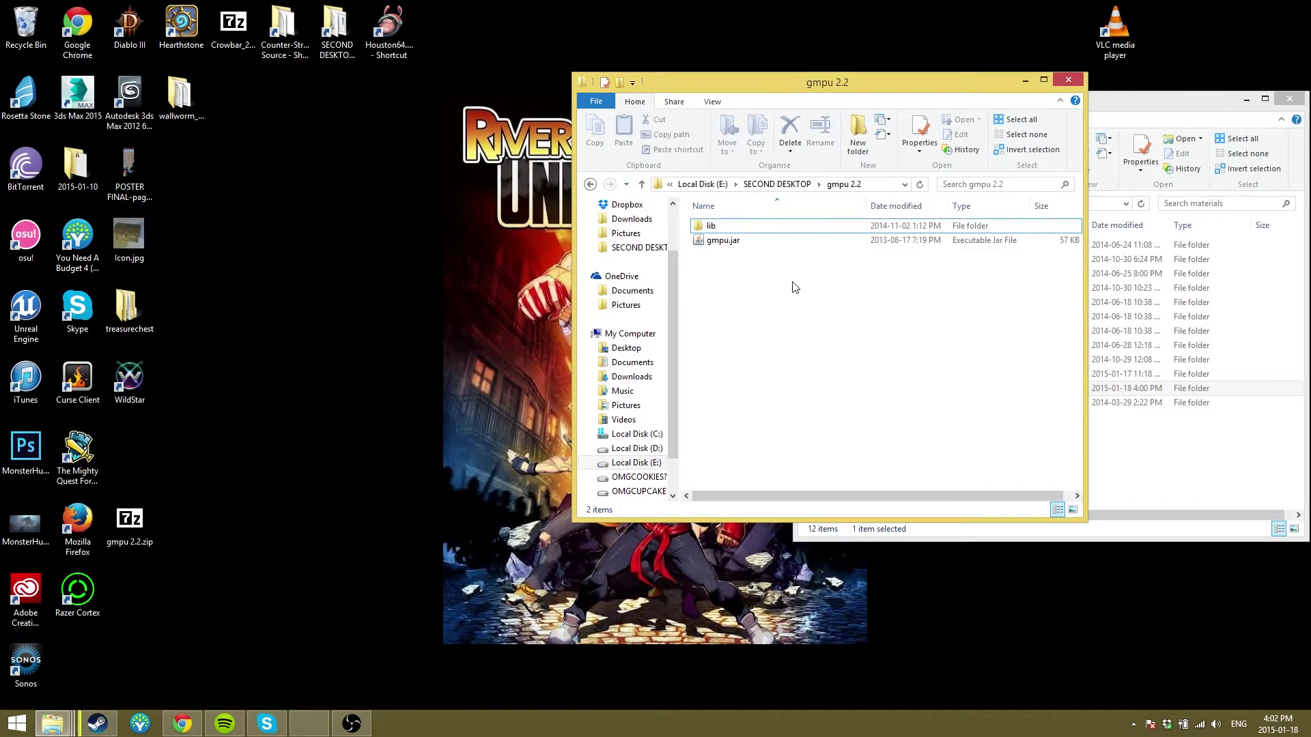
{"action": "right_click", "coordinate": [183, 154]}
{"action": "mouse_move", "coordinate": [329, 349]}
{"action": "left_click", "coordinate": [431, 345]}
{"action": "type", "text": "tutorial"}
{"action": "key", "text": "Return"}
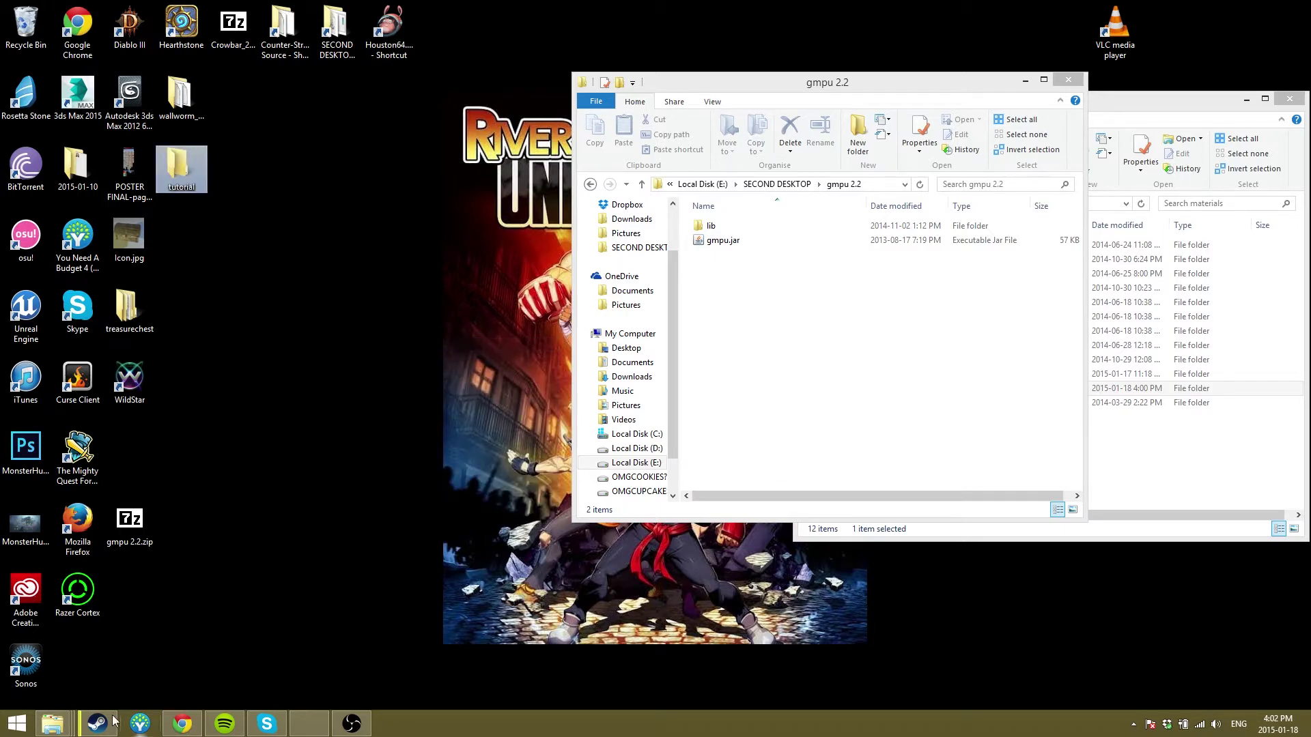
Step: Open the desktop tutorial folder in File Explorer
{"action": "left_click", "coordinate": [52, 723]}
{"action": "left_click", "coordinate": [427, 633]}
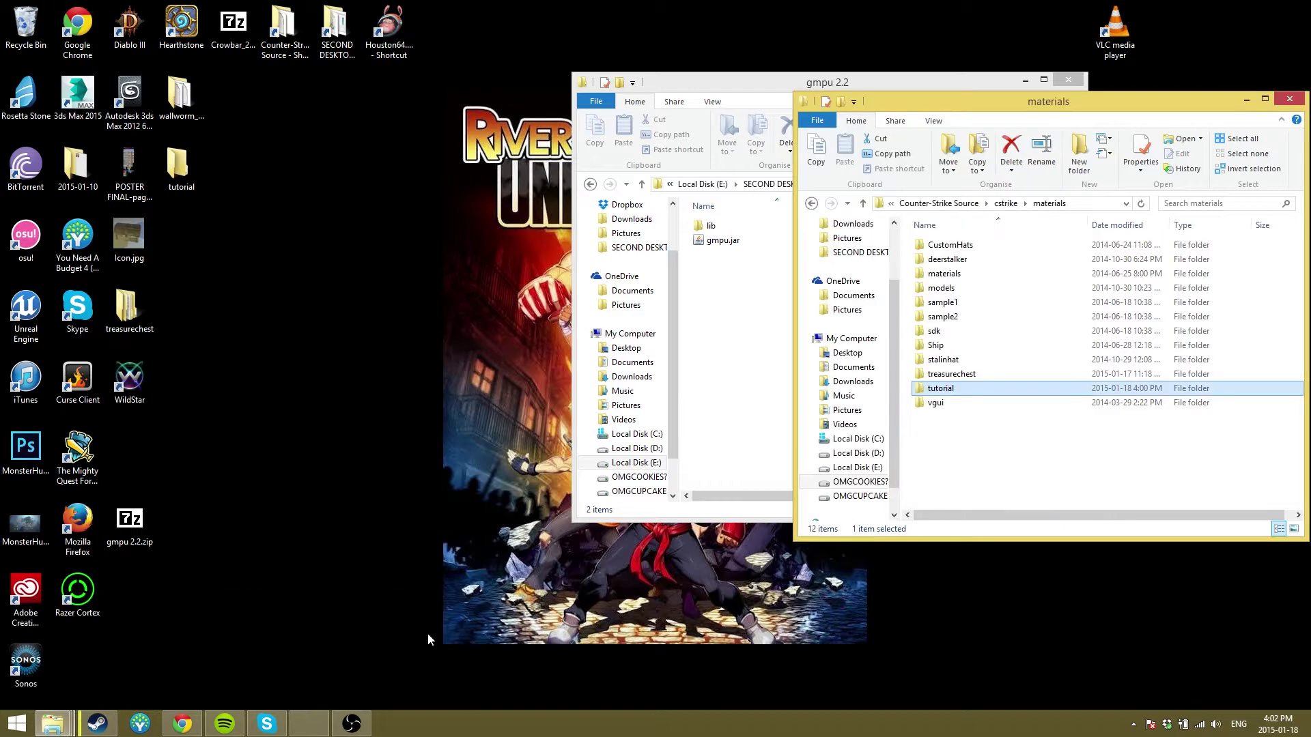
{"action": "left_click", "coordinate": [1009, 205]}
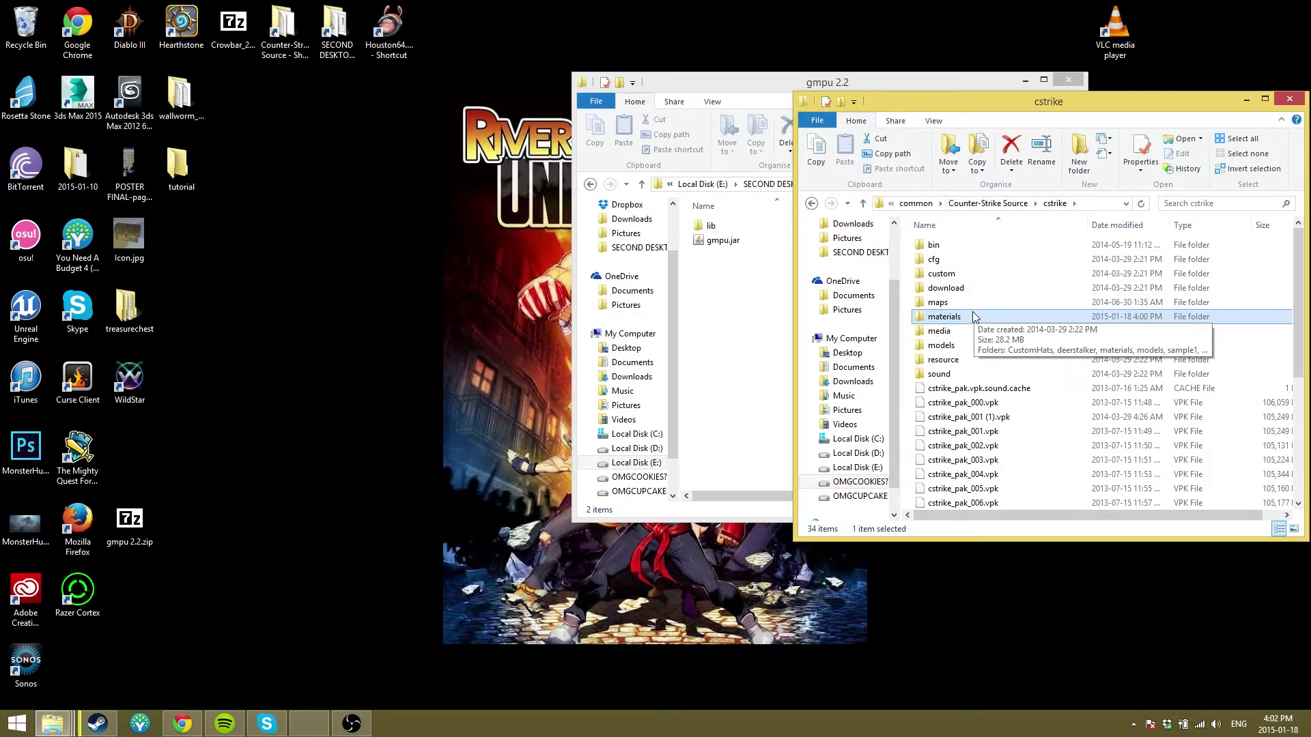
{"action": "double_click", "coordinate": [179, 167]}
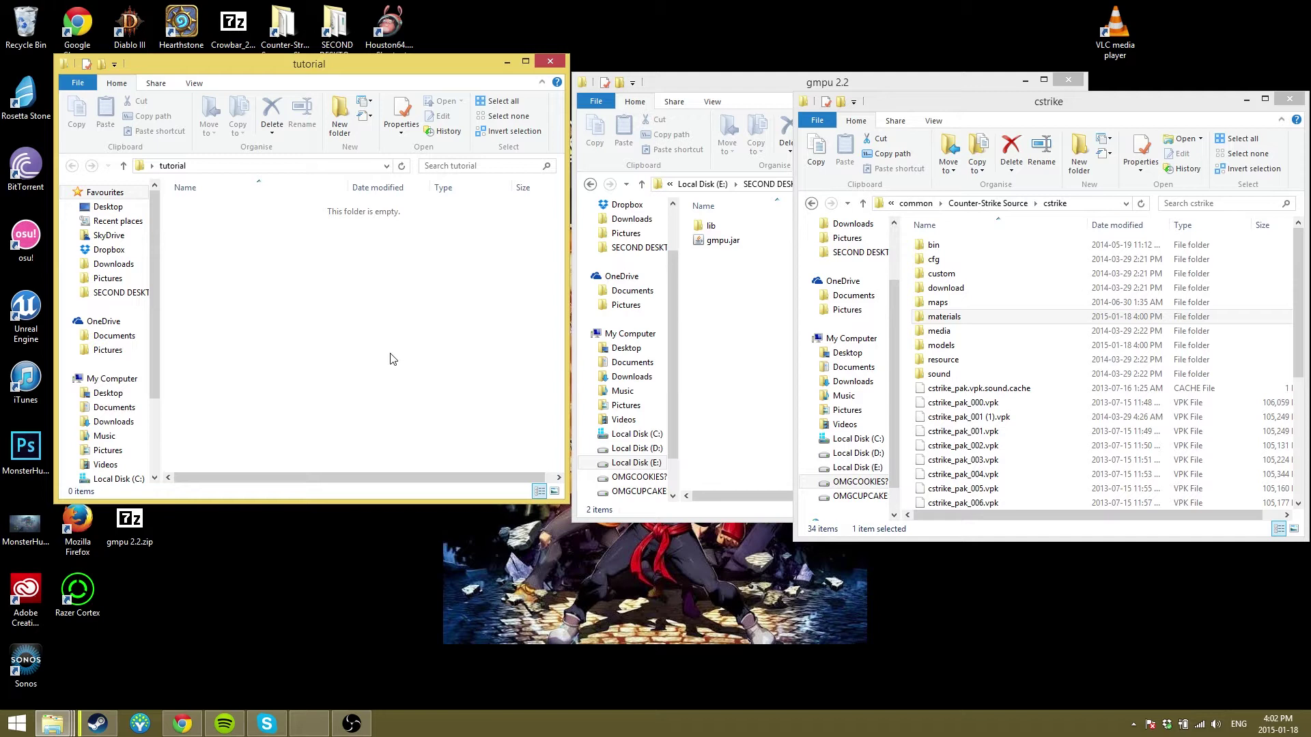
Step: Create two new subfolders inside tutorial named materials and models
{"action": "key", "text": "ctrl+shift+n"}
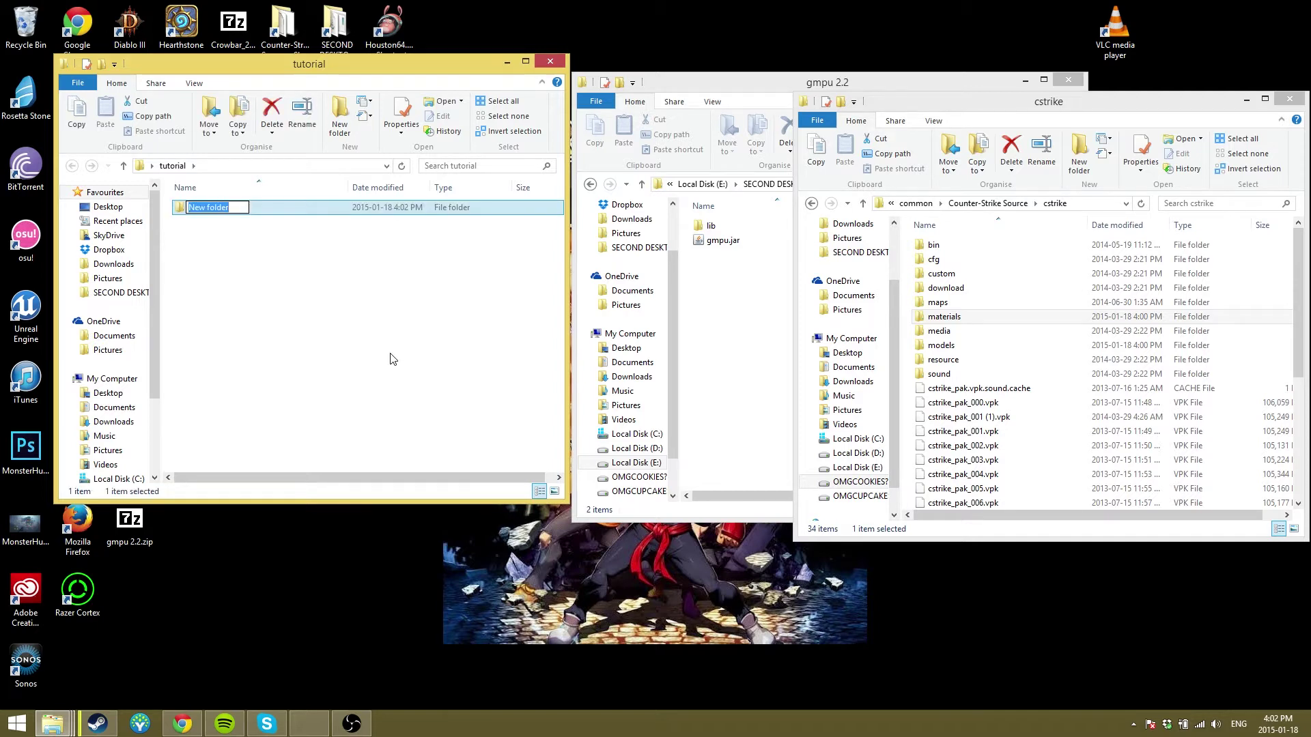
{"action": "type", "text": "materials"}
{"action": "key", "text": "Return"}
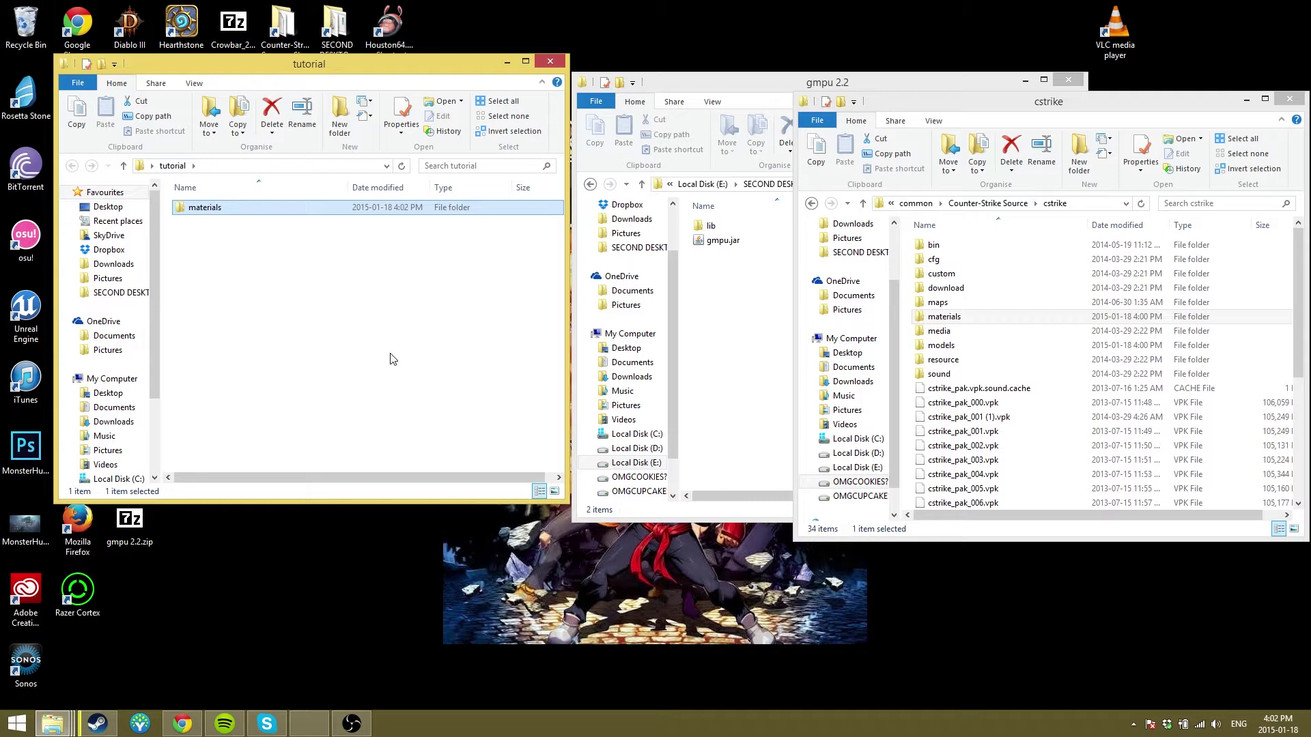
{"action": "left_click", "coordinate": [389, 357]}
{"action": "key", "text": "ctrl+shift+n"}
{"action": "type", "text": "modle"}
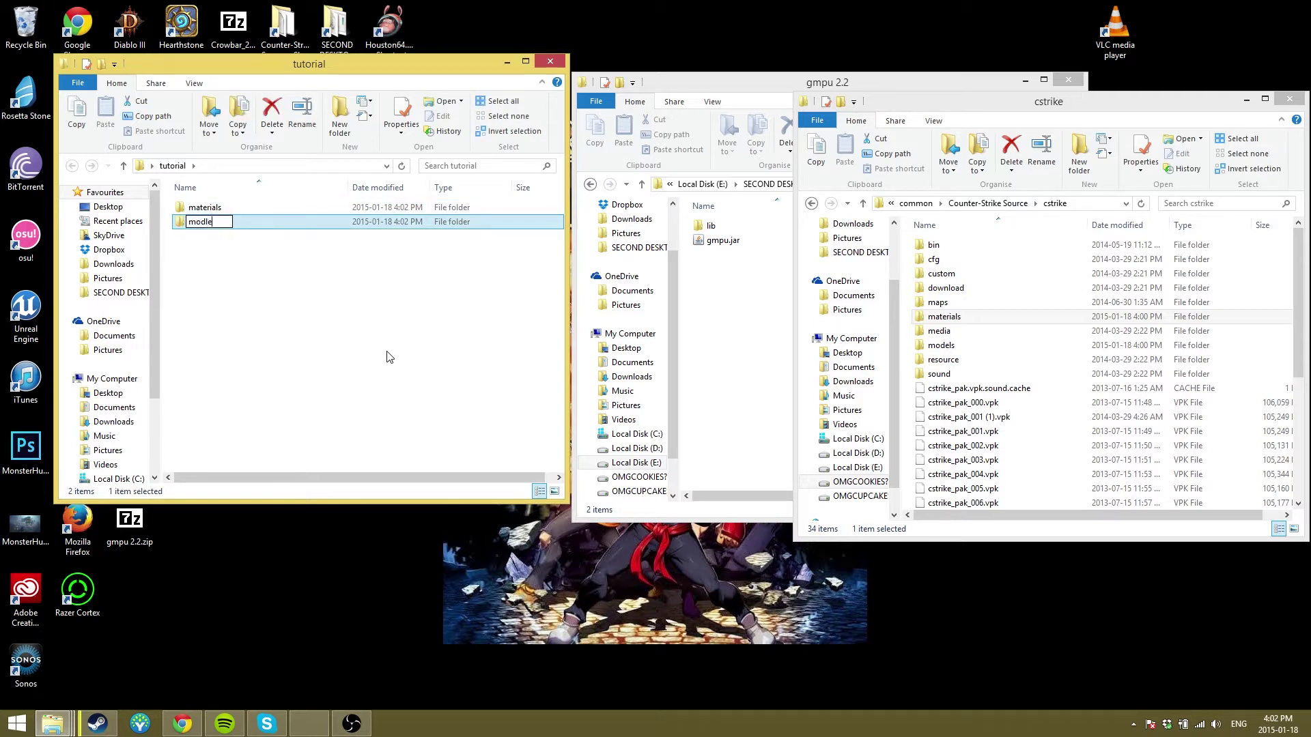
{"action": "type", "text": "ls"}
{"action": "key", "text": "Return"}
Step: Copy the compiled tutorial folder from cstrike\materials into the tutorial materials folder
{"action": "double_click", "coordinate": [206, 207]}
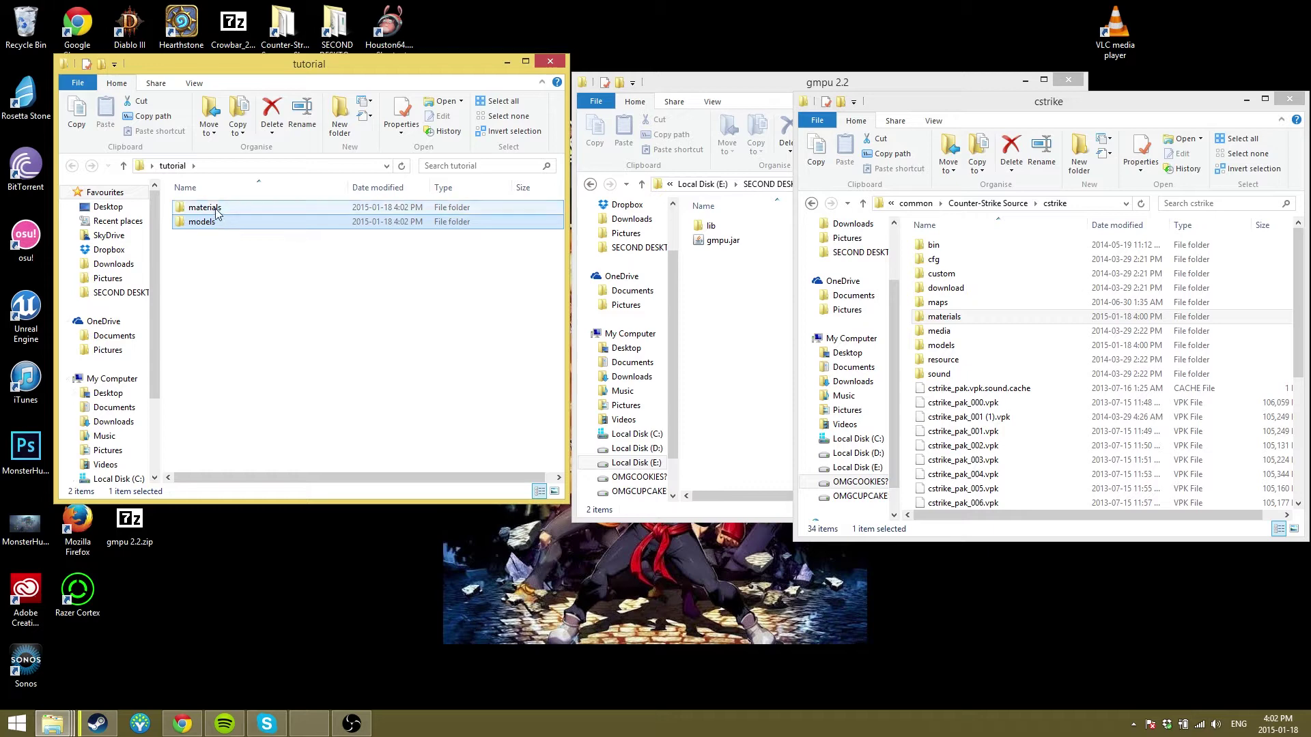
{"action": "left_click", "coordinate": [976, 318]}
{"action": "double_click", "coordinate": [976, 318]}
{"action": "left_click", "coordinate": [956, 389]}
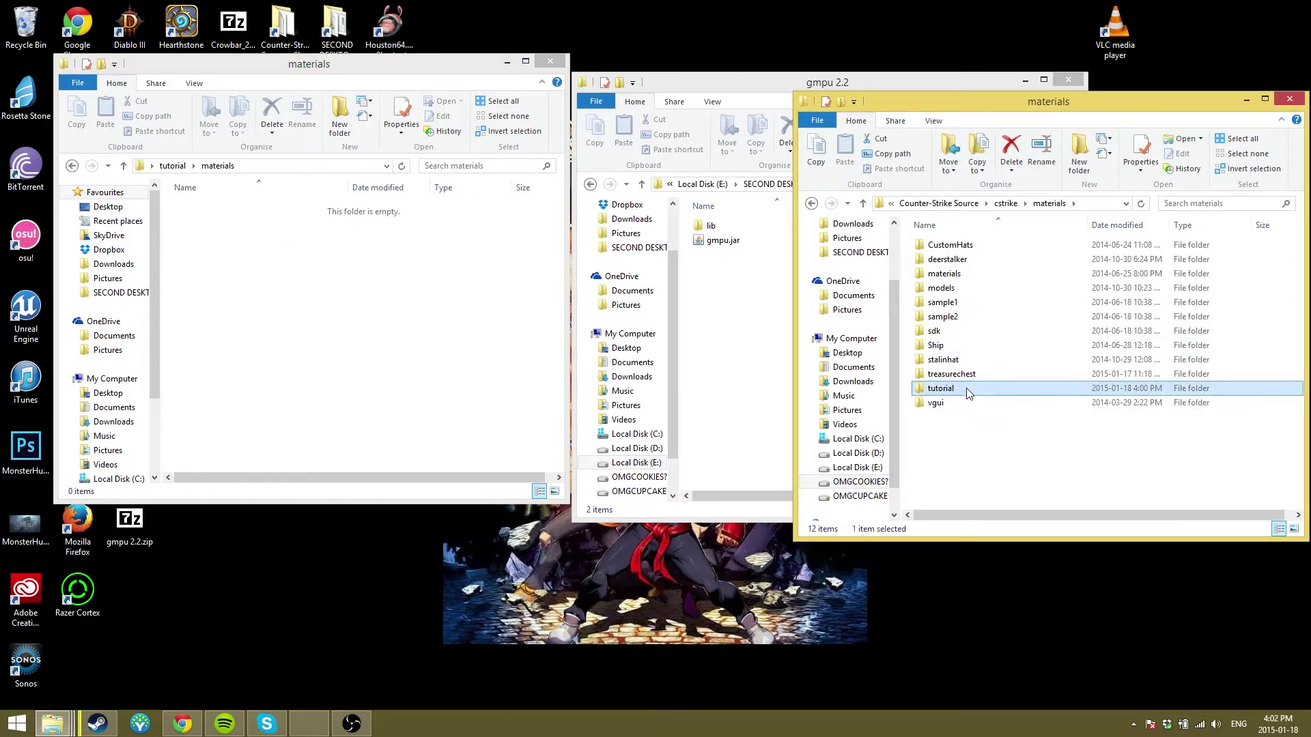
{"action": "left_click_drag", "start_coordinate": [966, 392], "coordinate": [369, 309]}
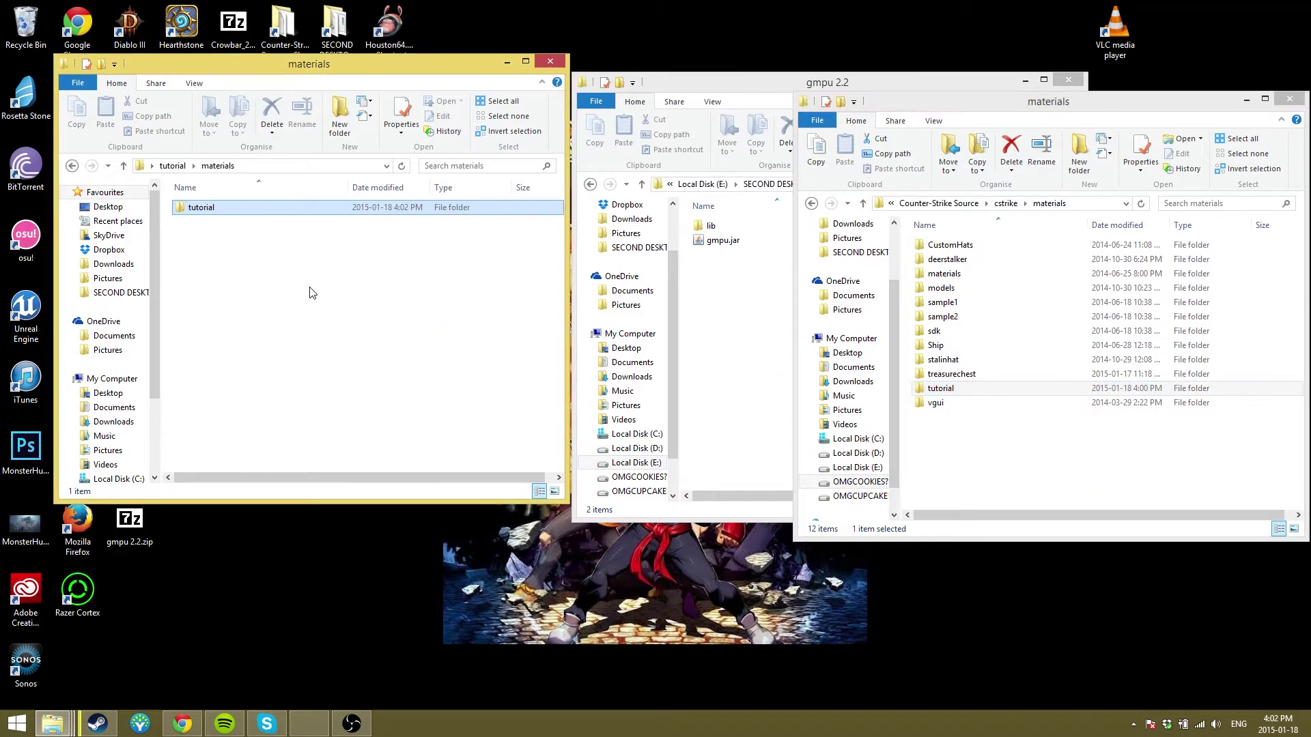
{"action": "double_click", "coordinate": [206, 208]}
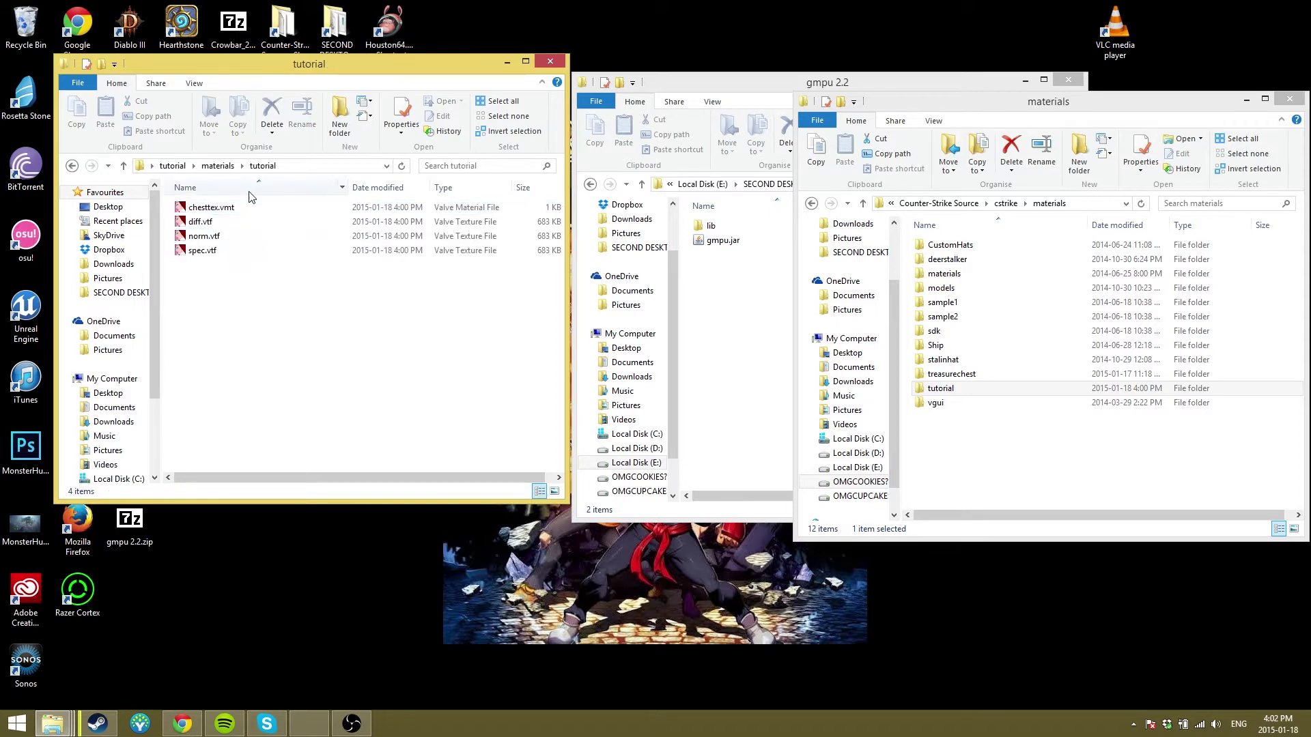
Step: Copy the tutorial folder from cstrike\models into tutorial\models and check its five TreasureChest files
{"action": "left_click", "coordinate": [172, 166]}
{"action": "left_click", "coordinate": [213, 229]}
{"action": "double_click", "coordinate": [214, 229]}
{"action": "left_click", "coordinate": [1005, 203]}
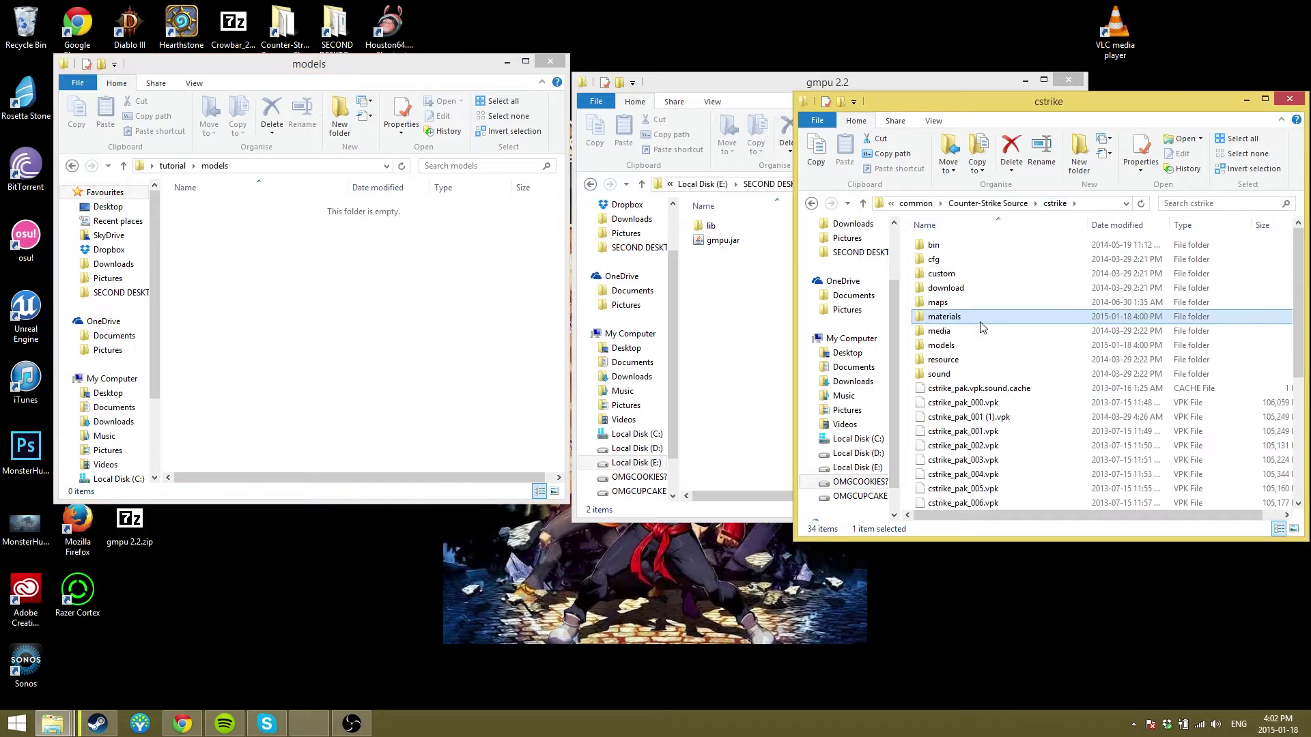
{"action": "double_click", "coordinate": [970, 345]}
{"action": "left_click", "coordinate": [970, 432]}
{"action": "left_click_drag", "start_coordinate": [969, 434], "coordinate": [280, 265]}
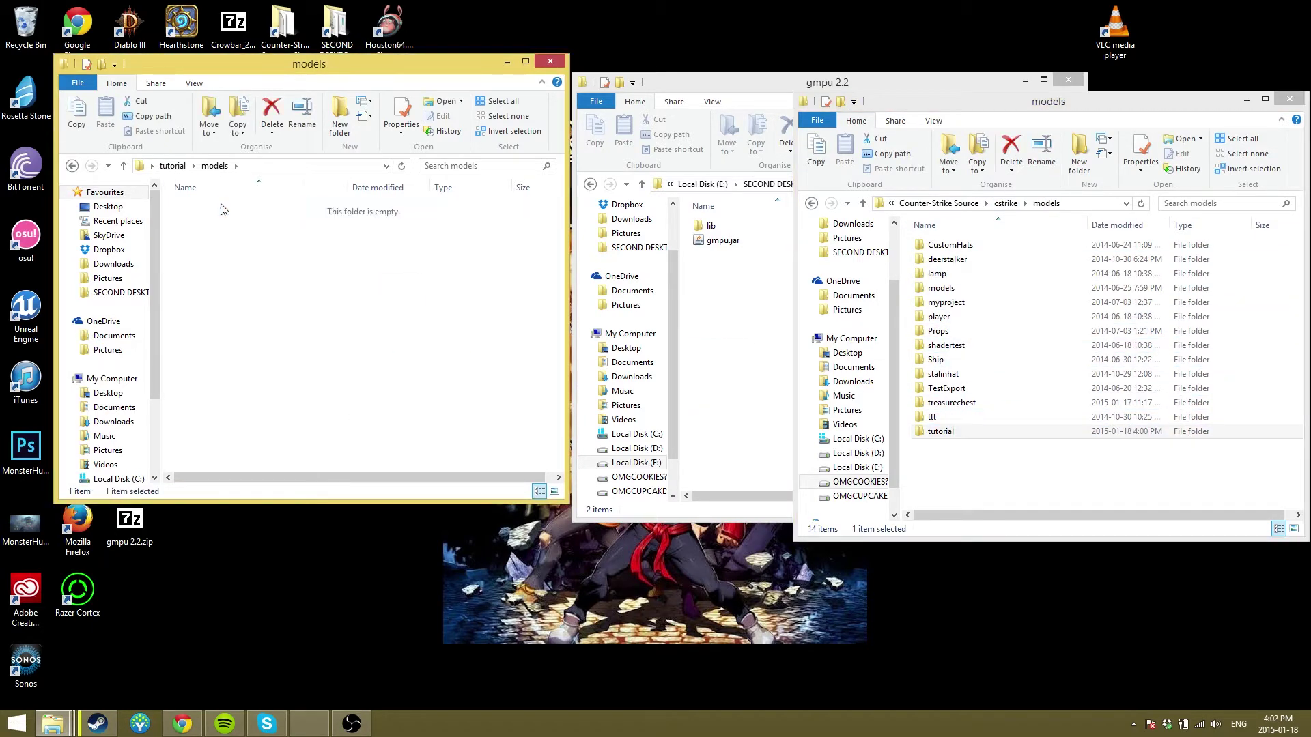
{"action": "double_click", "coordinate": [219, 208]}
{"action": "key", "text": "ctrl+a"}
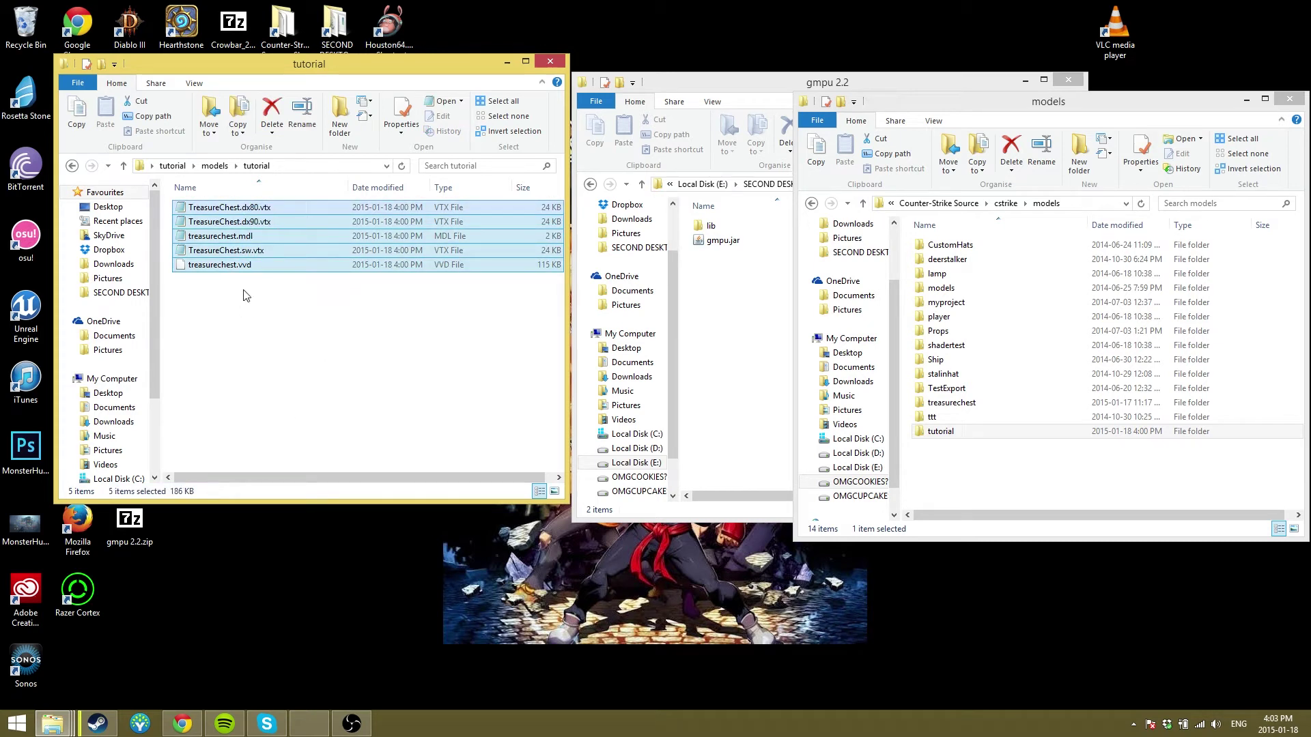
{"action": "left_click", "coordinate": [172, 166]}
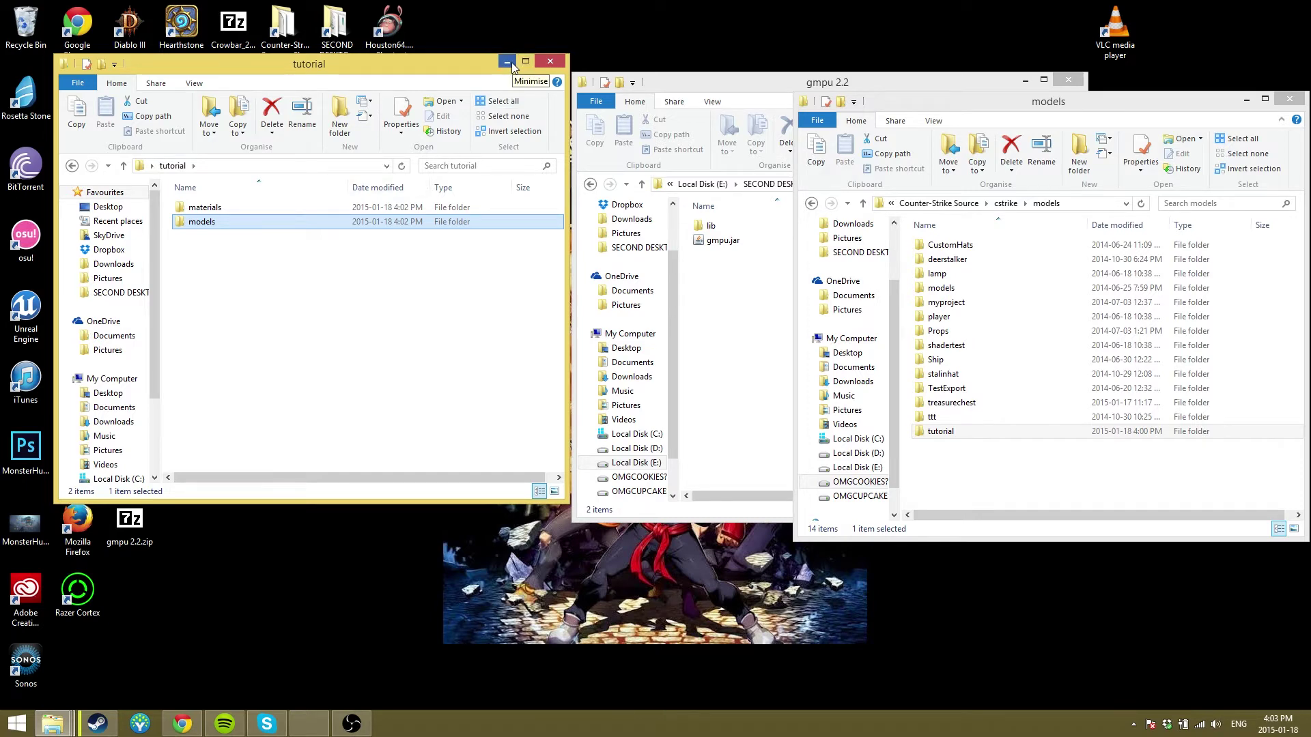
Step: Preview Icon.jpg in XnView, minimise the viewer, and launch 3ds Max 2015
{"action": "left_click", "coordinate": [508, 63]}
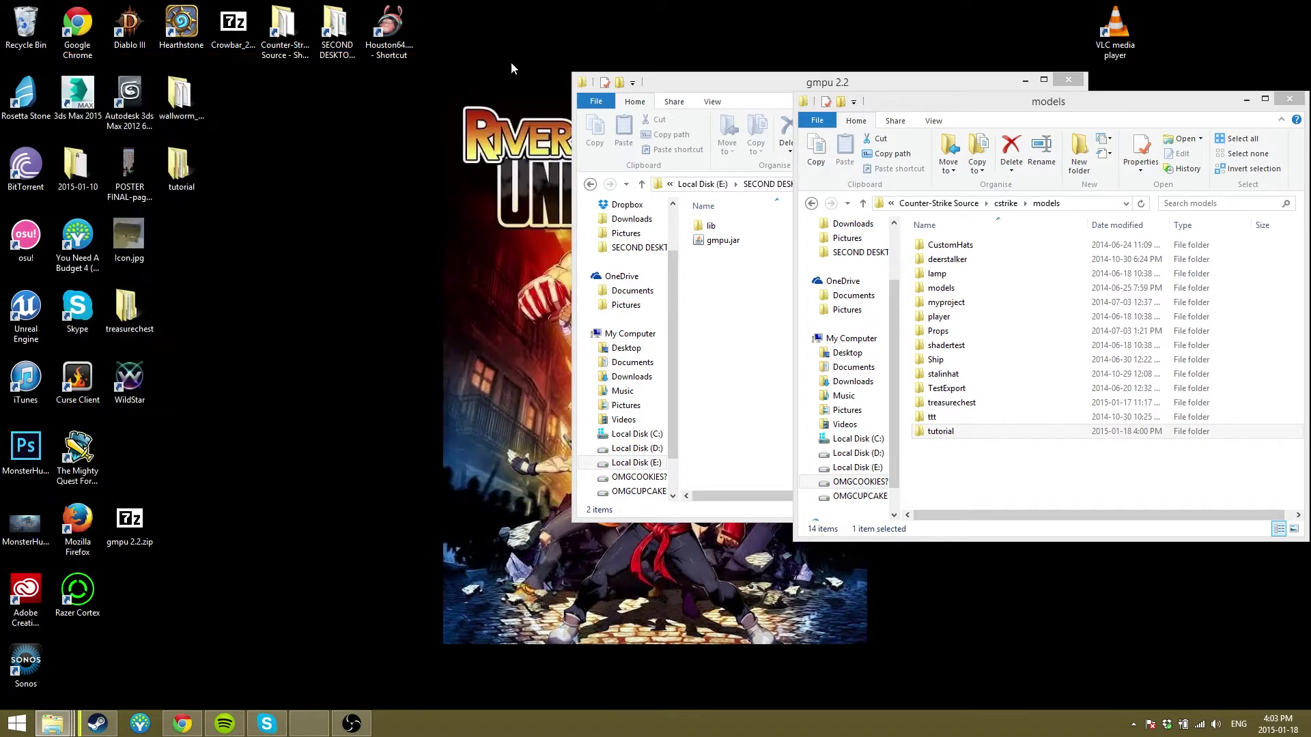
{"action": "double_click", "coordinate": [127, 235]}
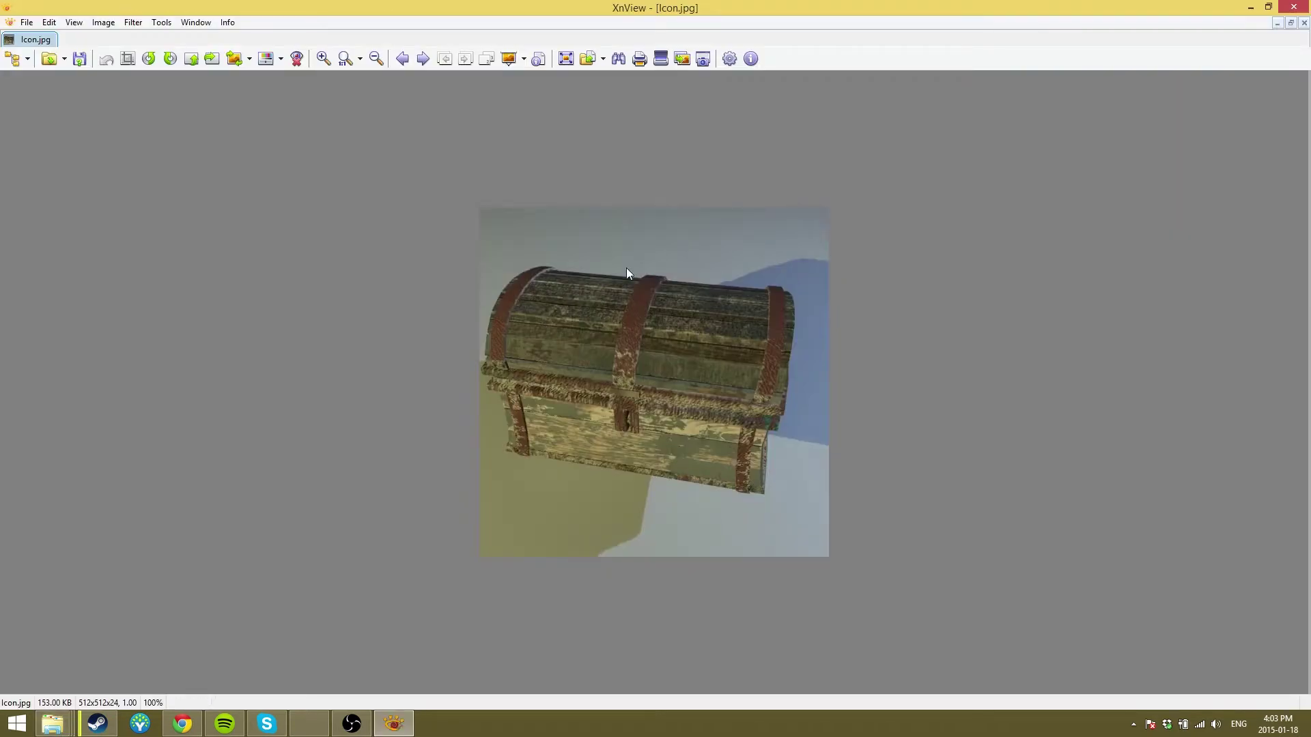
{"action": "left_click", "coordinate": [1250, 6]}
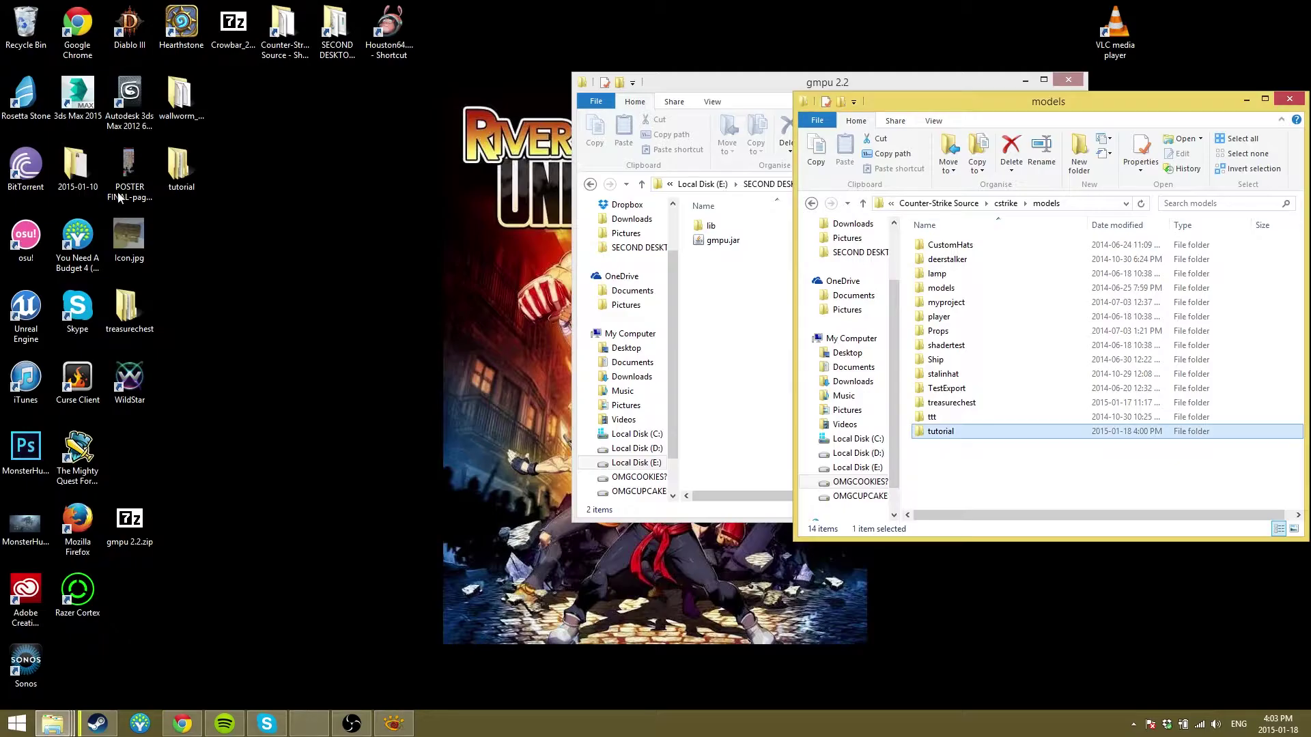
{"action": "double_click", "coordinate": [78, 95]}
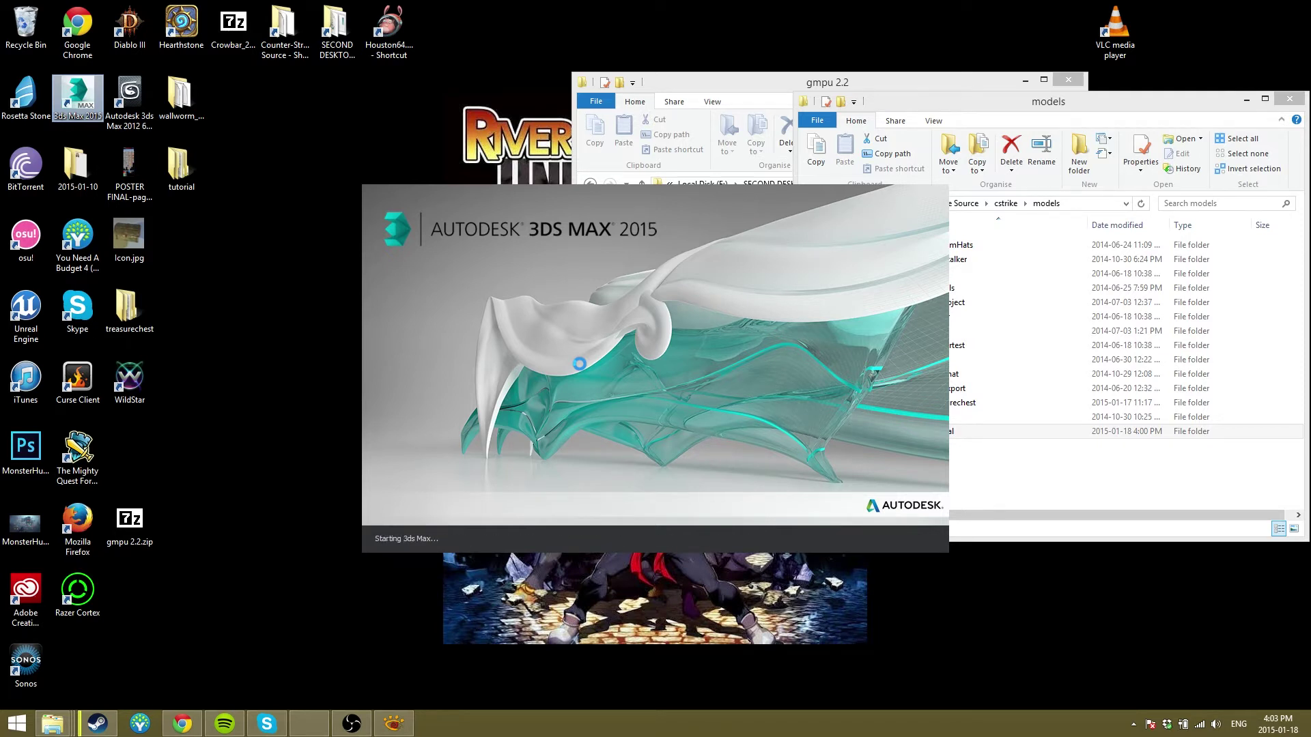
Step: Maximise the Perspective viewport, open treasurechest_unwrapped.max past the missing-files warning, and orbit the chest
{"action": "key", "text": "alt+Tab"}
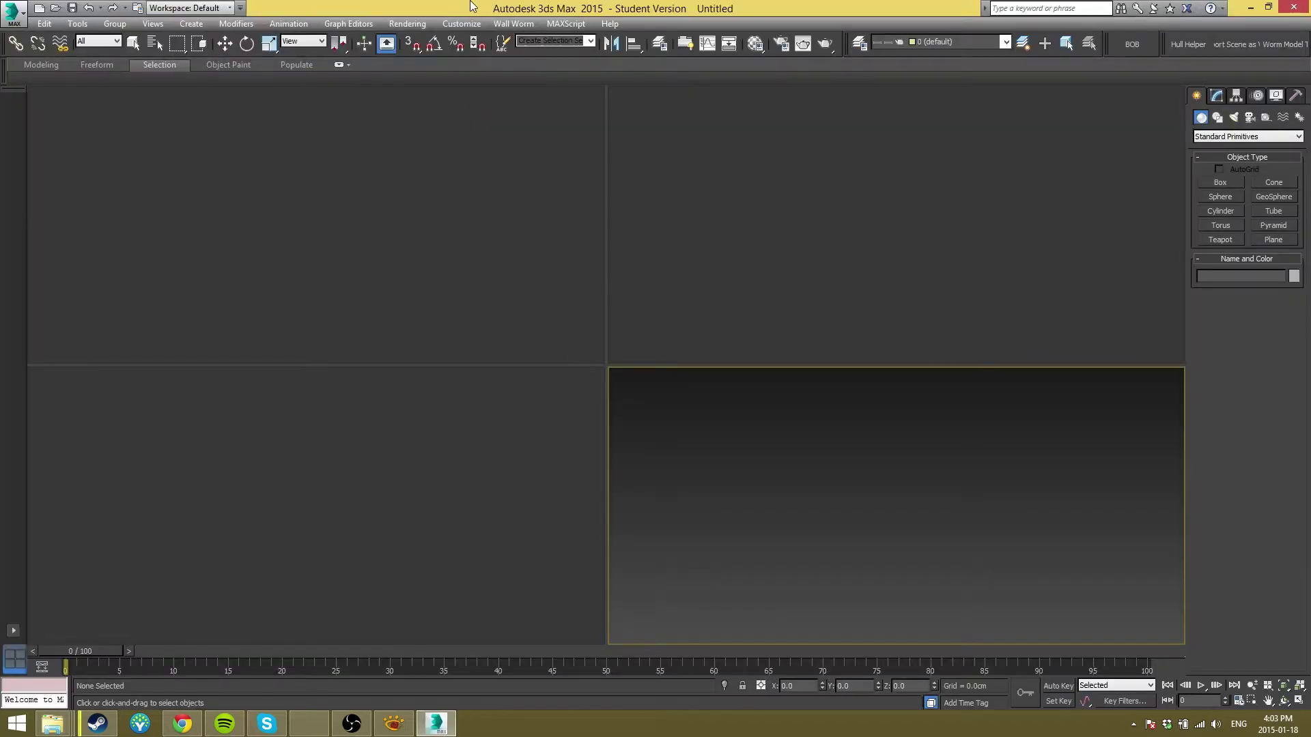
{"action": "key", "text": "alt+w"}
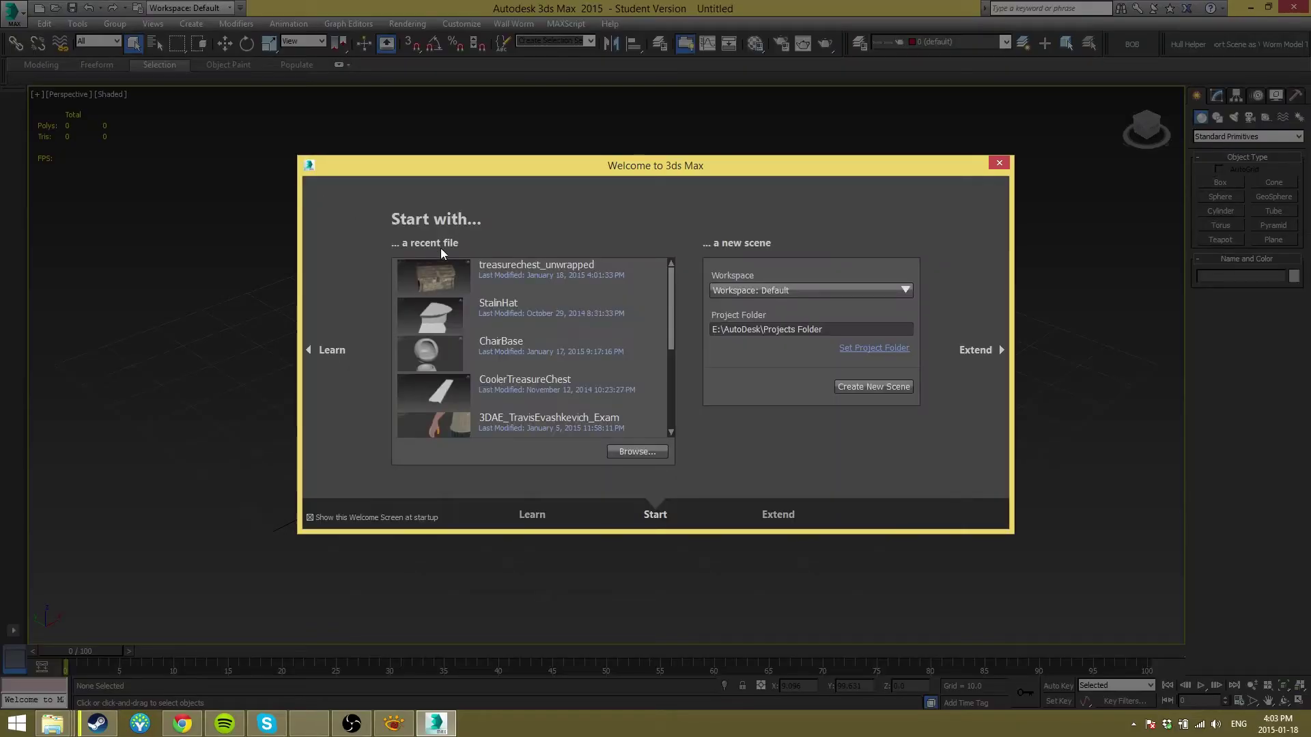
{"action": "left_click", "coordinate": [474, 281]}
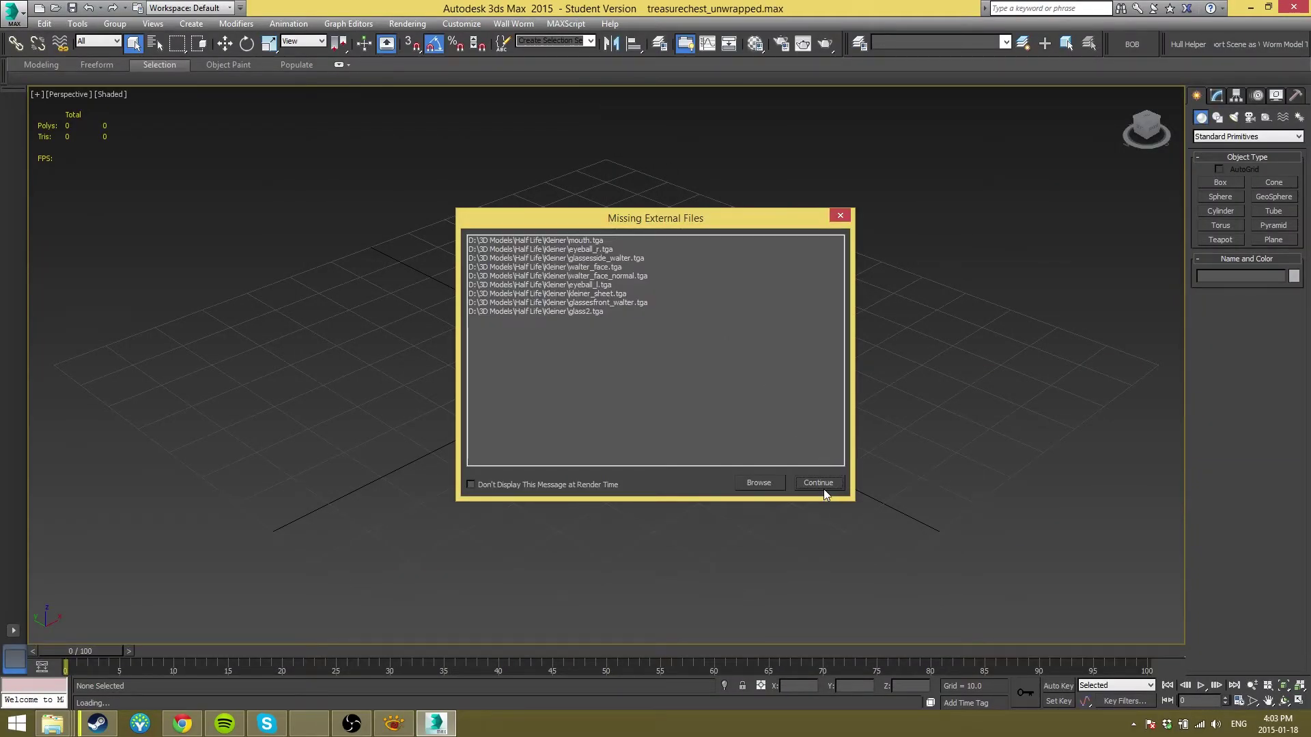
{"action": "left_click", "coordinate": [818, 484]}
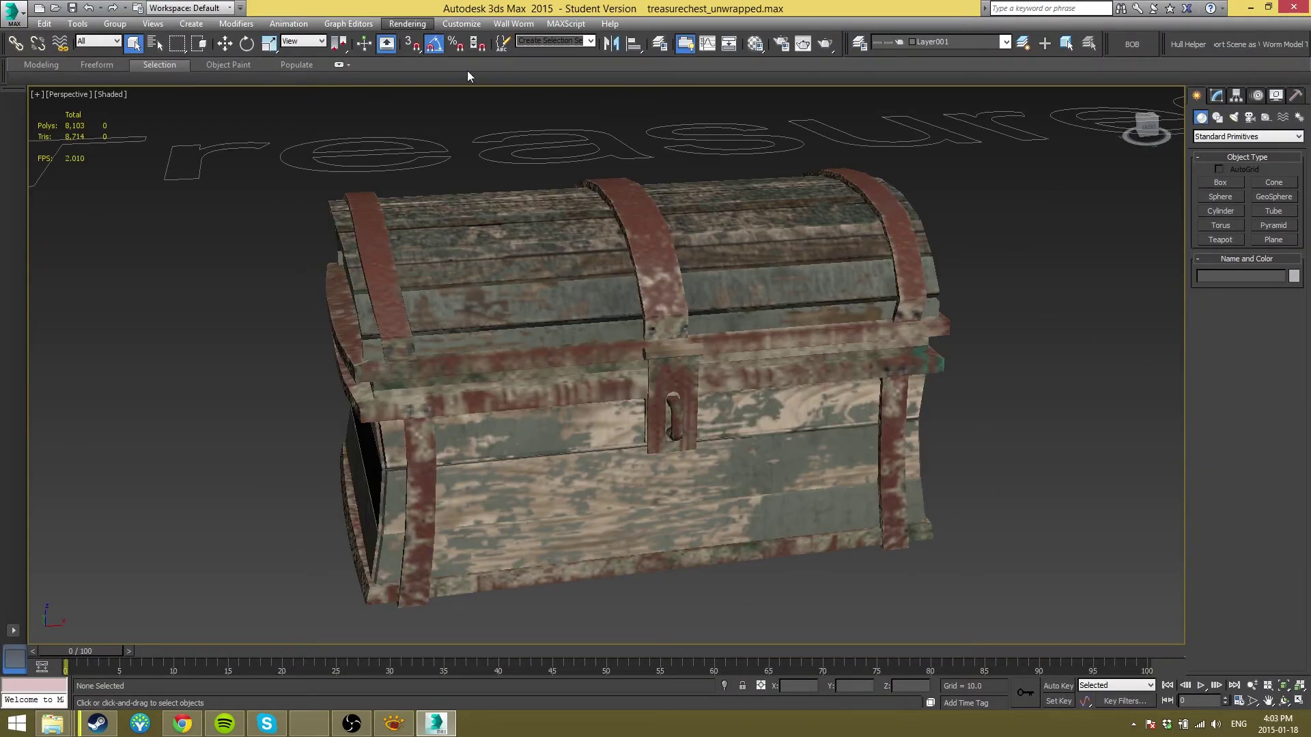
{"action": "mouse_move", "coordinate": [591, 197]}
{"action": "middle_mouse_down", "text": "alt"}
{"action": "mouse_move", "coordinate": [601, 213]}
{"action": "mouse_move", "coordinate": [594, 188]}
{"action": "mouse_move", "coordinate": [610, 187]}
{"action": "middle_mouse_up", "text": "alt"}
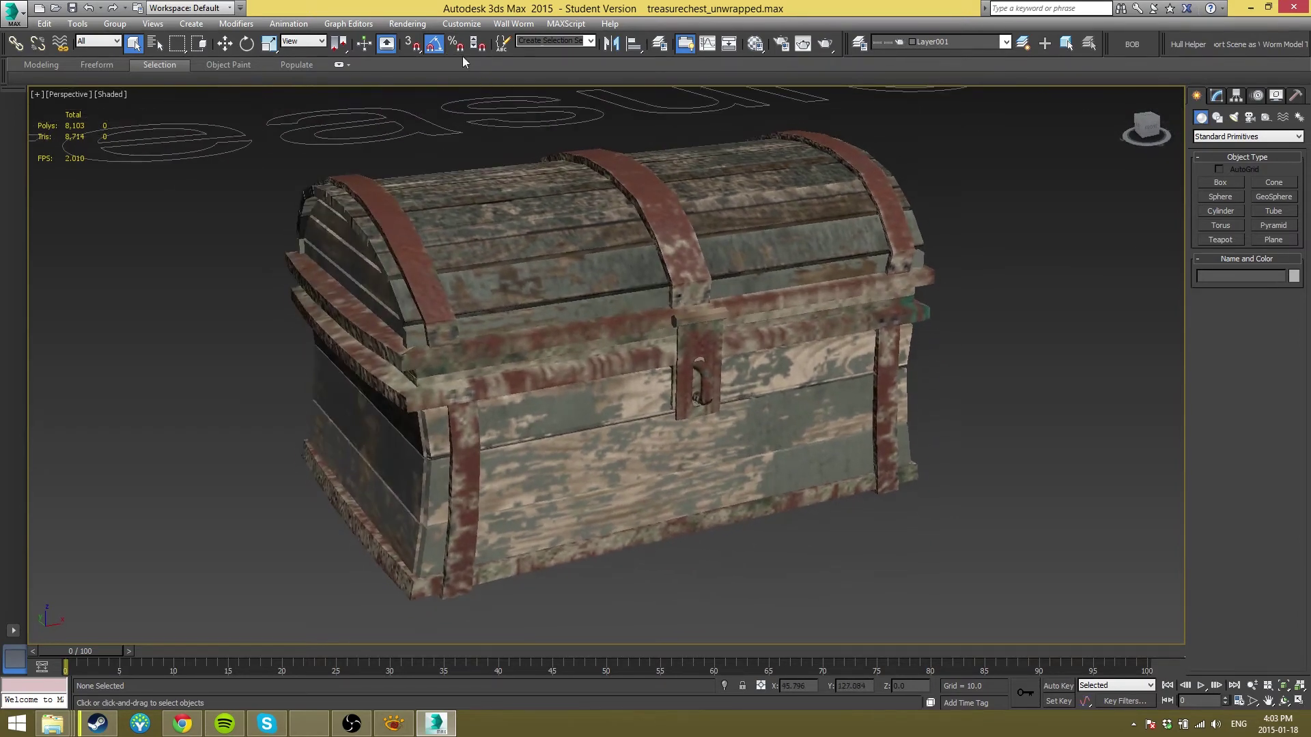
{"action": "left_click", "coordinate": [407, 23]}
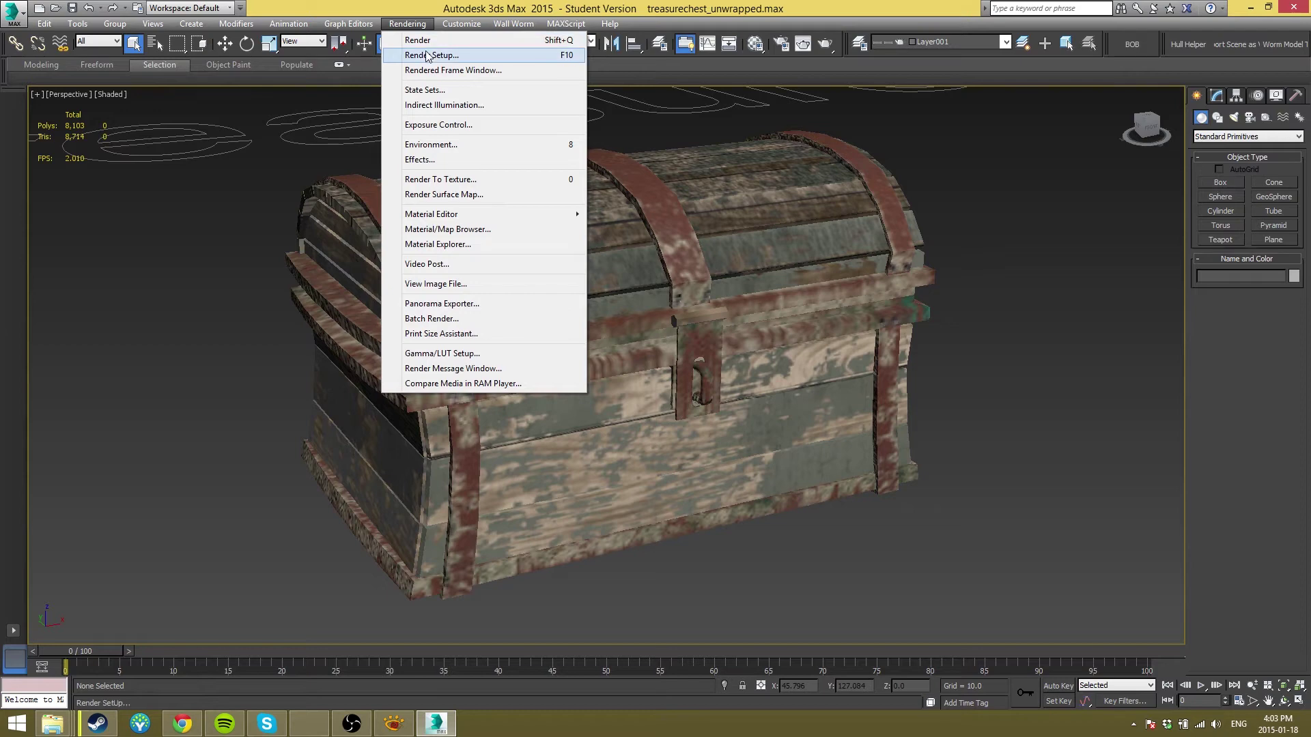
{"action": "left_click", "coordinate": [430, 55]}
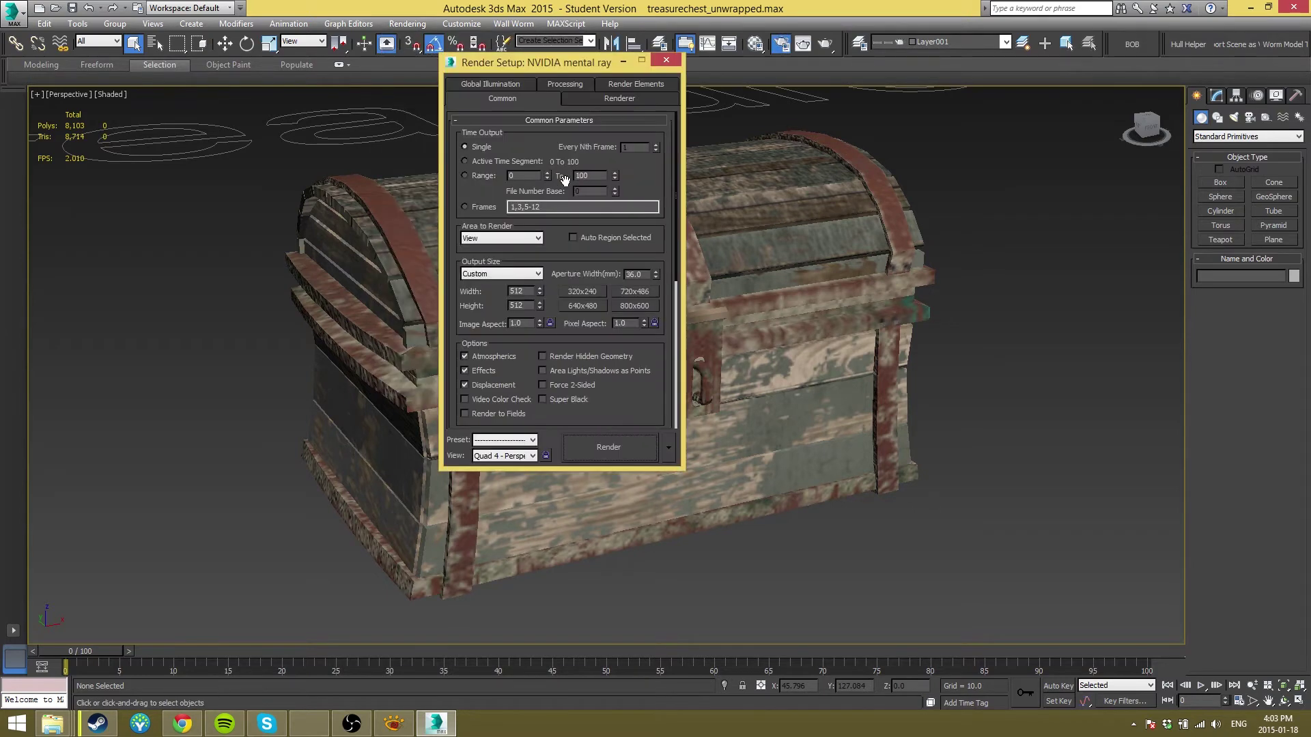
{"action": "double_click", "coordinate": [523, 292]}
{"action": "left_click", "coordinate": [612, 455]}
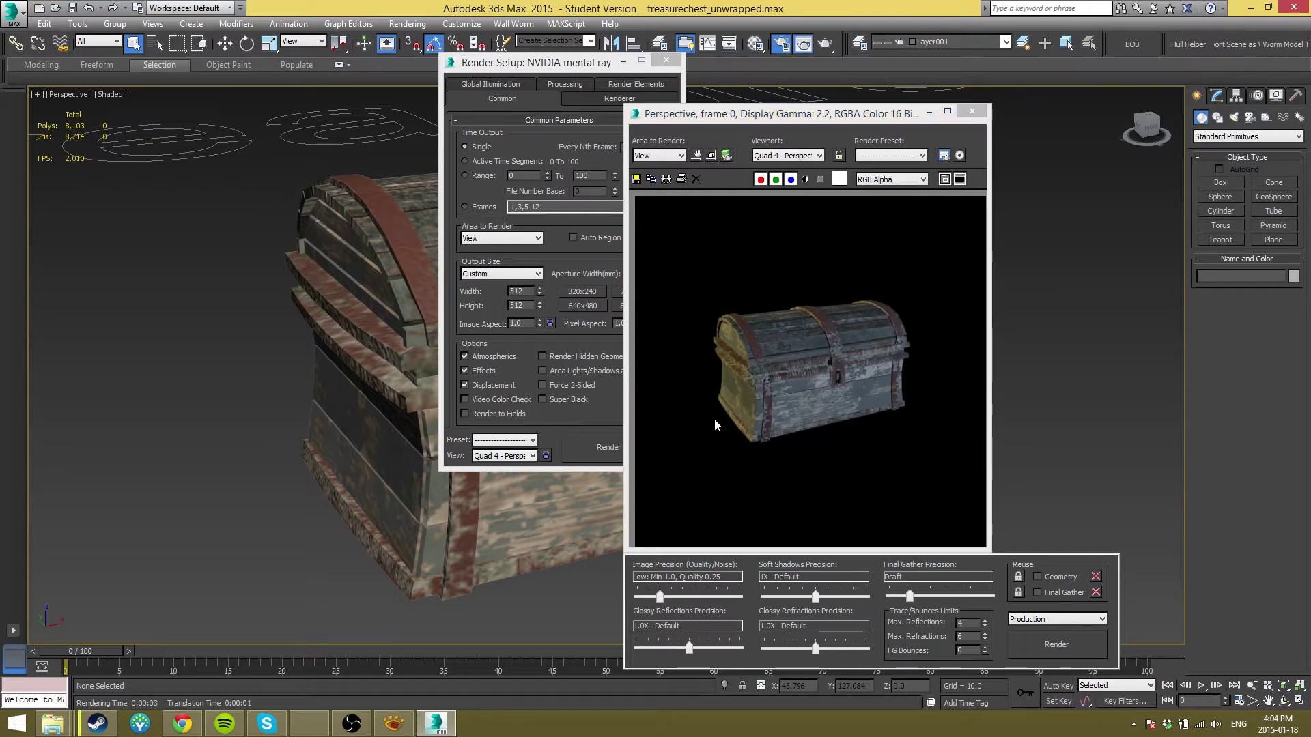
{"action": "left_click", "coordinate": [972, 111]}
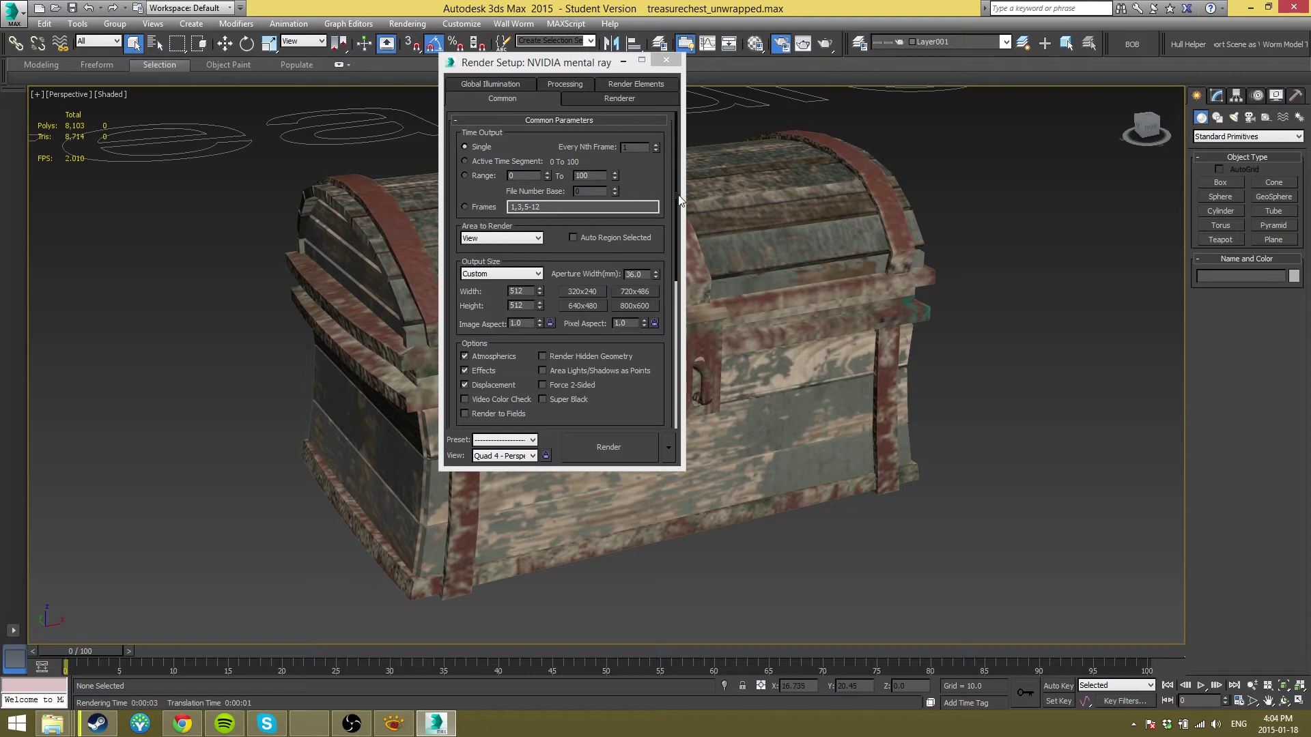
{"action": "scroll", "coordinate": [650, 179], "scroll_direction": "down", "scroll_amount": 8}
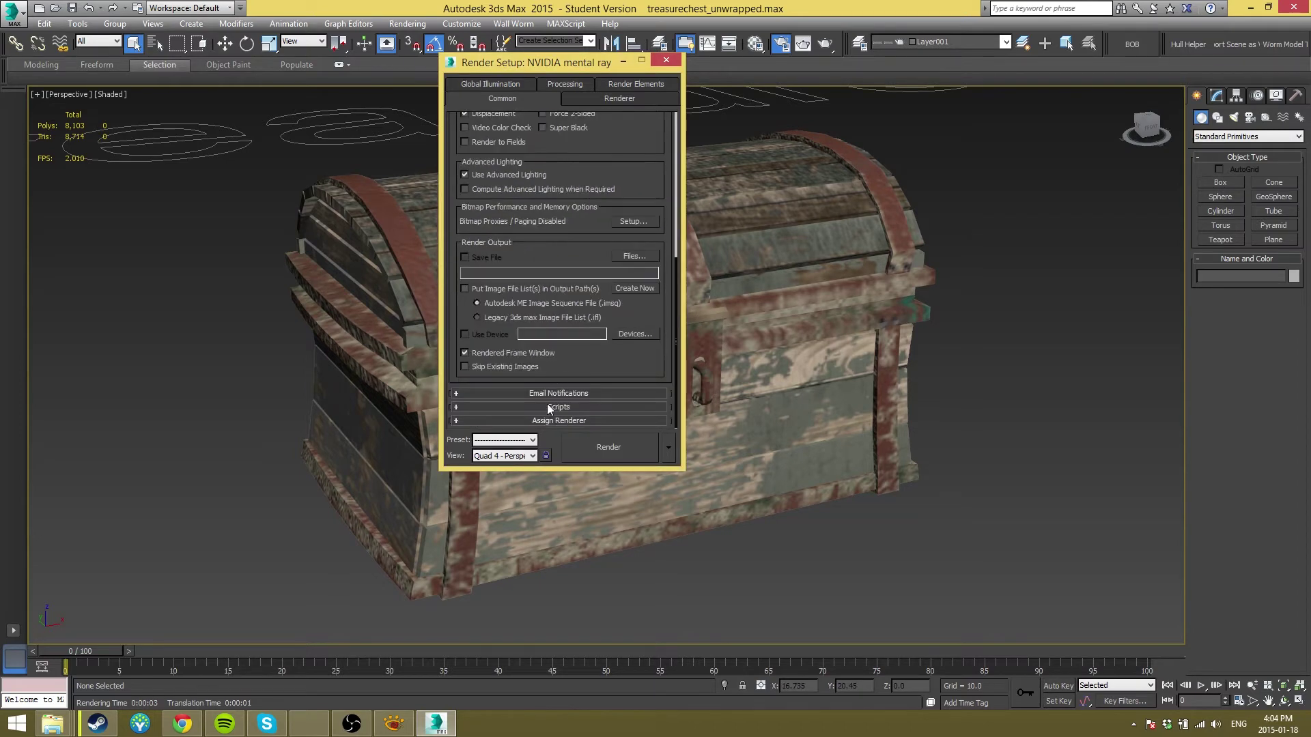
{"action": "left_click", "coordinate": [543, 421]}
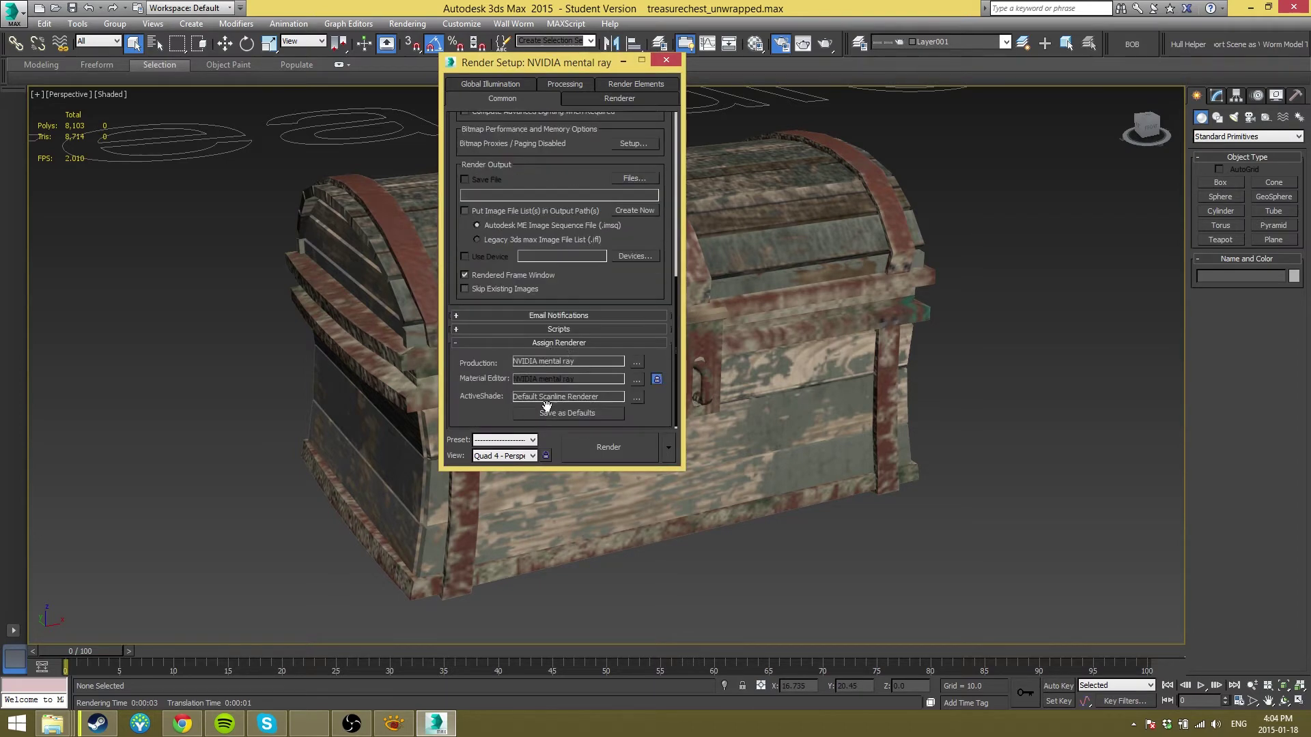
{"action": "left_click", "coordinate": [638, 361]}
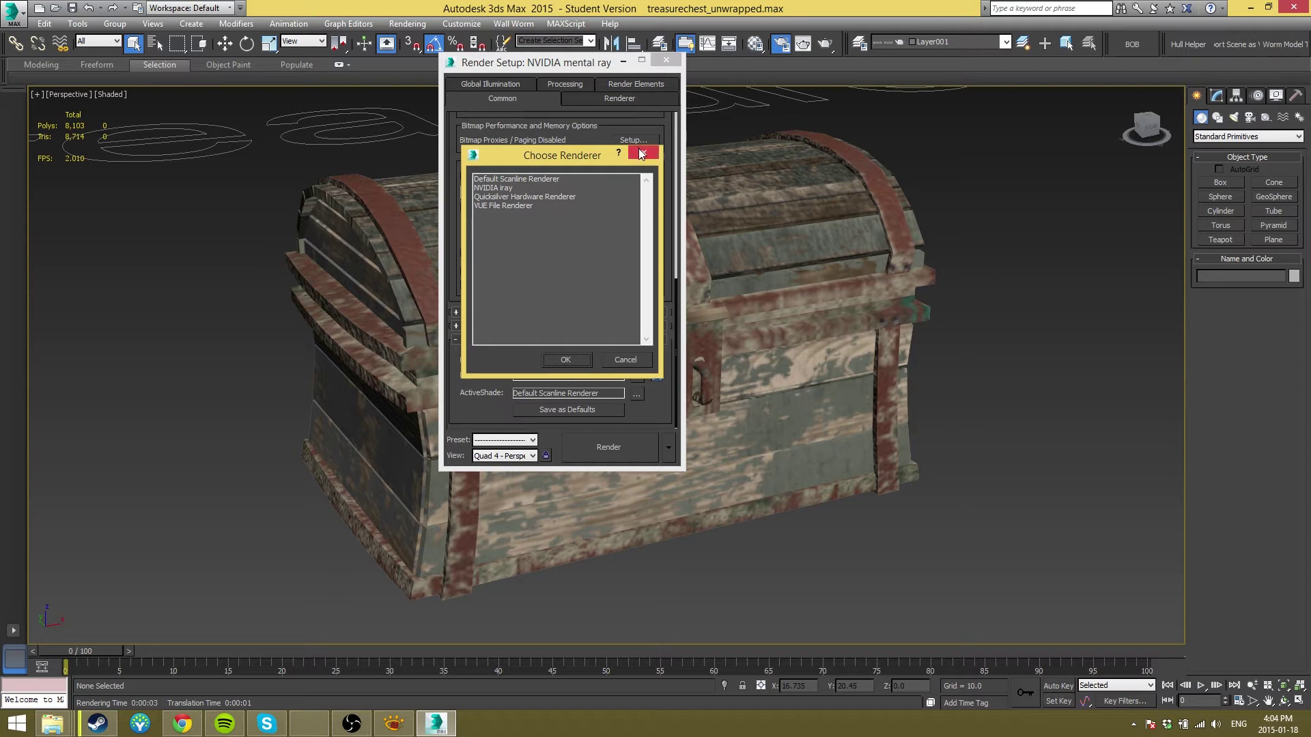
{"action": "left_click", "coordinate": [565, 176]}
{"action": "left_click", "coordinate": [565, 359]}
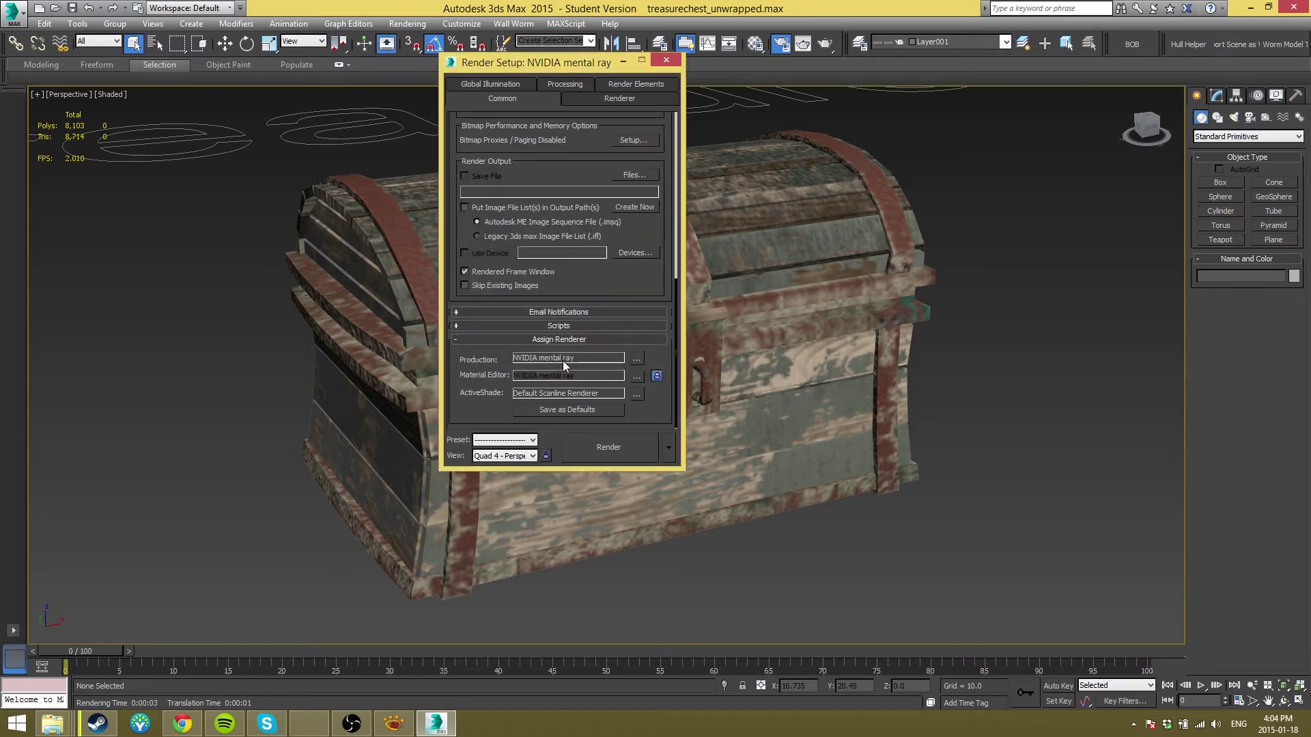
{"action": "left_click", "coordinate": [635, 360]}
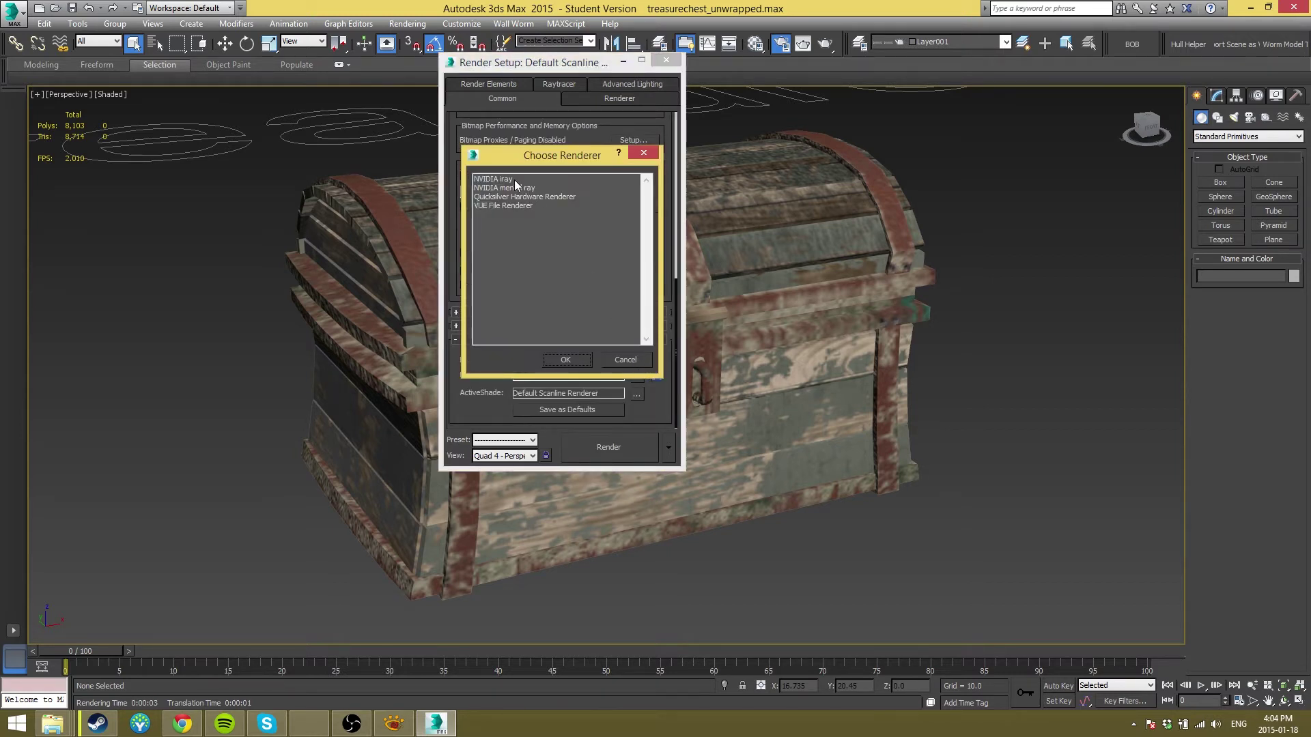
{"action": "left_click", "coordinate": [523, 187]}
{"action": "left_click", "coordinate": [565, 359]}
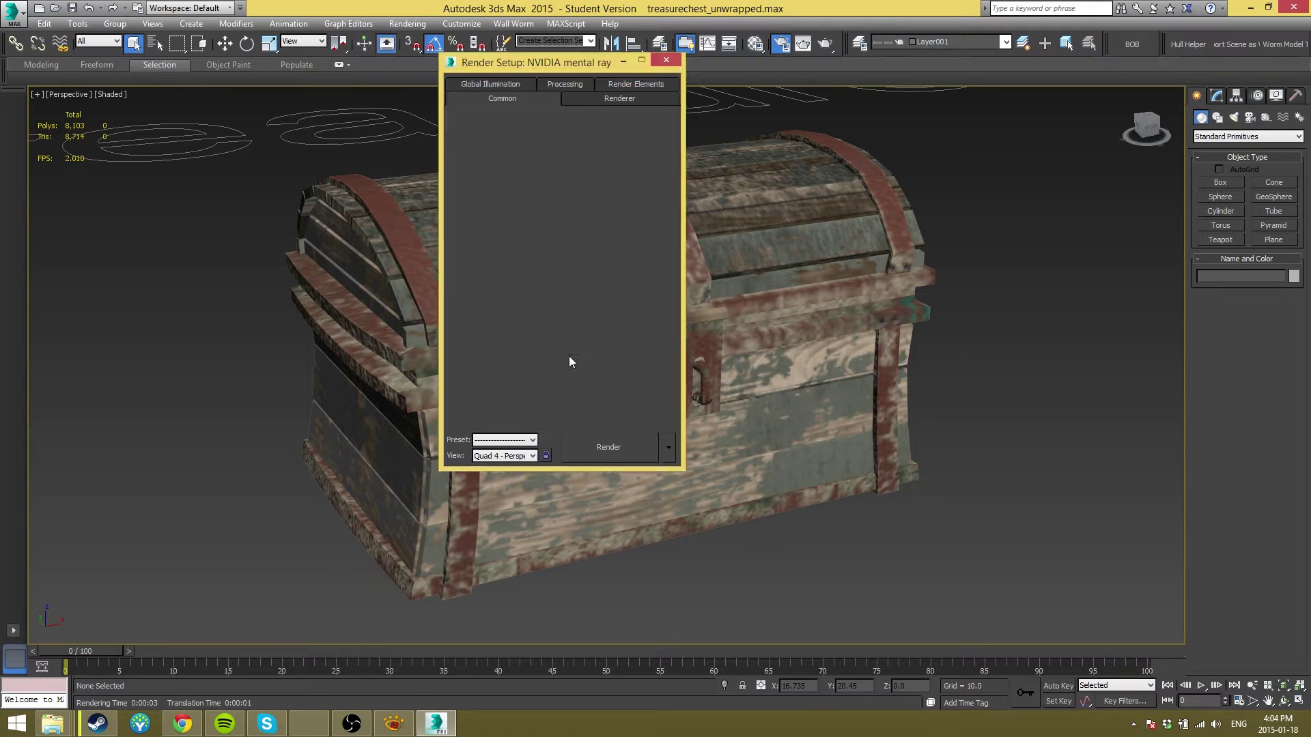
{"action": "scroll", "coordinate": [558, 221], "scroll_direction": "up", "scroll_amount": 5}
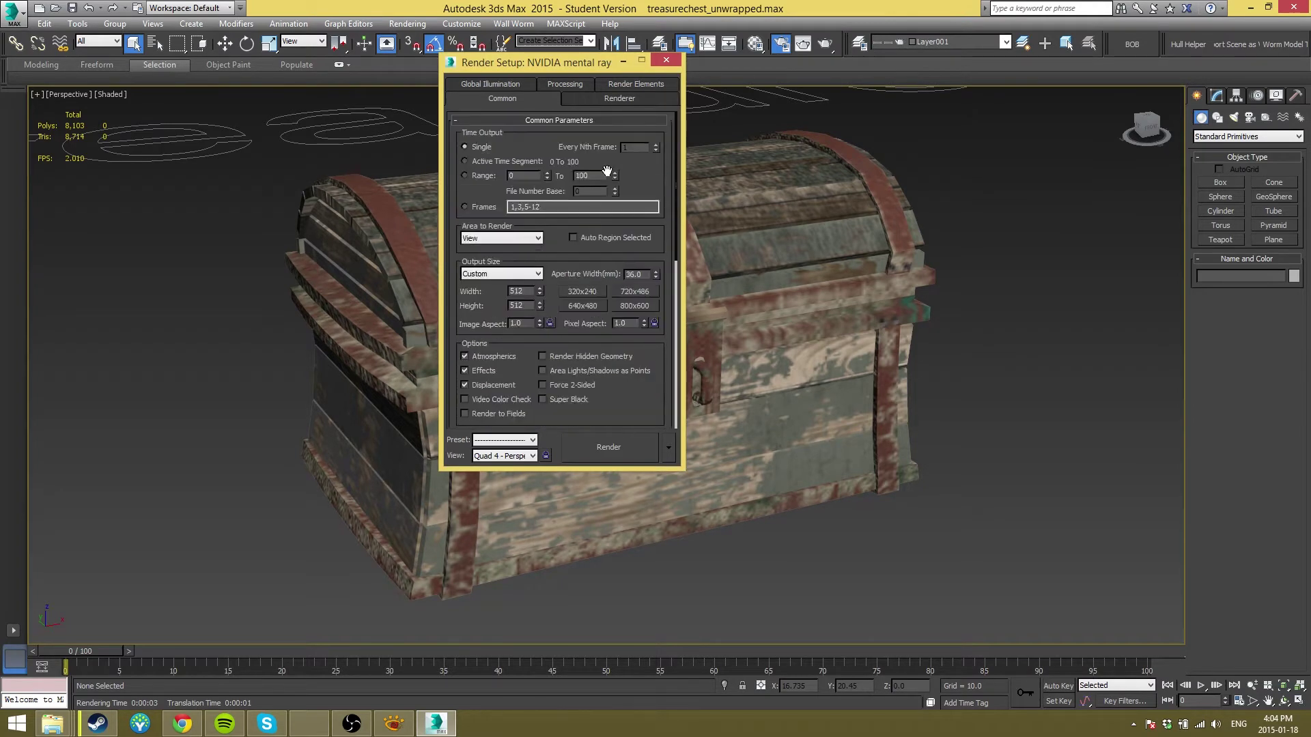
{"action": "left_click", "coordinate": [663, 61]}
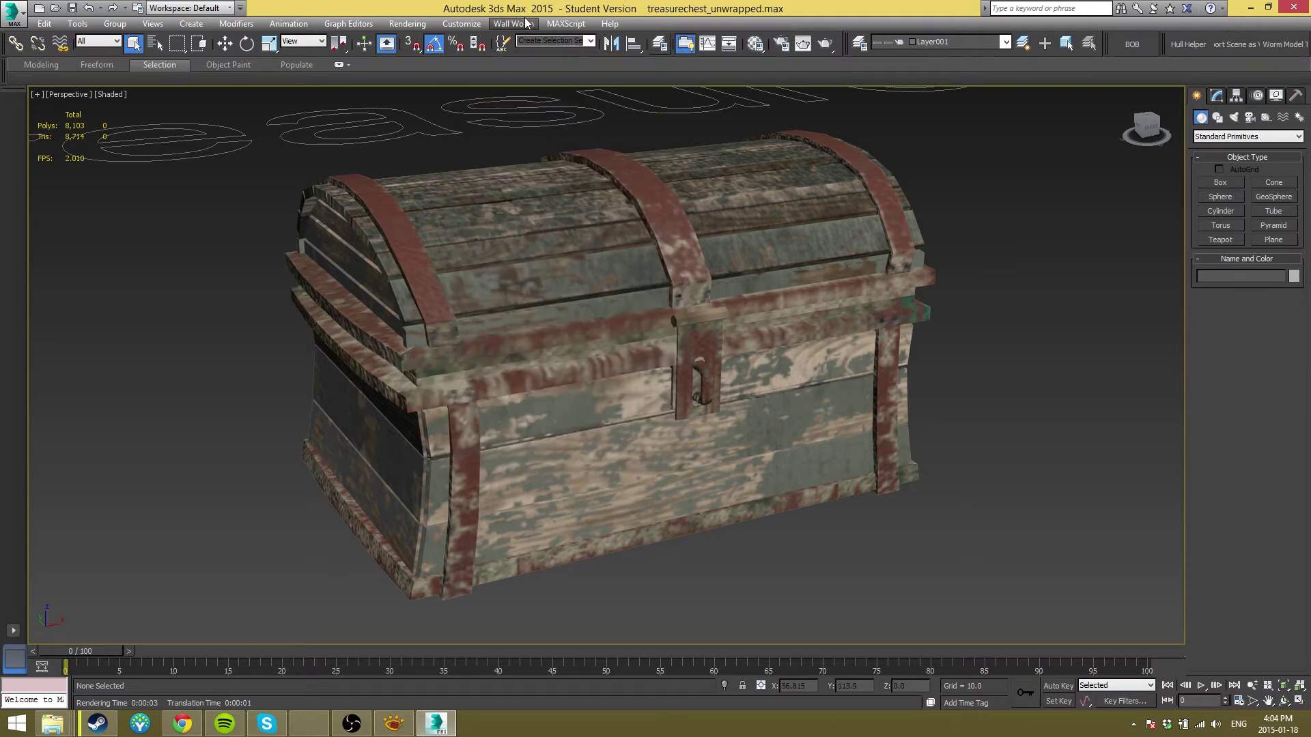
Step: Render the chest view, then cancel saving the image and close the rendered frame window
{"action": "key", "text": "shift+q"}
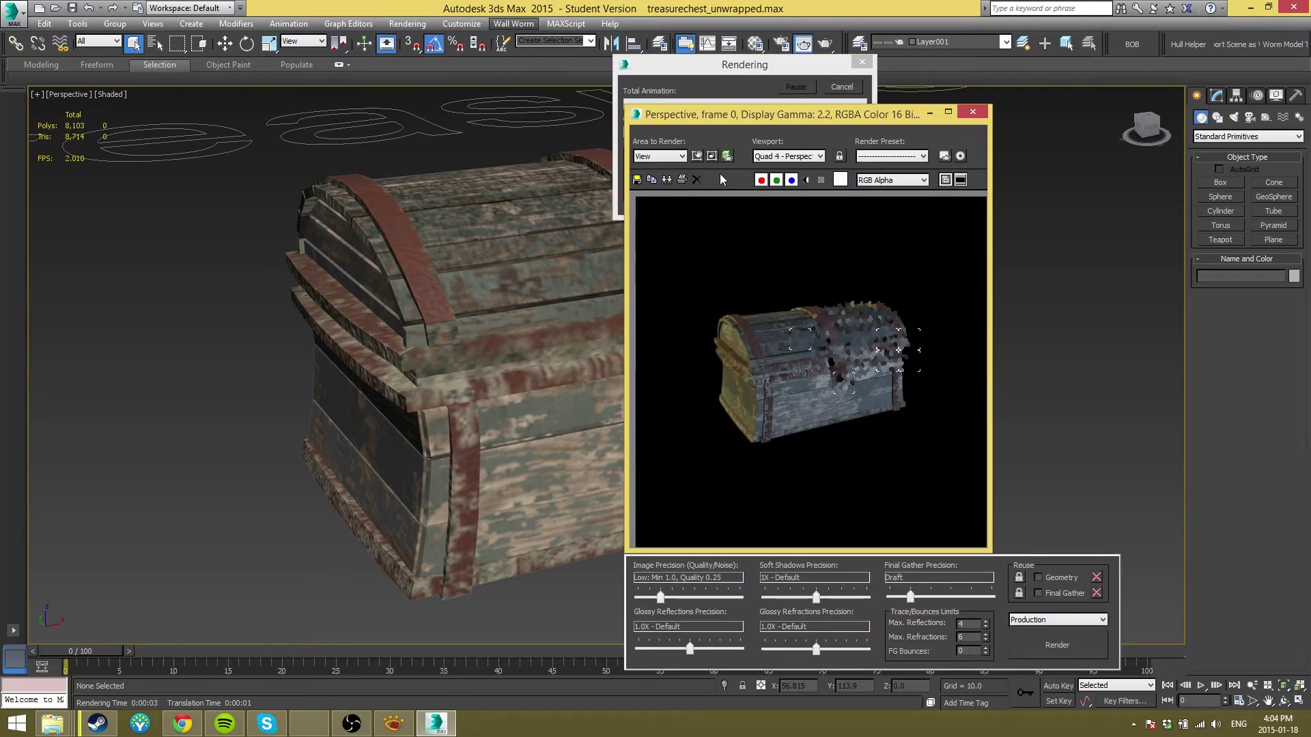
{"action": "left_click", "coordinate": [637, 180]}
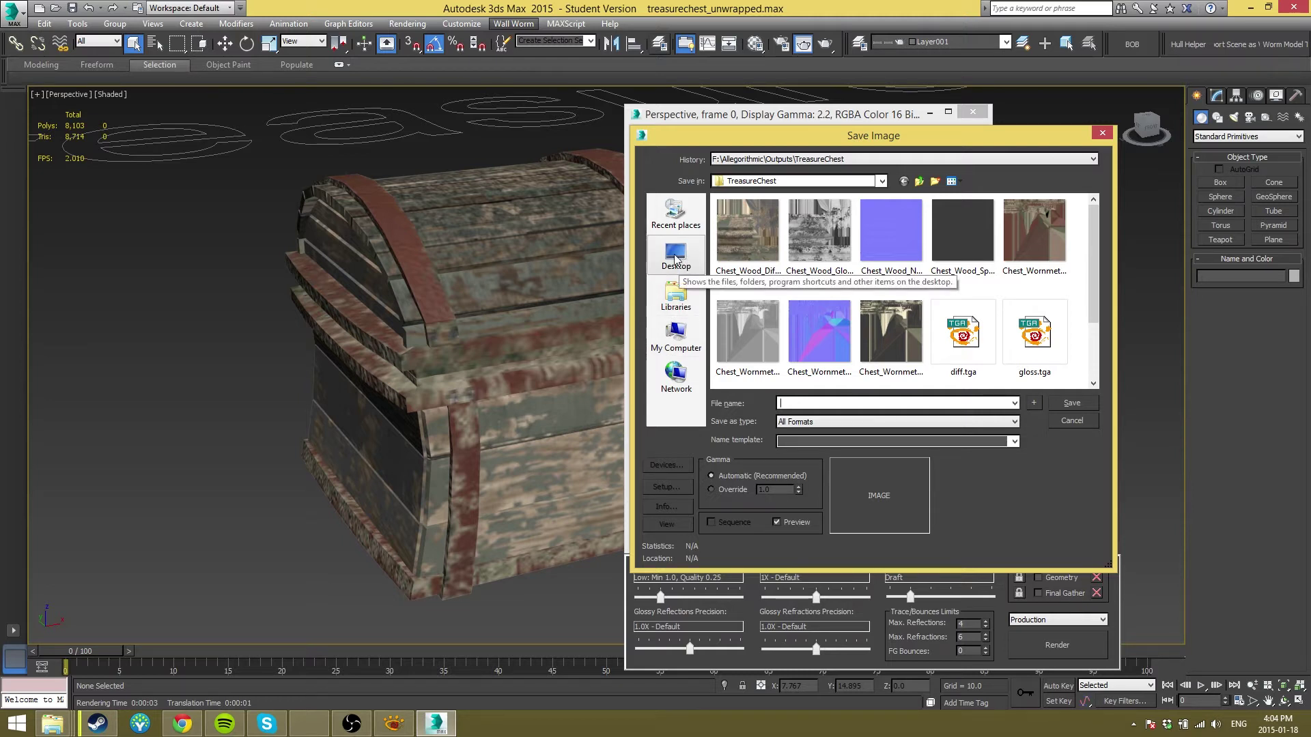
{"action": "left_click", "coordinate": [674, 256]}
{"action": "left_click", "coordinate": [918, 286]}
{"action": "scroll", "coordinate": [919, 307], "scroll_direction": "down", "scroll_amount": 1}
{"action": "scroll", "coordinate": [919, 312], "scroll_direction": "up", "scroll_amount": 1}
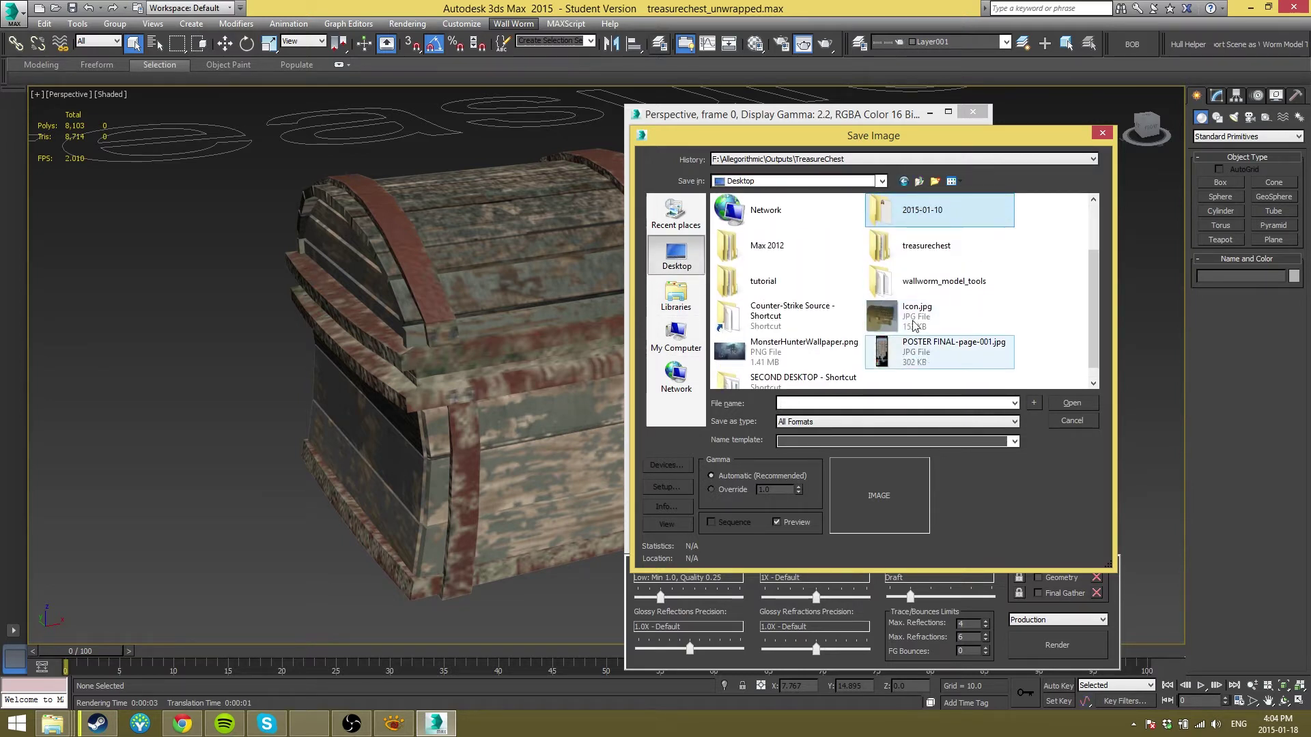
{"action": "left_click", "coordinate": [1075, 421]}
{"action": "left_click", "coordinate": [972, 111]}
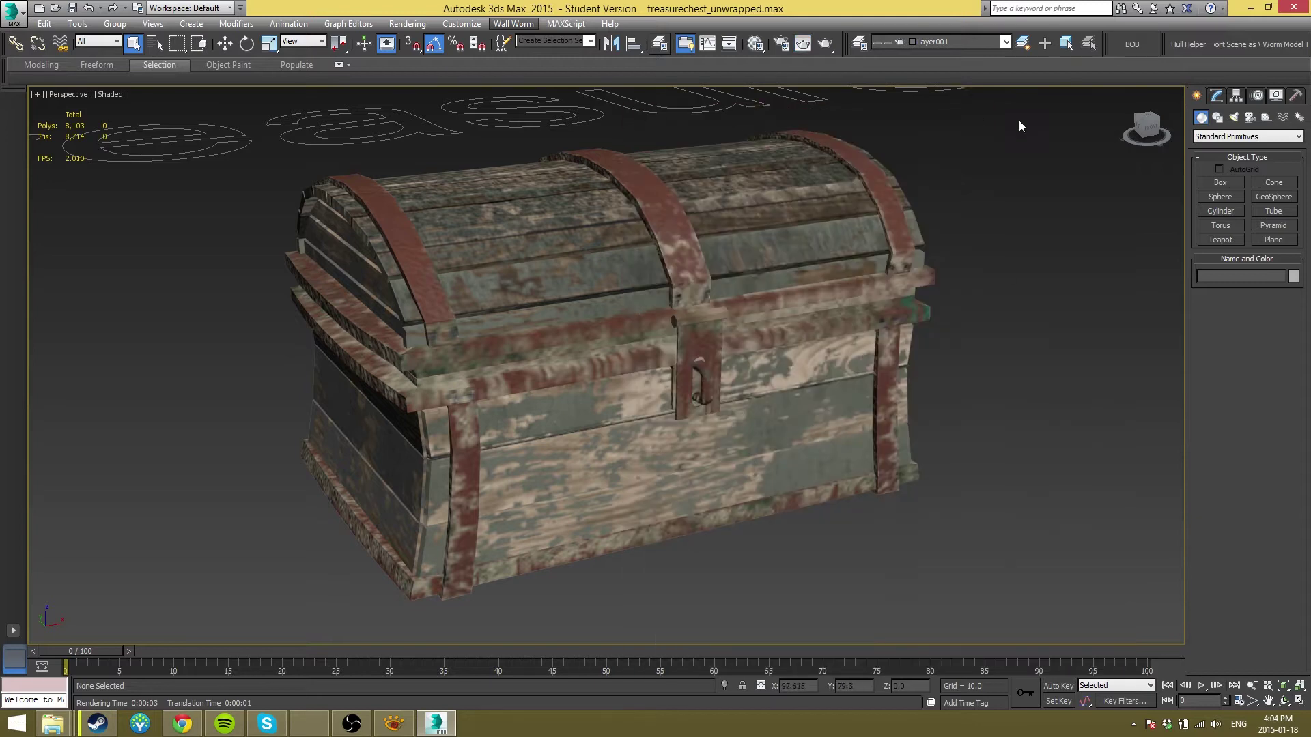
Step: Quit 3ds Max without saving, bring the gmpu 2.2 window into view, and launch gmpu.jar
{"action": "left_click", "coordinate": [1295, 6]}
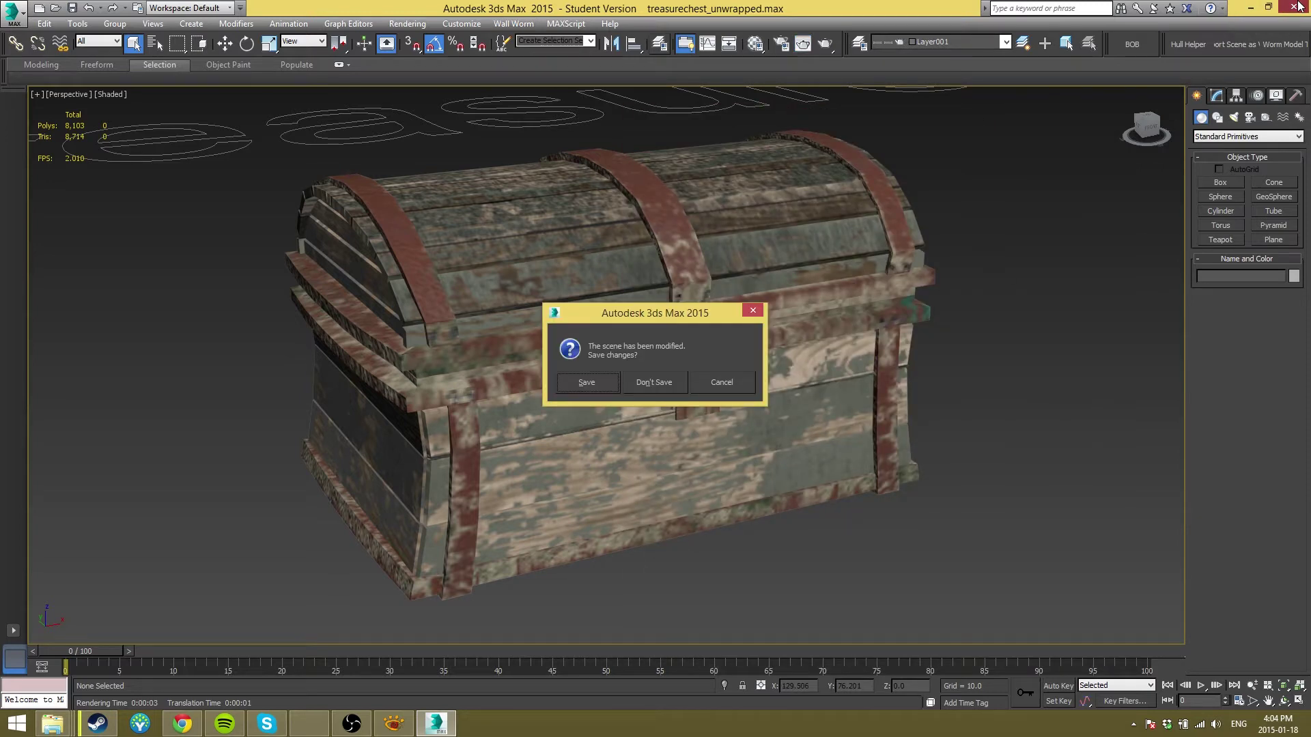
{"action": "left_click", "coordinate": [661, 379]}
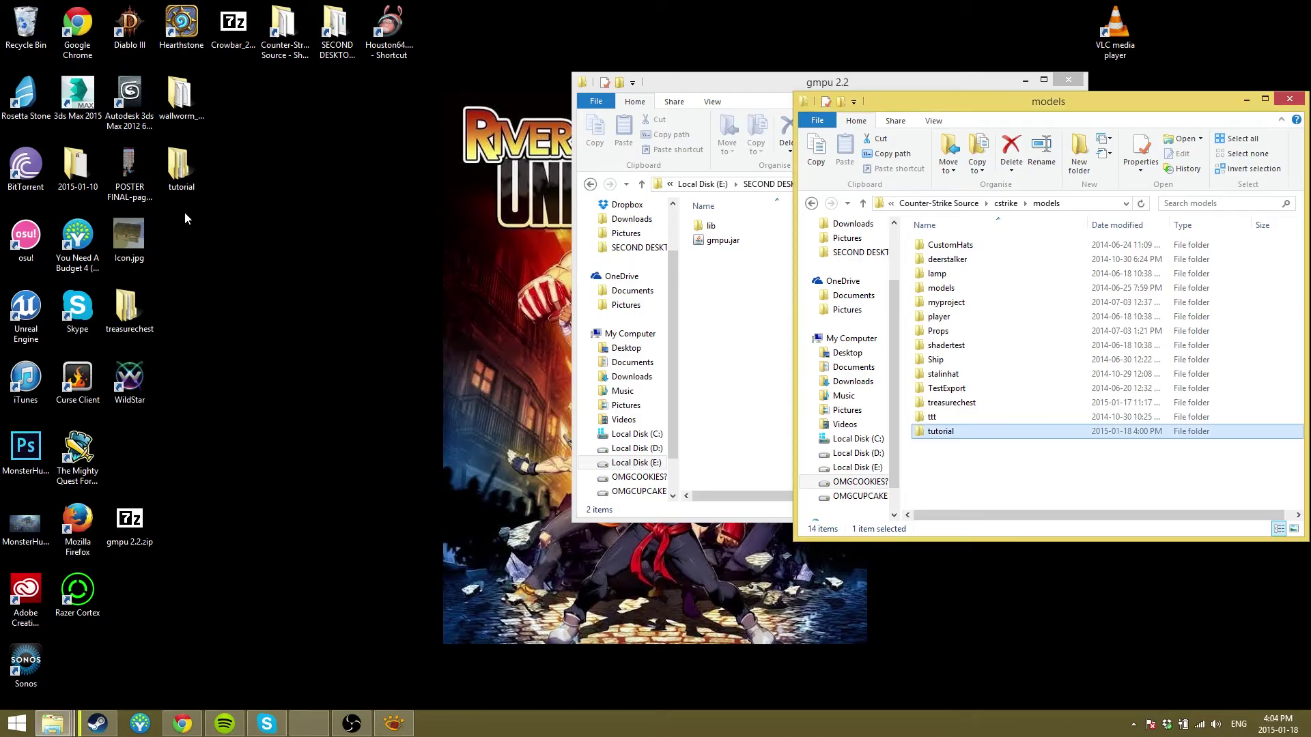
{"action": "left_click_drag", "start_coordinate": [771, 82], "coordinate": [455, 106]}
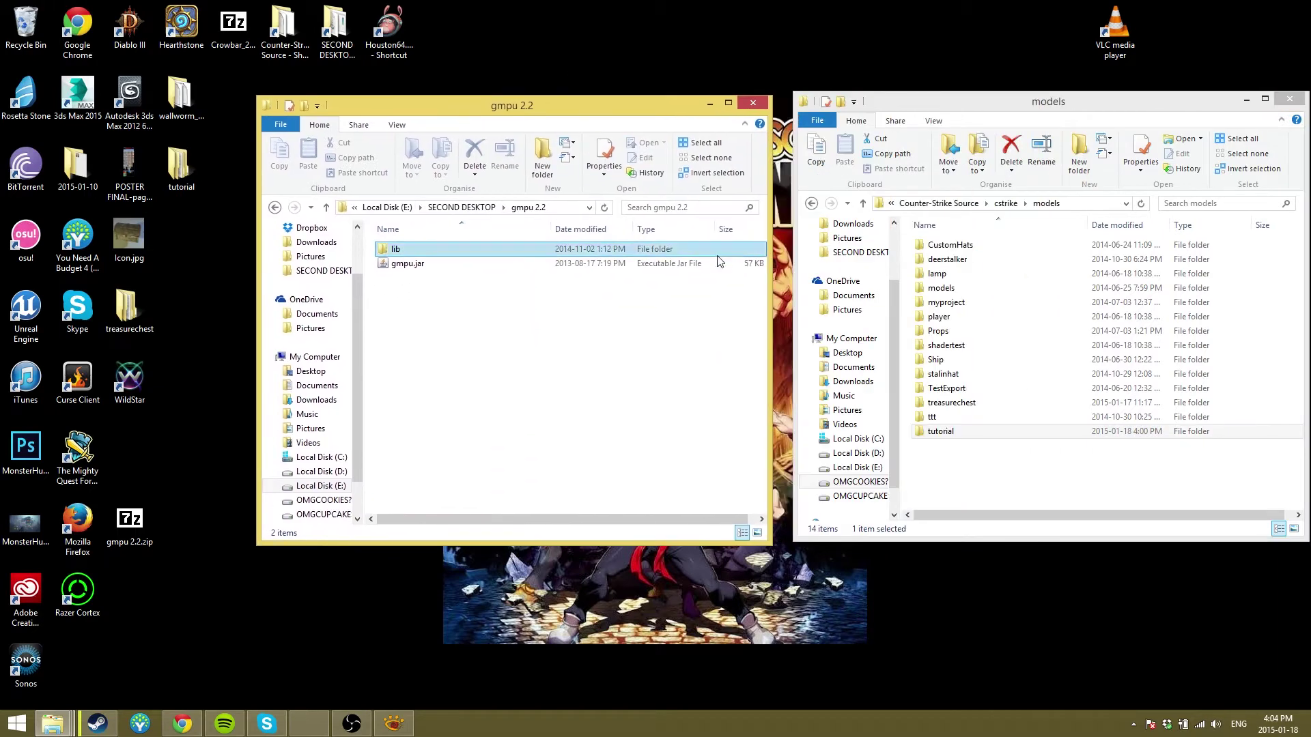
{"action": "left_click", "coordinate": [410, 266]}
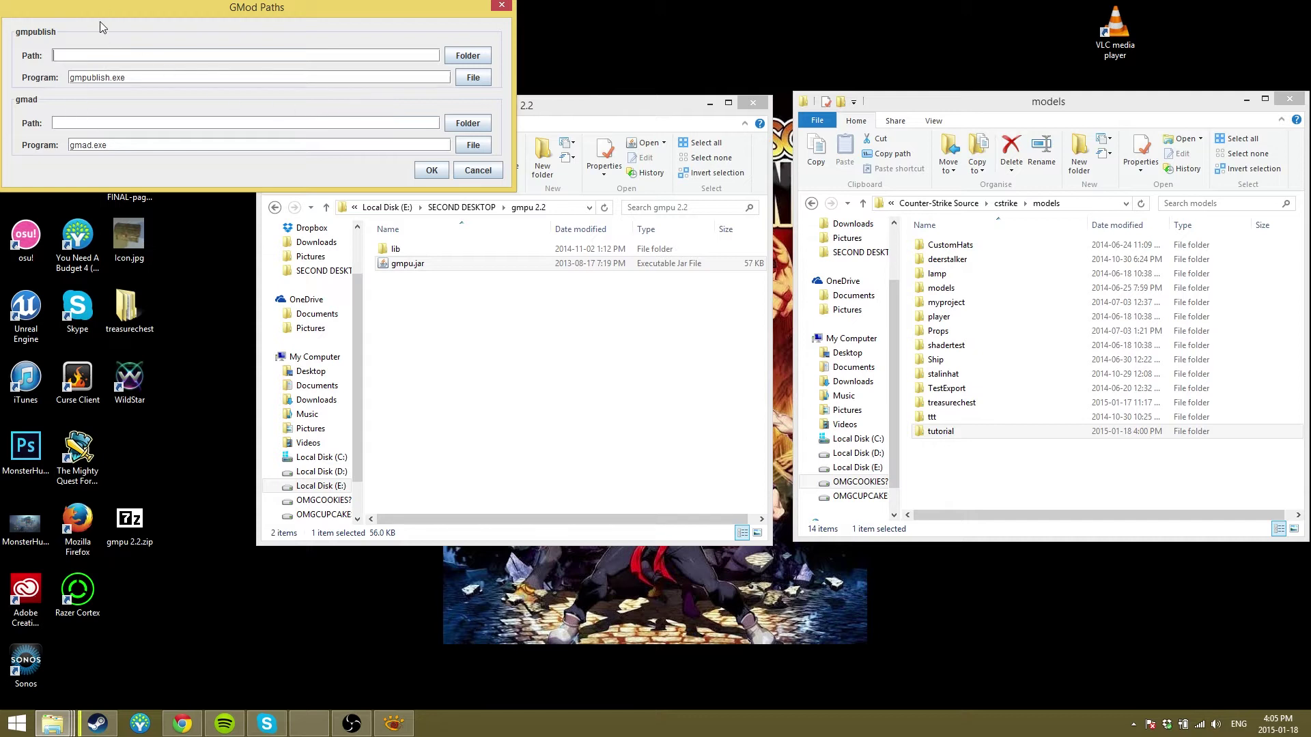
Step: Set the gmpublish folder to F:\Steam\SteamApps\common\GarrysMod\bin
{"action": "triple_click", "coordinate": [119, 77]}
{"action": "left_click", "coordinate": [475, 59]}
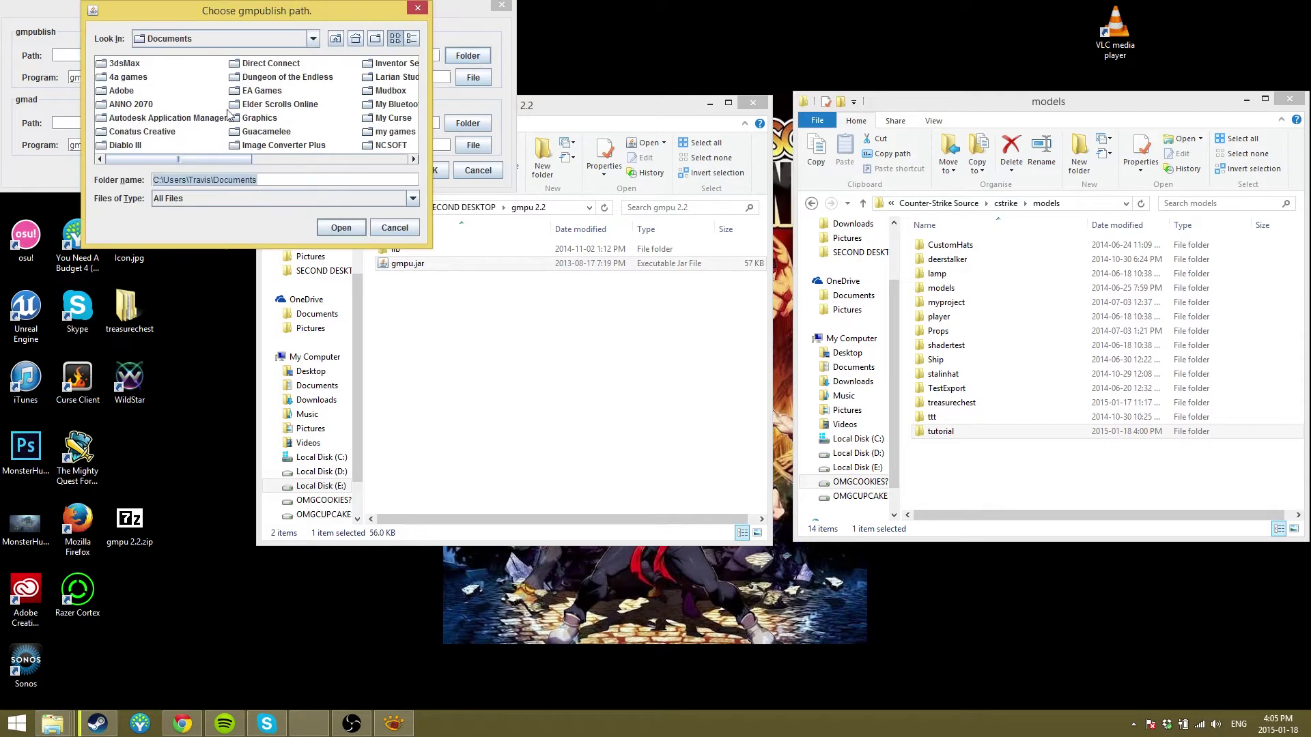
{"action": "left_click", "coordinate": [356, 41]}
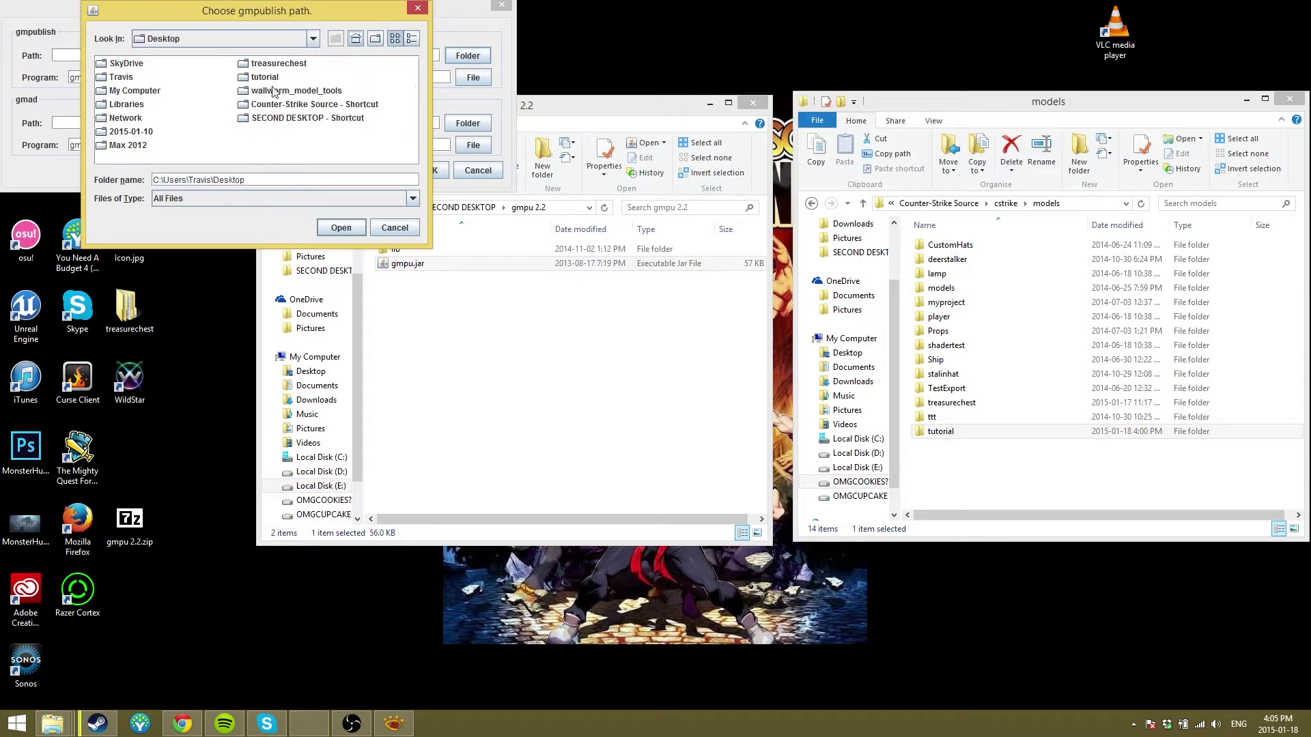
{"action": "double_click", "coordinate": [132, 90]}
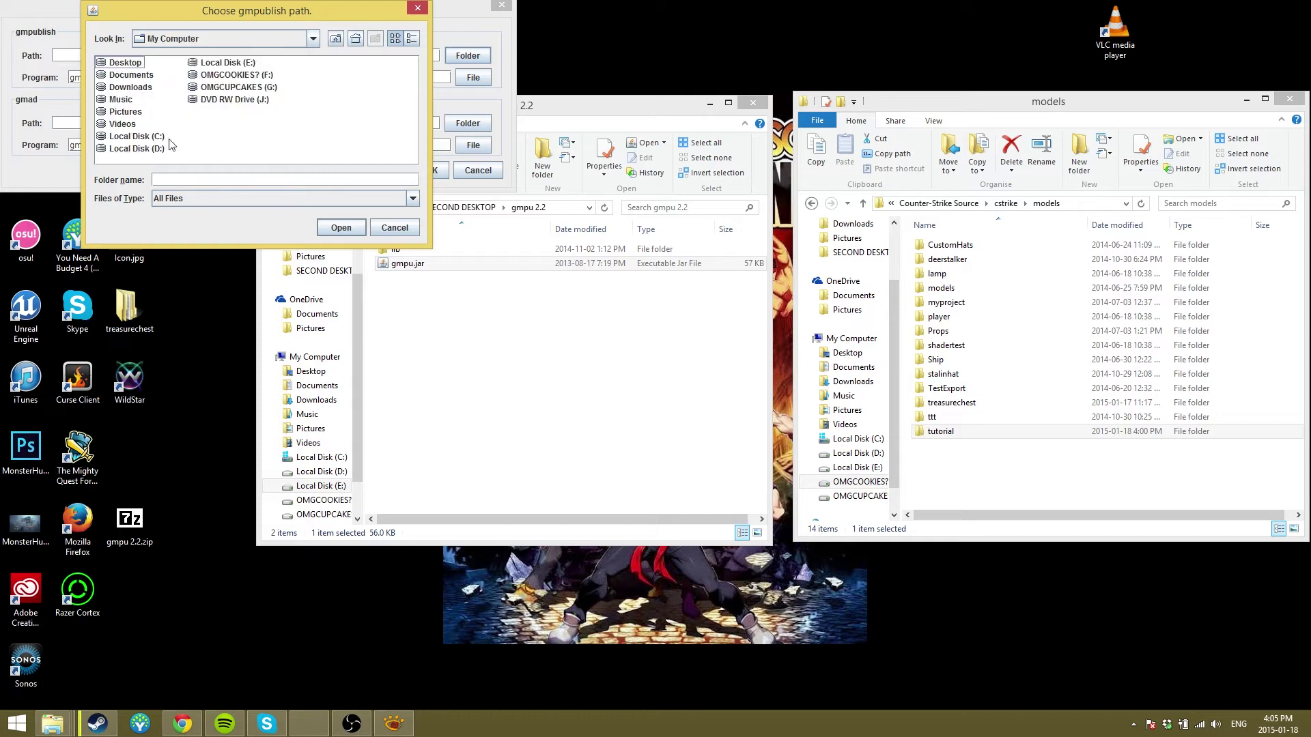
{"action": "double_click", "coordinate": [243, 77]}
{"action": "left_click", "coordinate": [353, 81]}
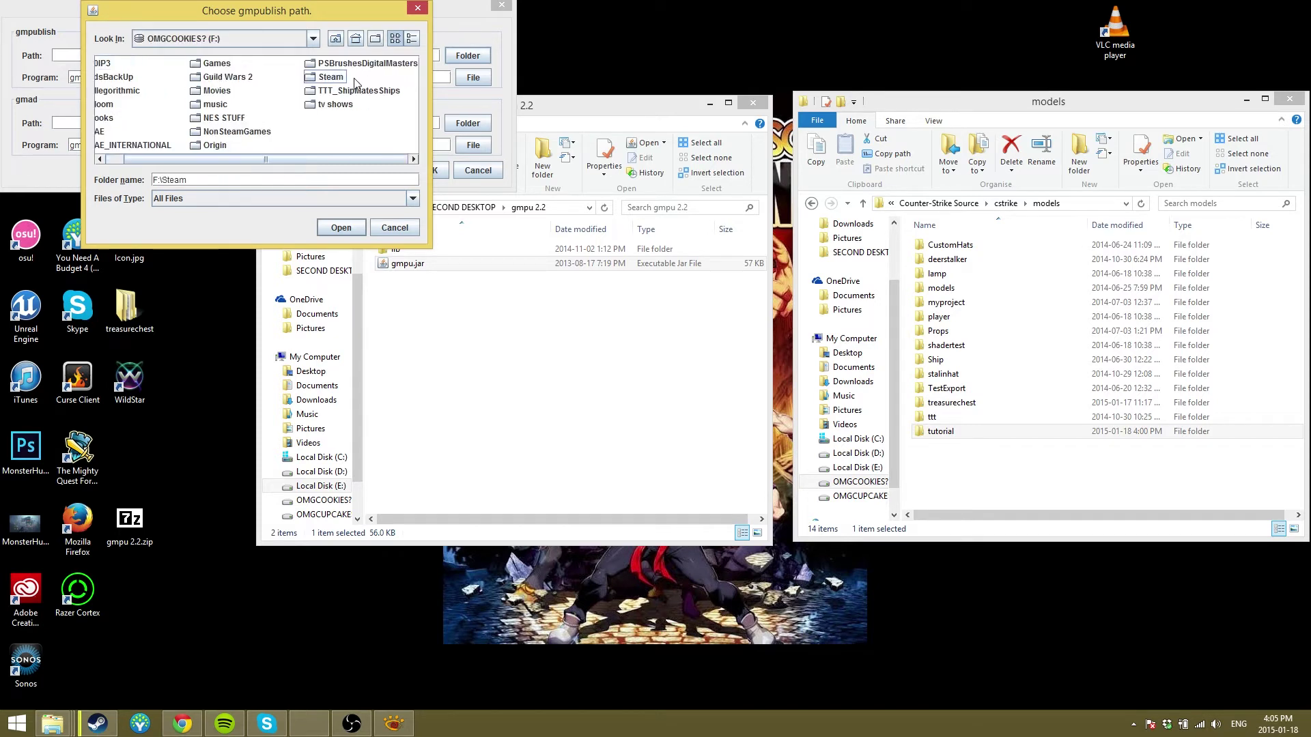
{"action": "double_click", "coordinate": [334, 78]}
{"action": "double_click", "coordinate": [137, 64]}
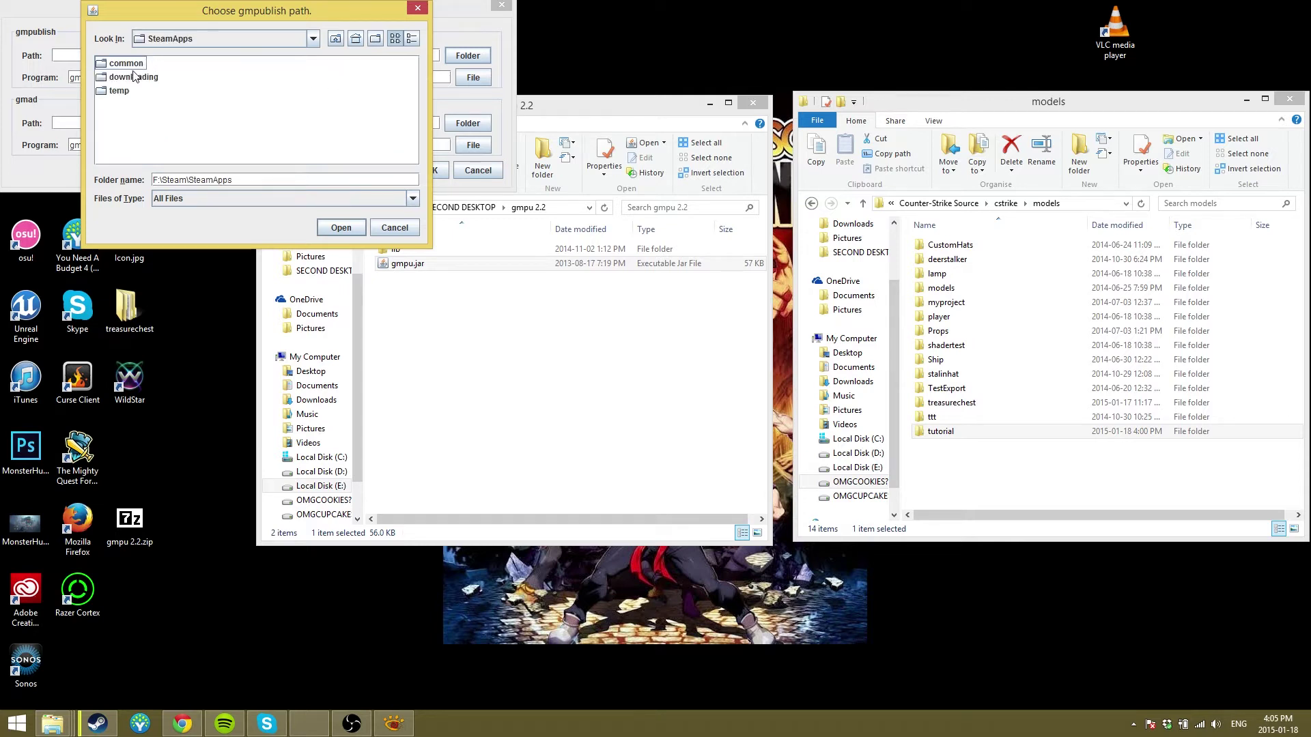
{"action": "double_click", "coordinate": [126, 63]}
{"action": "key", "text": "g"}
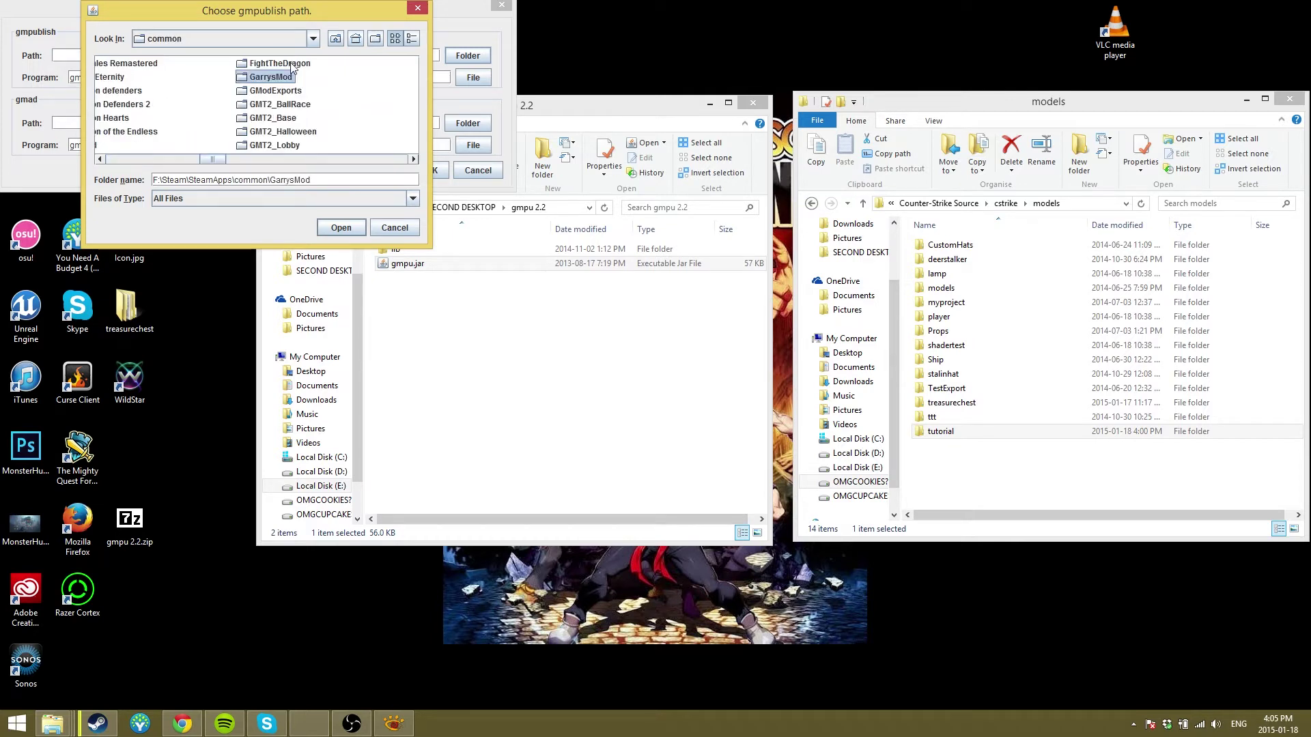
{"action": "double_click", "coordinate": [274, 78]}
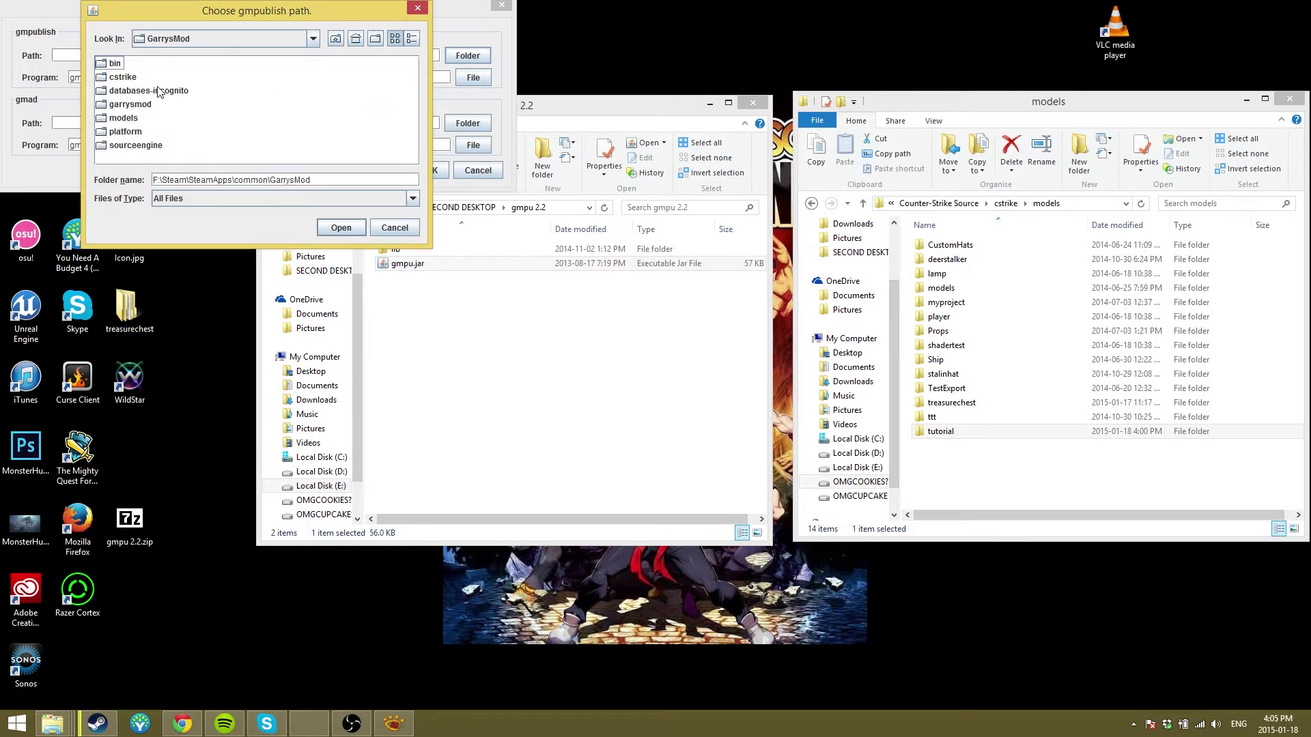
{"action": "double_click", "coordinate": [115, 63]}
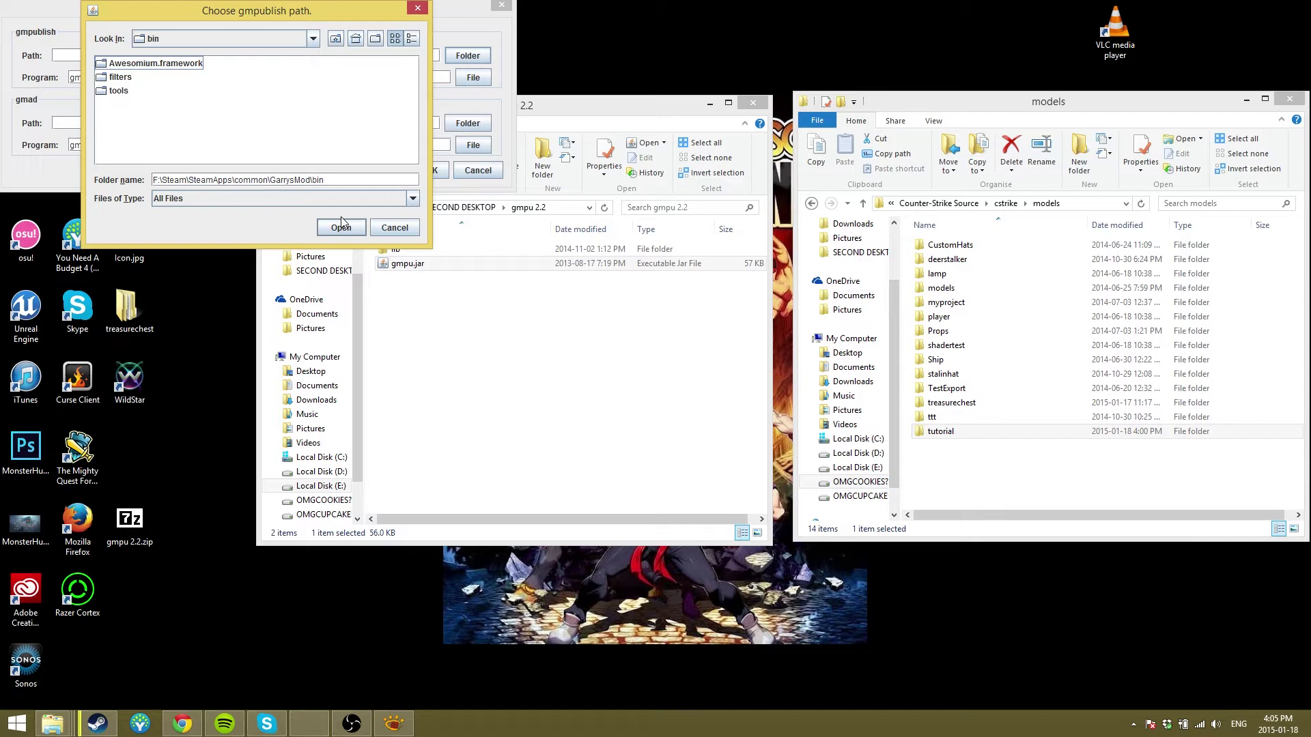
{"action": "left_click", "coordinate": [342, 224]}
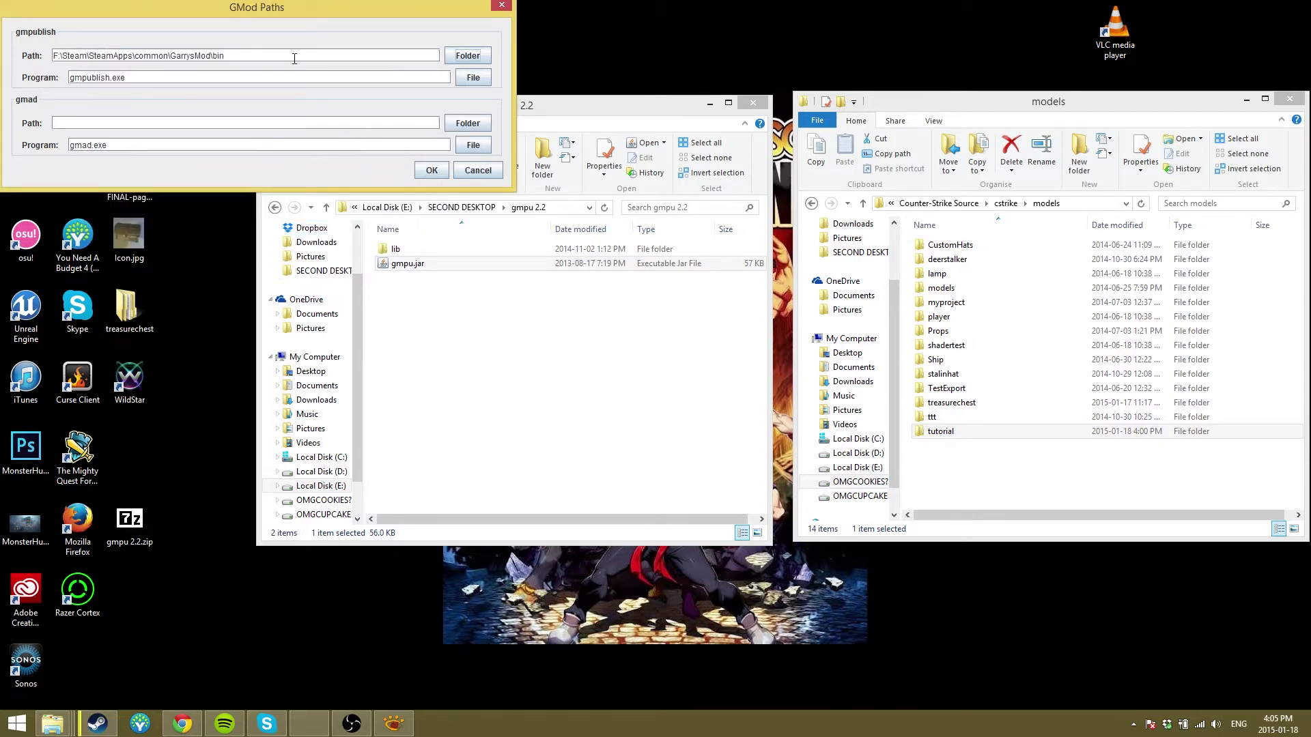
Step: Paste the same bin path into gmad Path and confirm the paths with OK
{"action": "left_click", "coordinate": [232, 123]}
{"action": "type", "text": "F:\\Steam\\SteamApps\\common\\GarrysMod\\bin"}
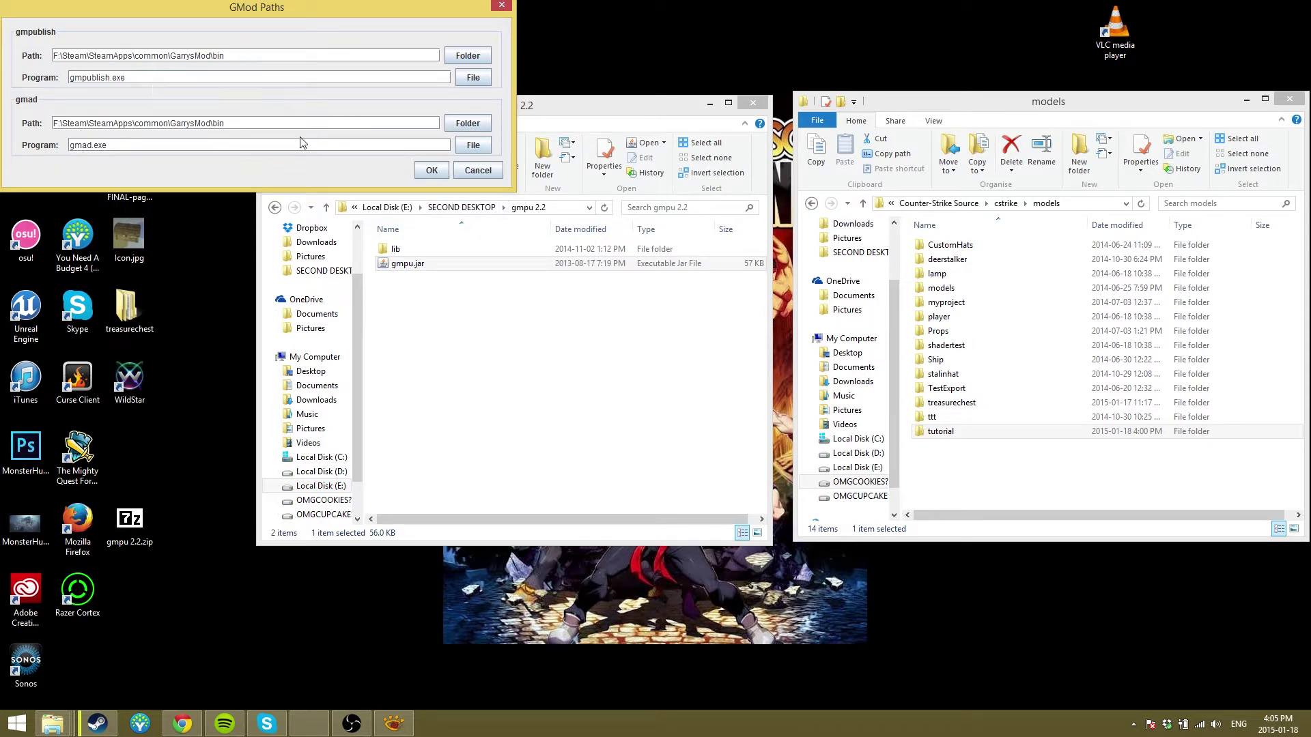
{"action": "left_click", "coordinate": [431, 172]}
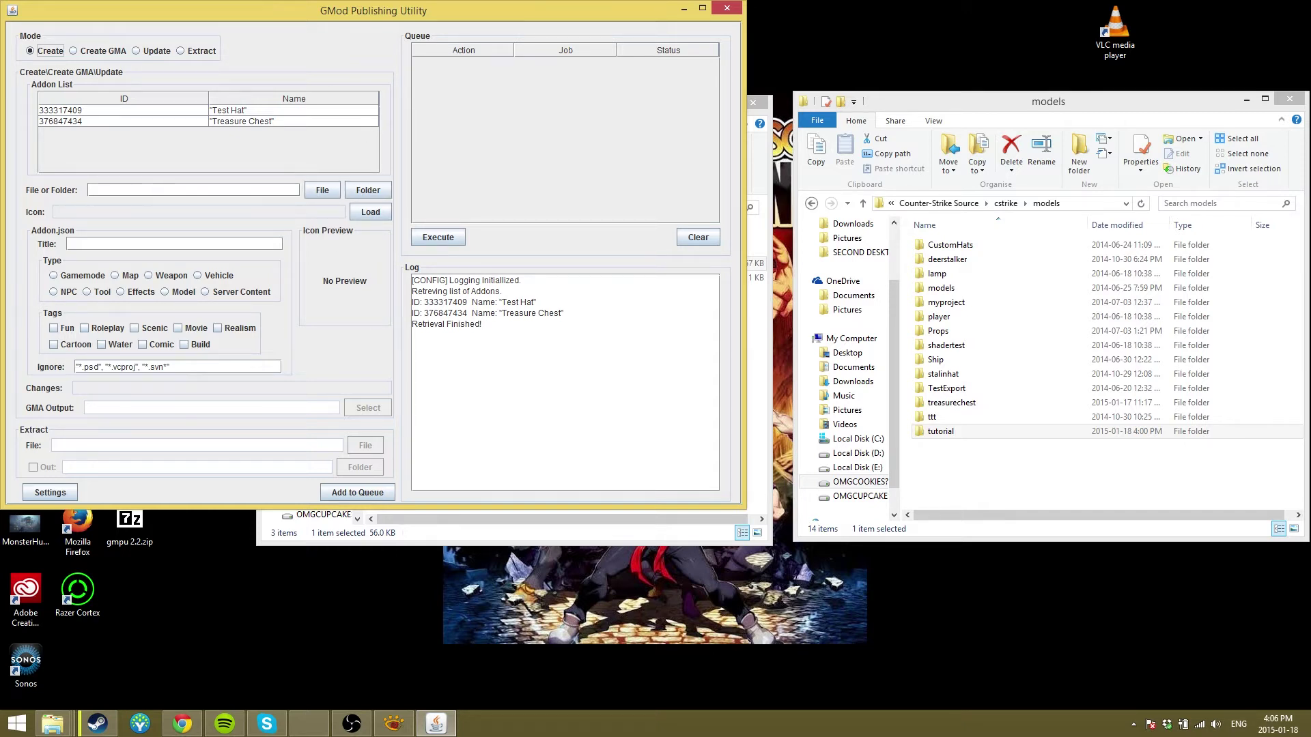
Step: Set the addon's source folder to the Desktop tutorial folder
{"action": "left_click_drag", "start_coordinate": [343, 17], "coordinate": [711, 116]}
{"action": "double_click", "coordinate": [183, 167]}
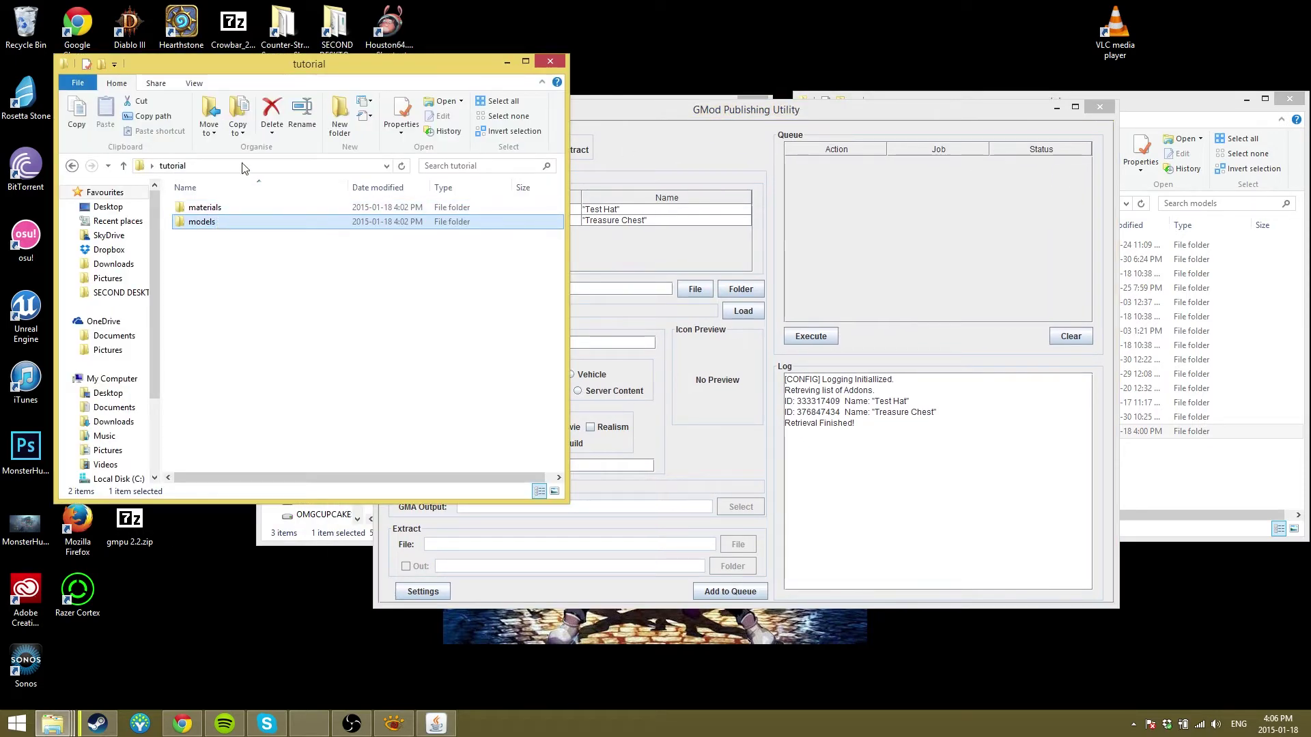
{"action": "left_click", "coordinate": [551, 62]}
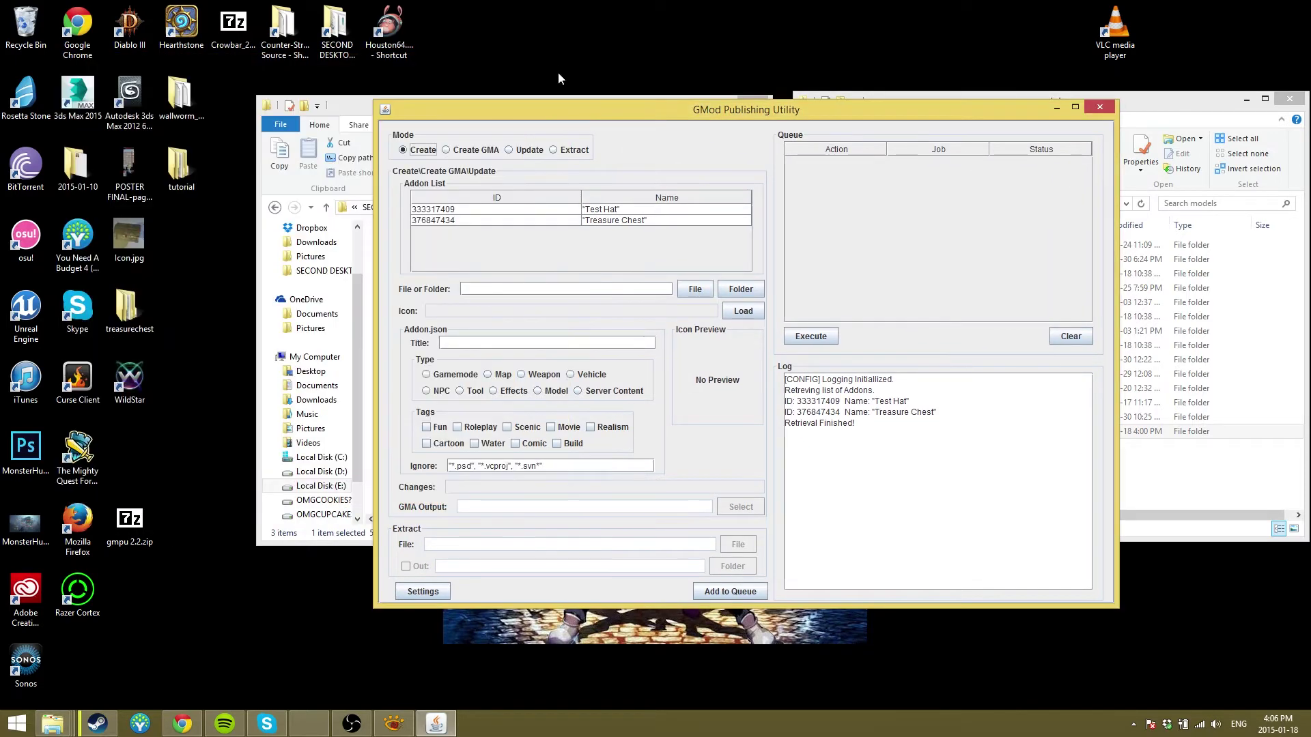
{"action": "left_click", "coordinate": [741, 290]}
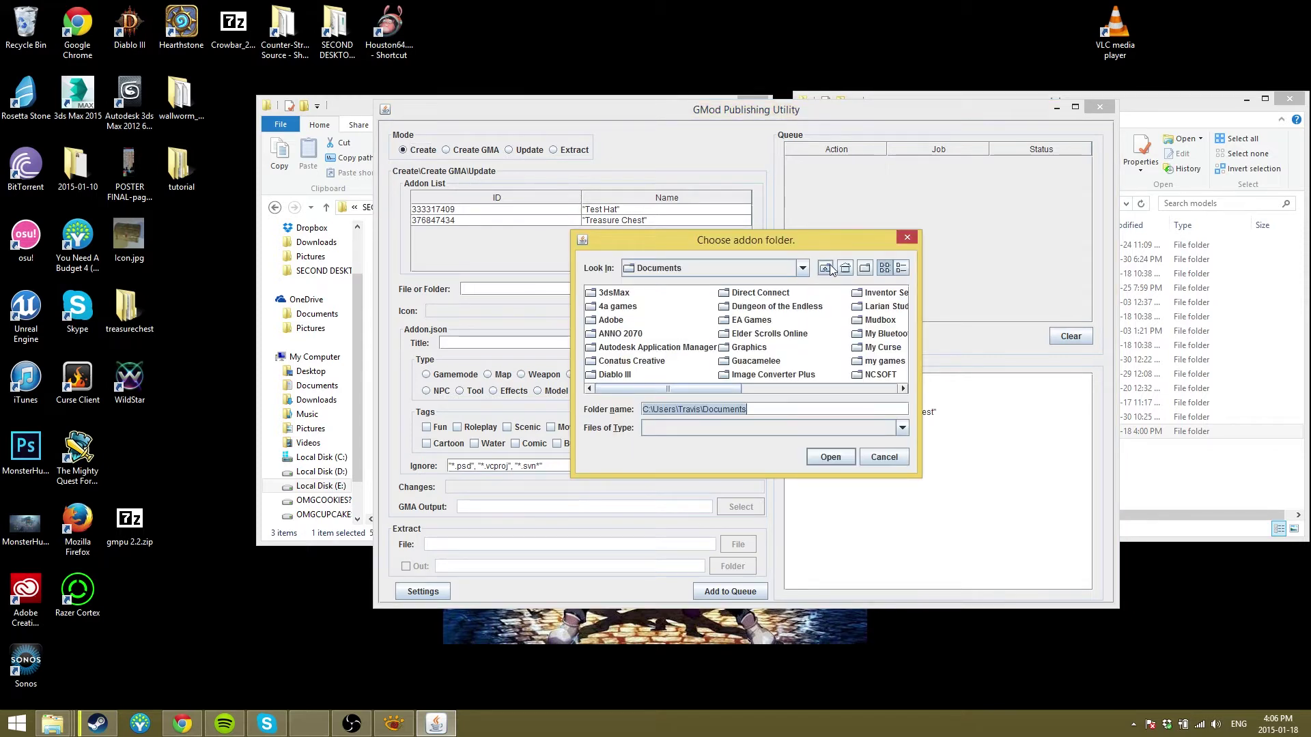
{"action": "left_click", "coordinate": [844, 268]}
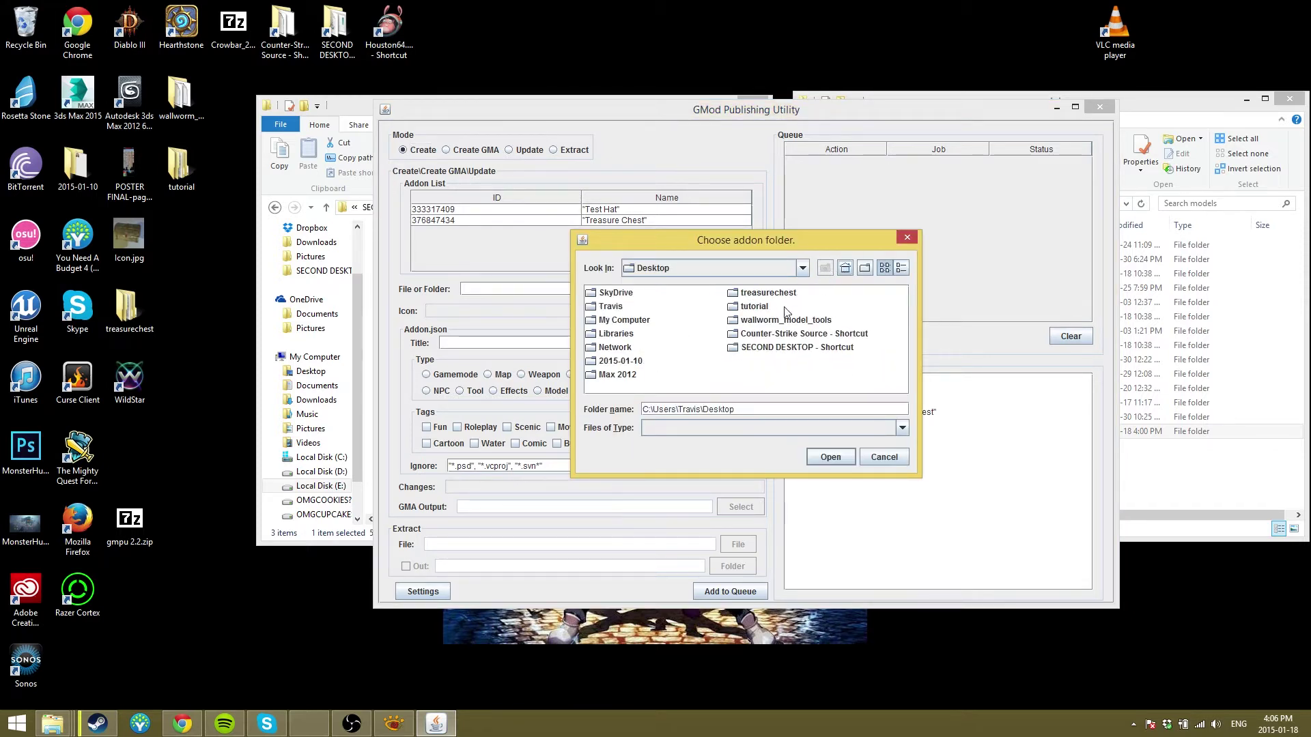
{"action": "double_click", "coordinate": [770, 309]}
{"action": "left_click", "coordinate": [830, 458]}
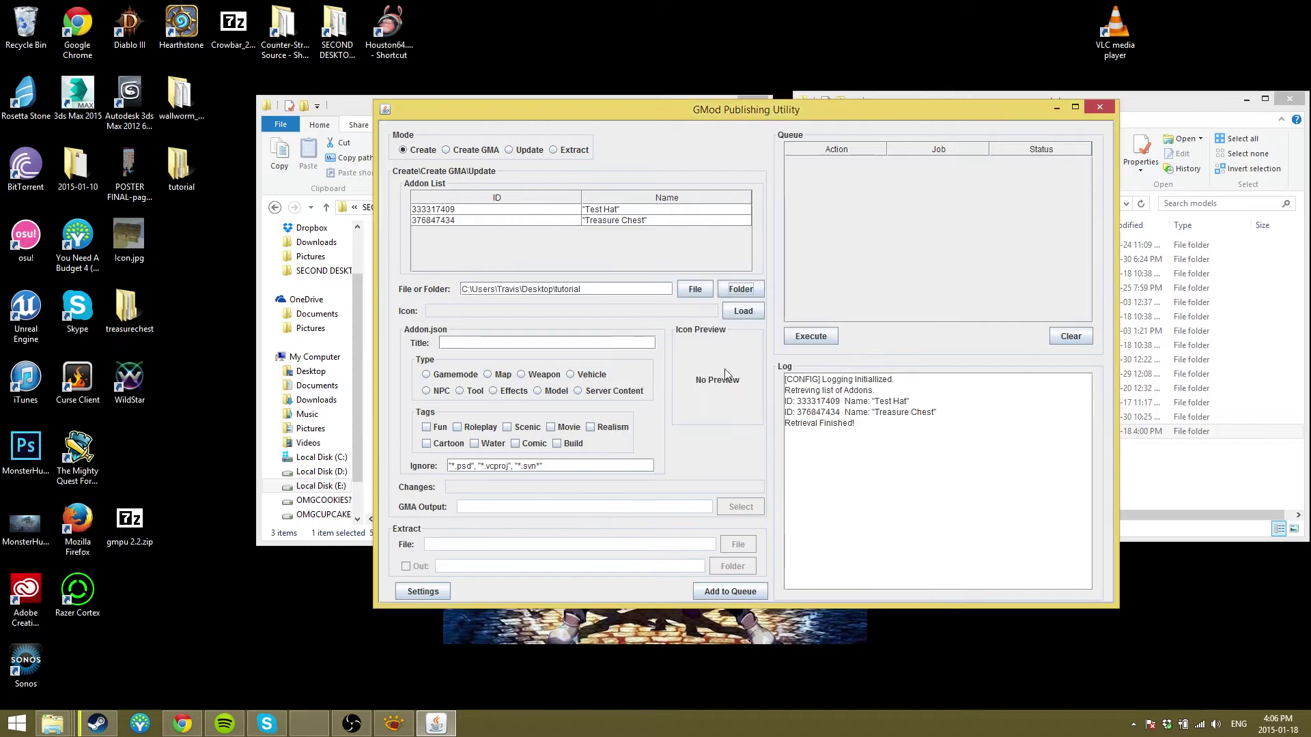
Step: Title the addon TutorialTreasureChest, set type Model, tag Realism and Fun, and load Icon.jpg
{"action": "left_click", "coordinate": [525, 343]}
{"action": "type", "text": "TutorialTreasureChest"}
{"action": "left_click", "coordinate": [538, 391]}
{"action": "left_click", "coordinate": [590, 426]}
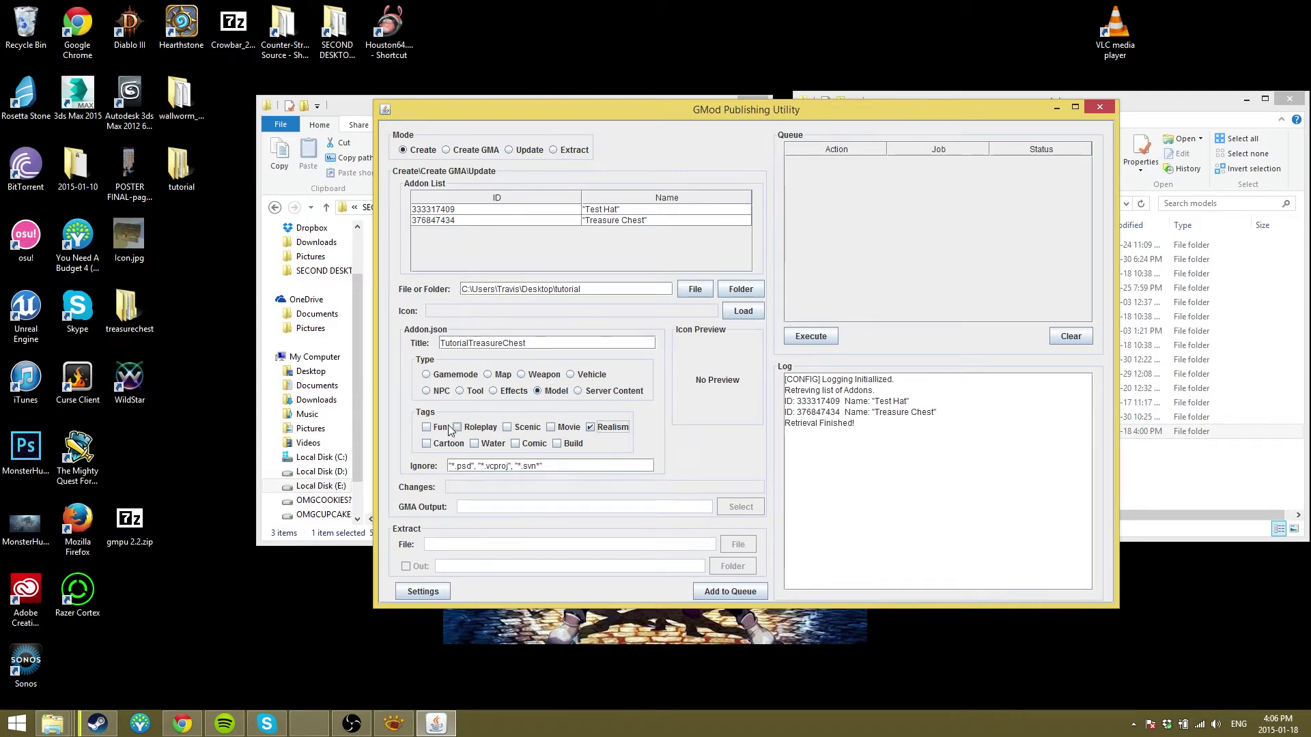
{"action": "left_click", "coordinate": [429, 427]}
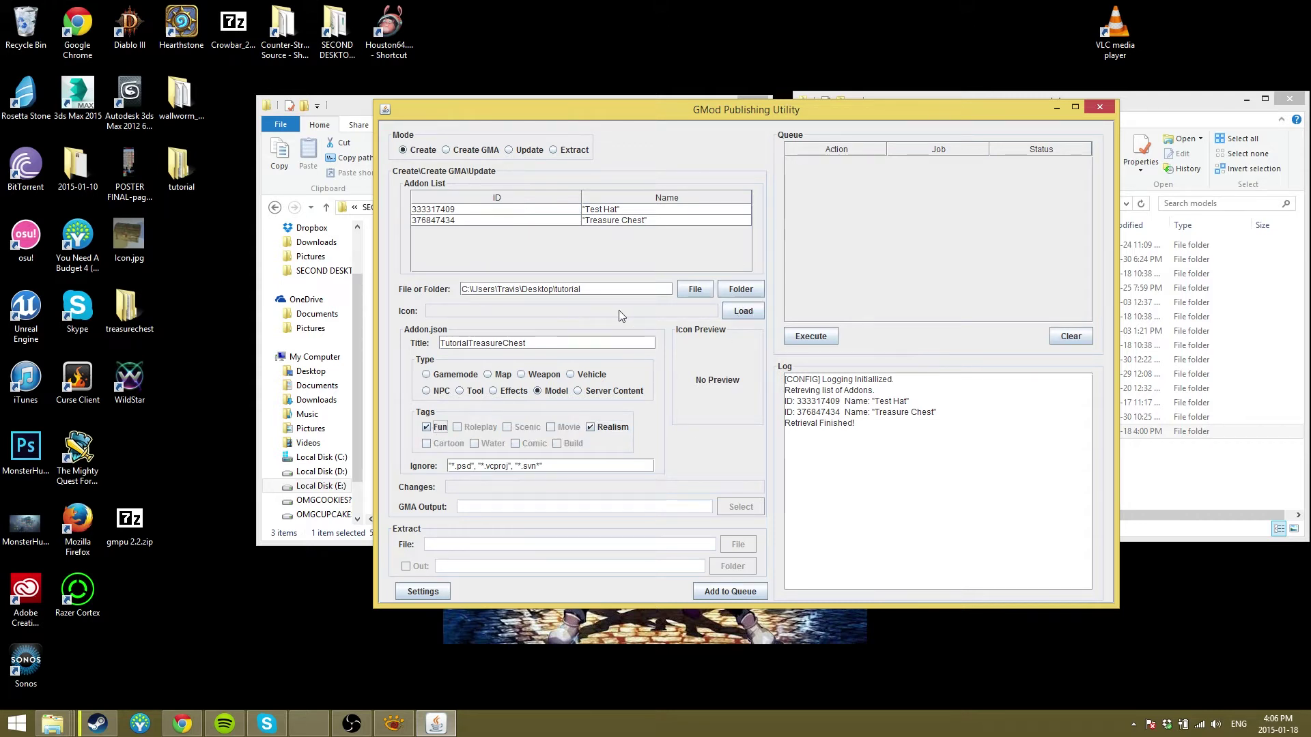
{"action": "left_click", "coordinate": [751, 312]}
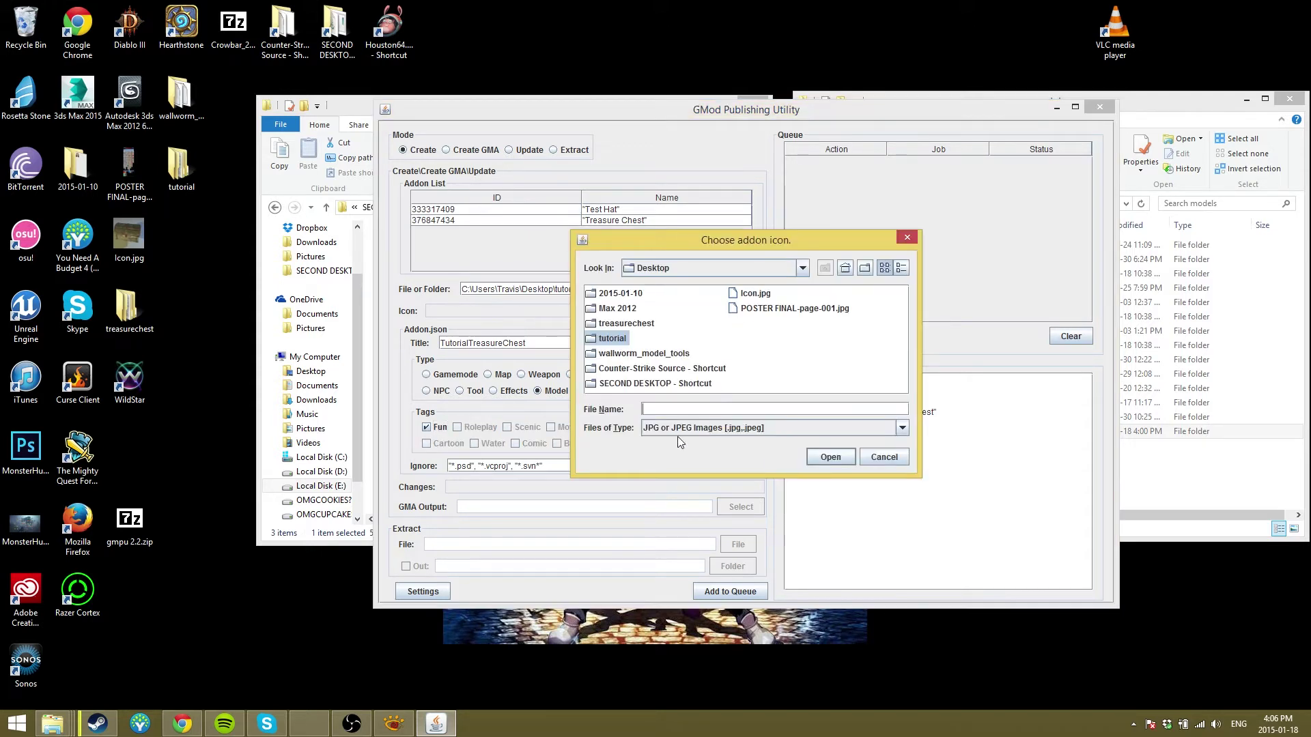
{"action": "double_click", "coordinate": [756, 293]}
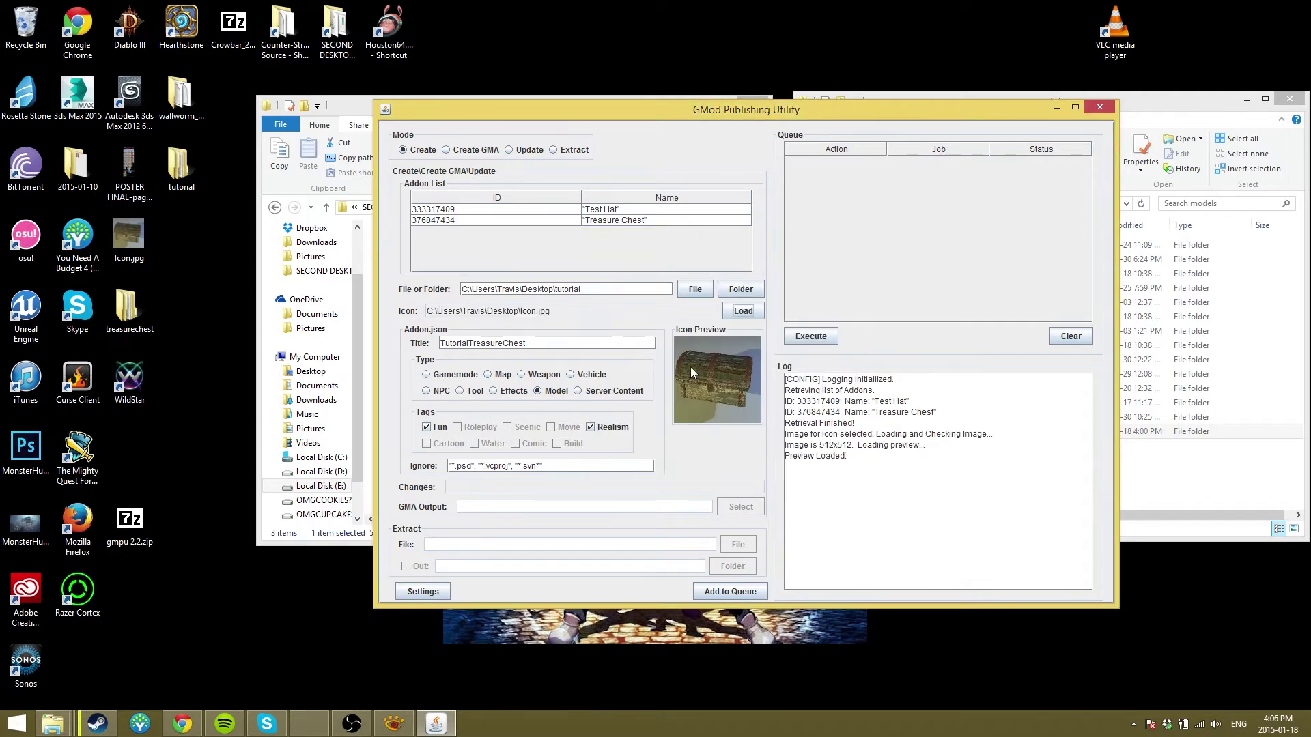
Step: Queue and run the addon creation job to publish TutorialTreasureChest
{"action": "left_click", "coordinate": [731, 592]}
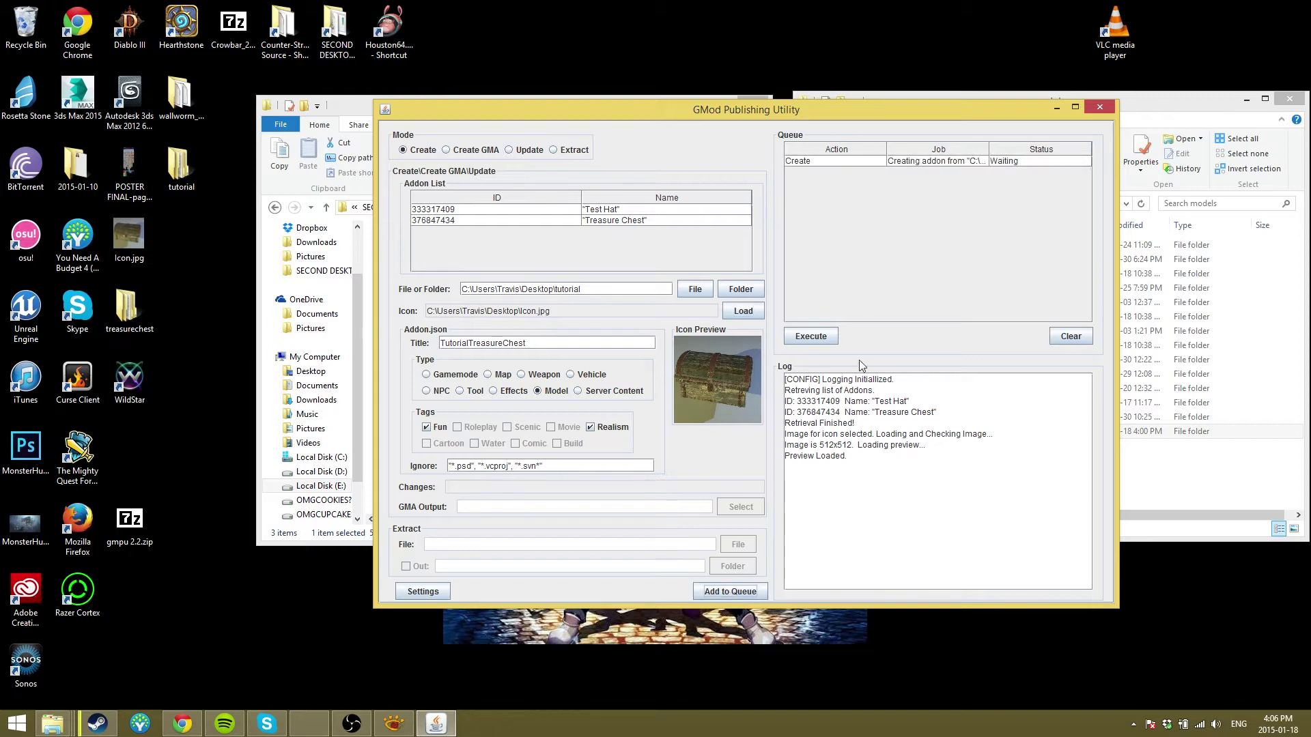
{"action": "left_click", "coordinate": [819, 335]}
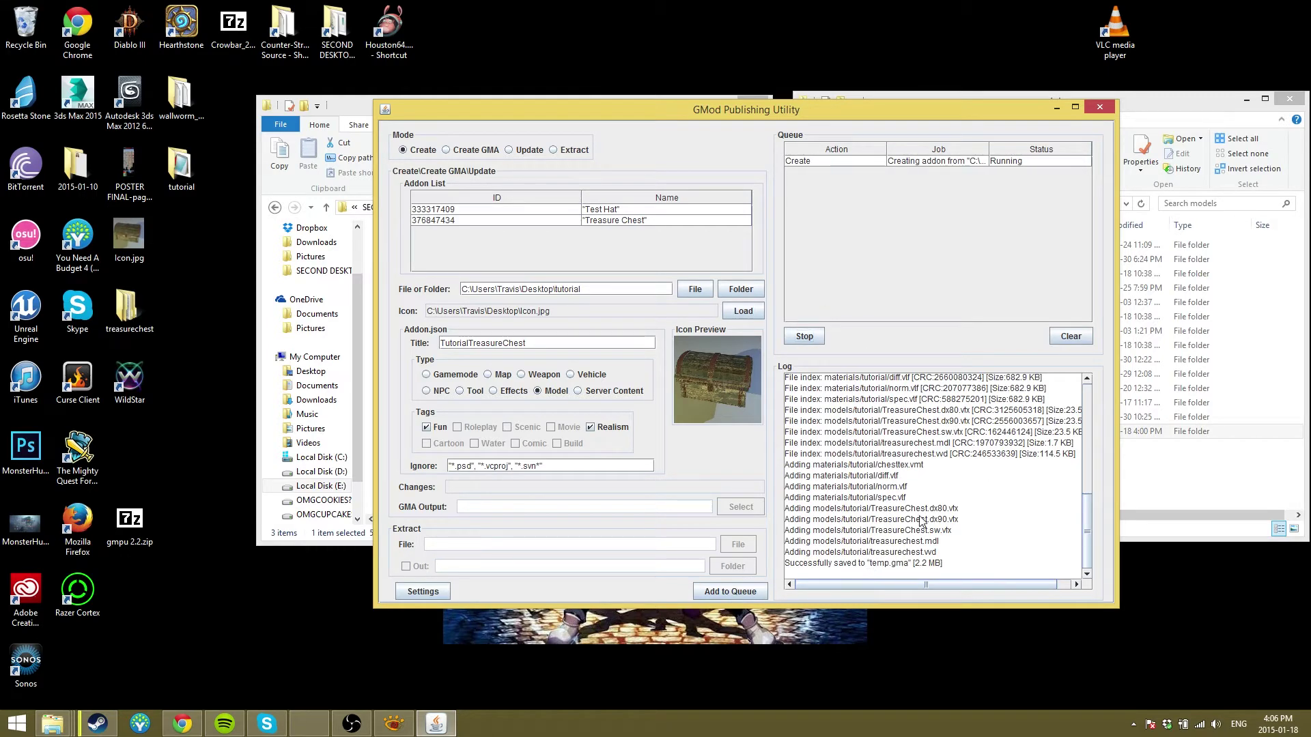
{"action": "scroll", "coordinate": [917, 512], "scroll_direction": "up", "scroll_amount": 6}
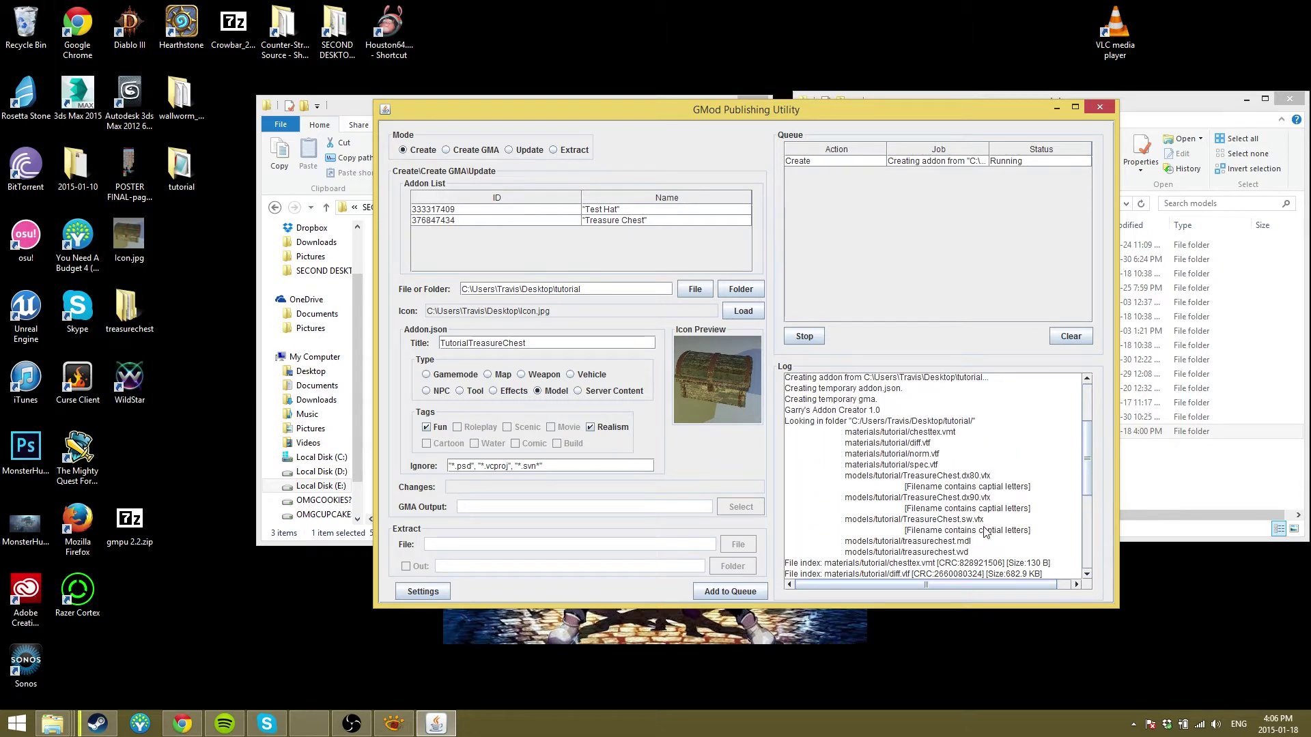
{"action": "scroll", "coordinate": [907, 446], "scroll_direction": "up", "scroll_amount": 2}
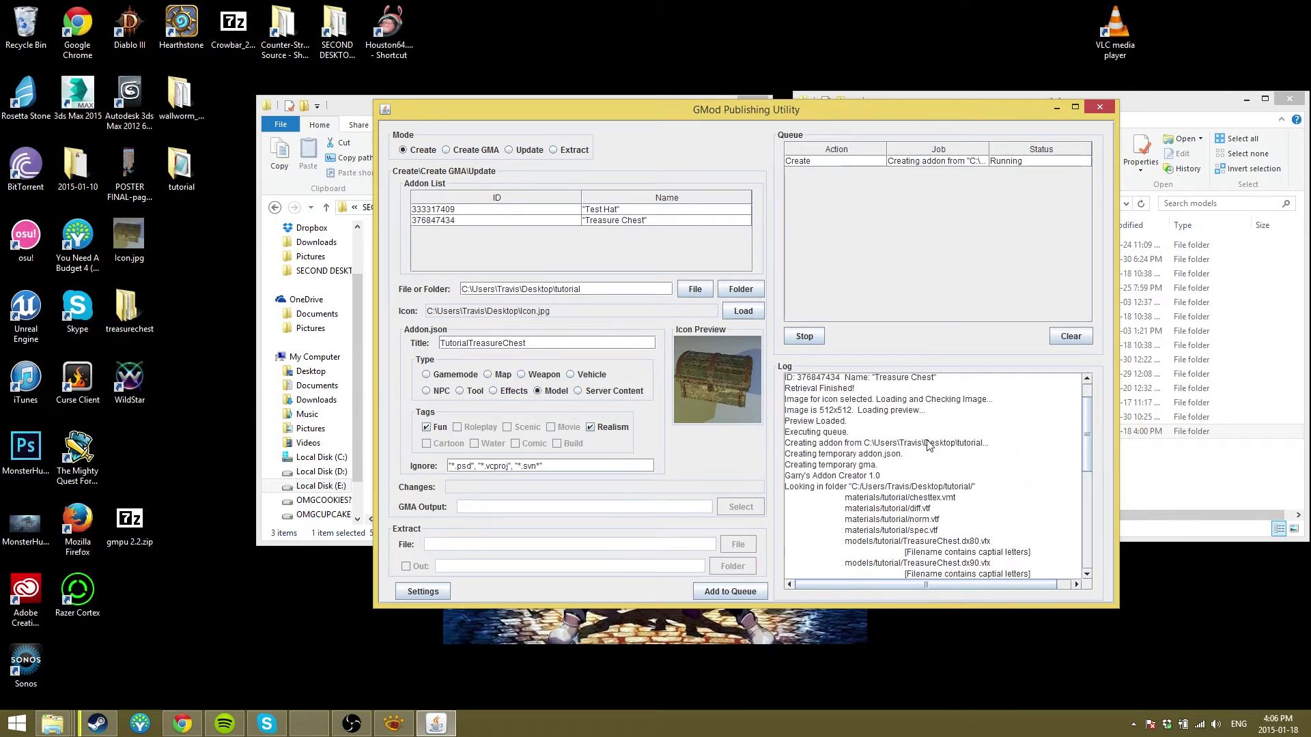
{"action": "scroll", "coordinate": [928, 445], "scroll_direction": "down", "scroll_amount": 3}
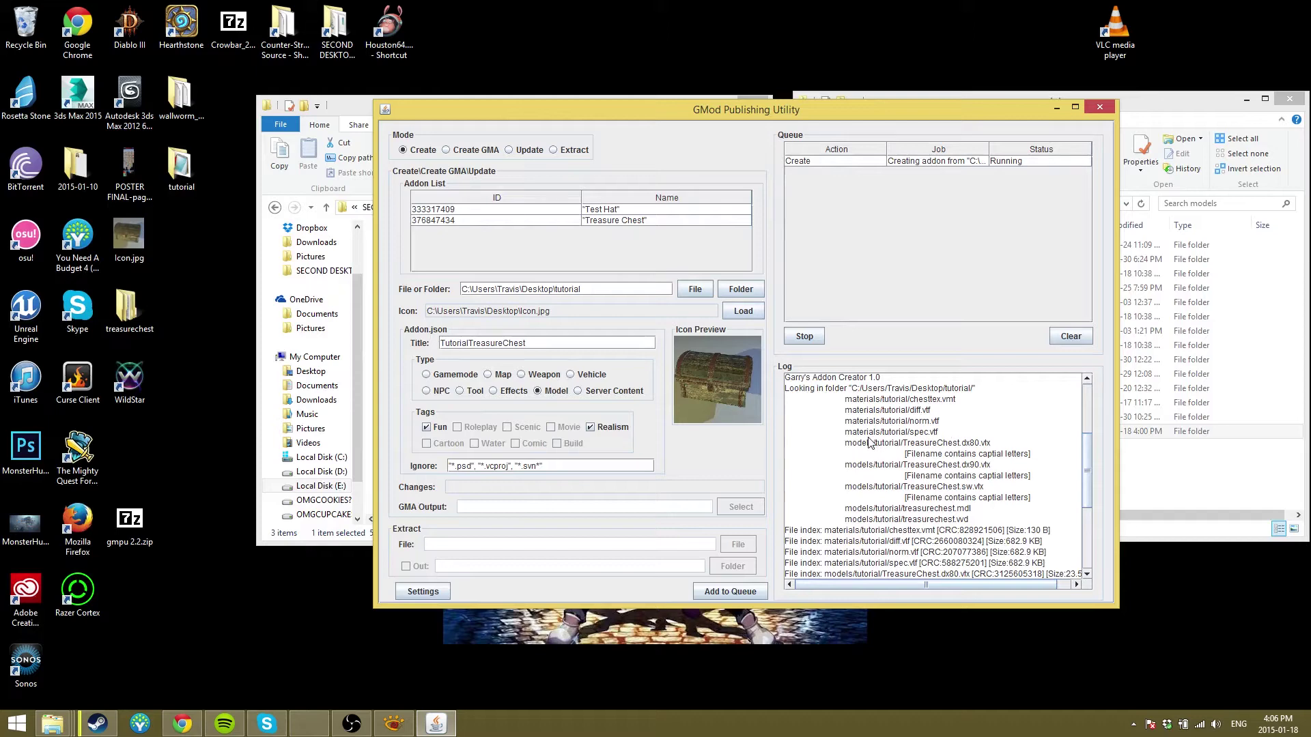
Step: Review the publish log, highlighting the capital-letter filename warnings and material file entries
{"action": "left_click_drag", "start_coordinate": [845, 445], "coordinate": [1031, 471]}
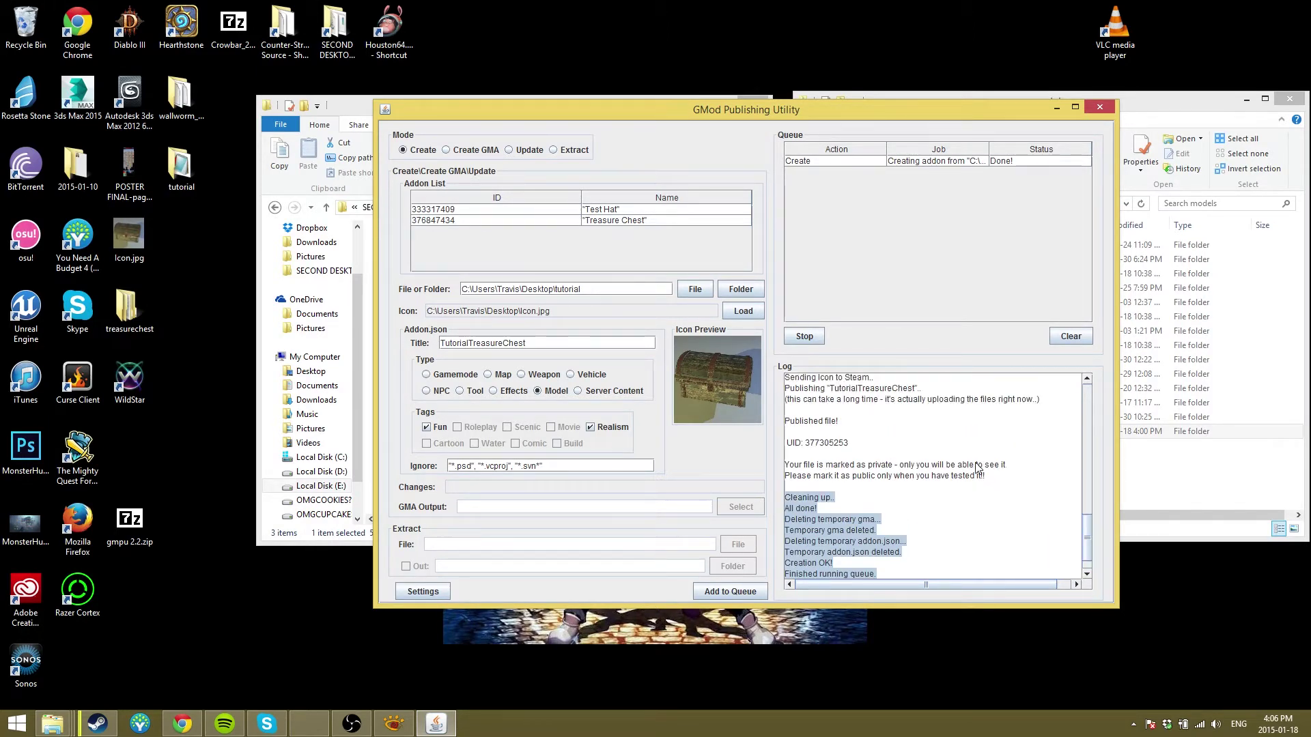
{"action": "scroll", "coordinate": [976, 486], "scroll_direction": "up", "scroll_amount": 10}
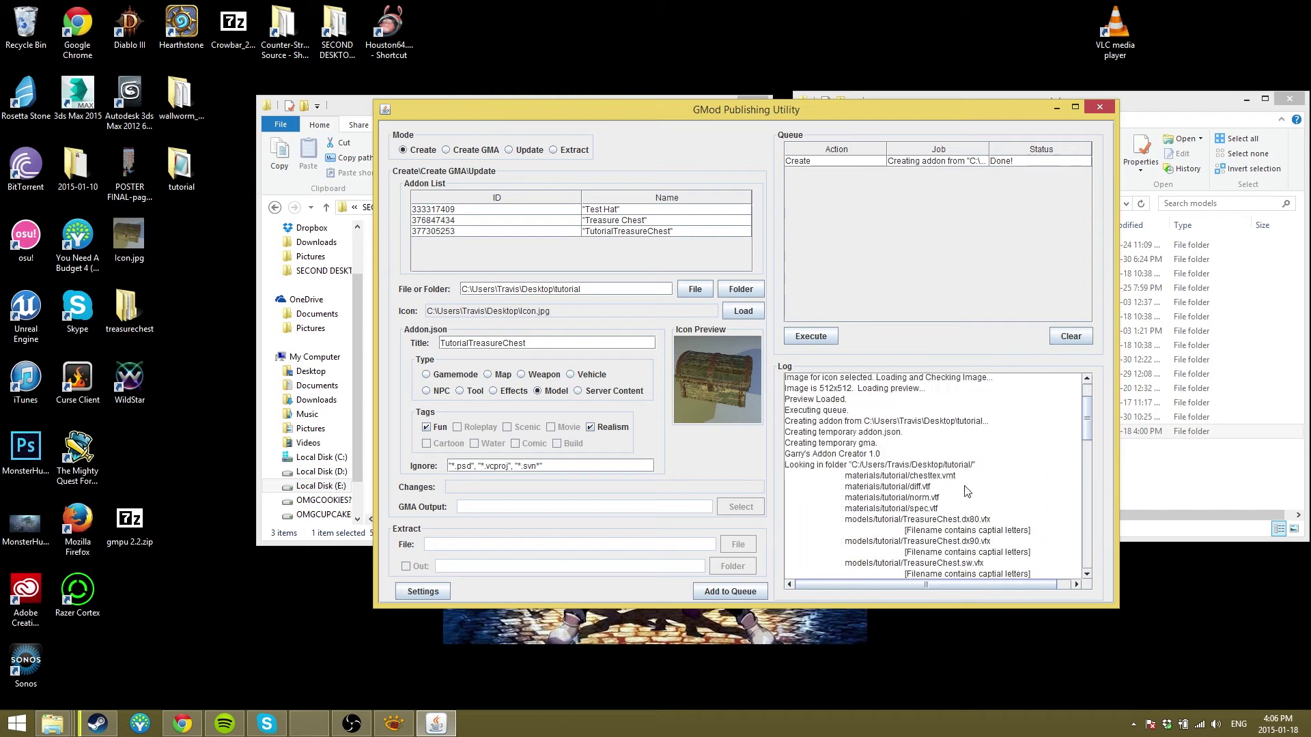
{"action": "left_click_drag", "start_coordinate": [947, 503], "coordinate": [844, 486]}
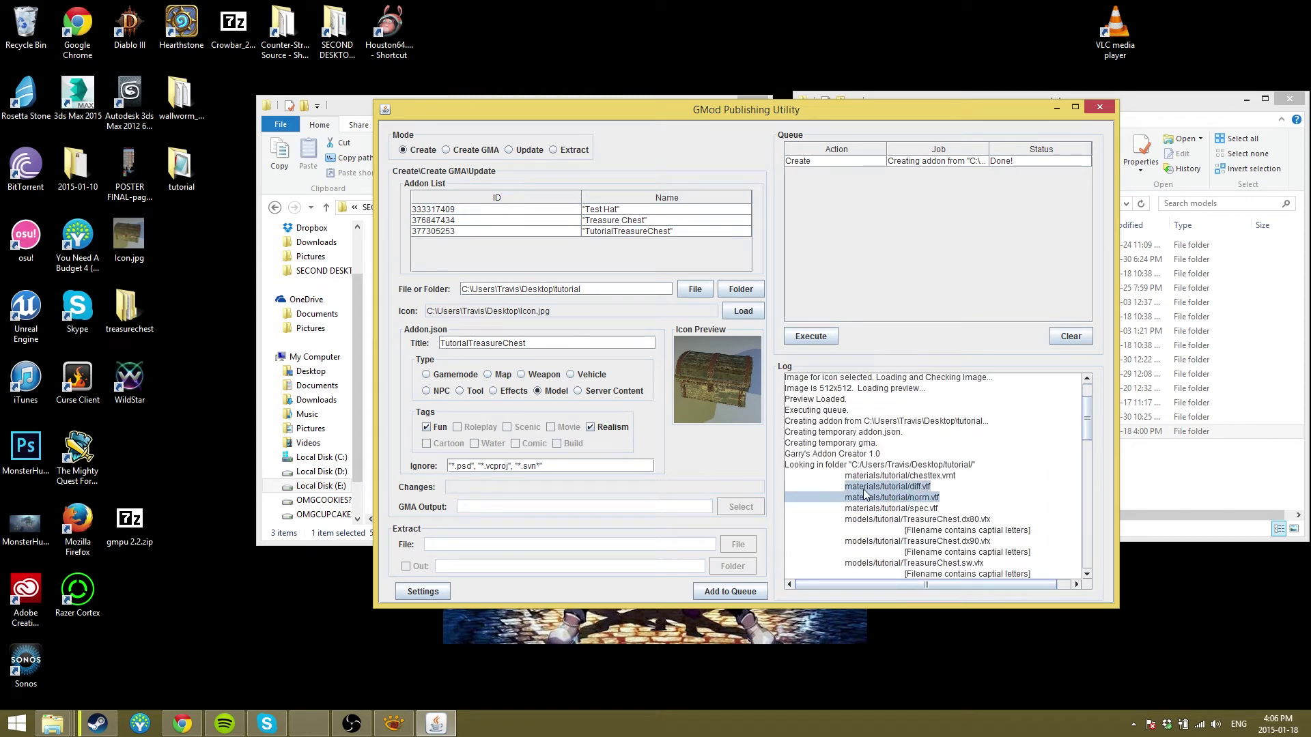
{"action": "scroll", "coordinate": [988, 474], "scroll_direction": "down", "scroll_amount": 6}
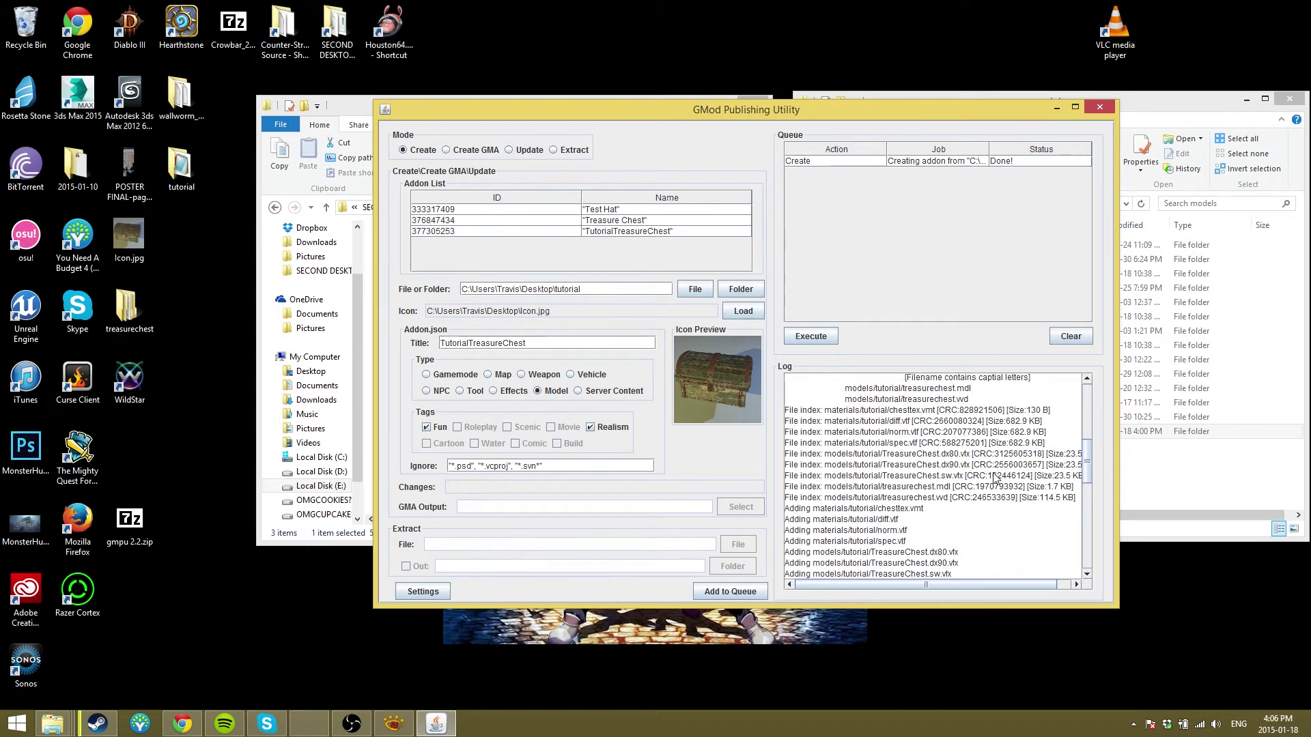
{"action": "scroll", "coordinate": [995, 471], "scroll_direction": "up", "scroll_amount": 2}
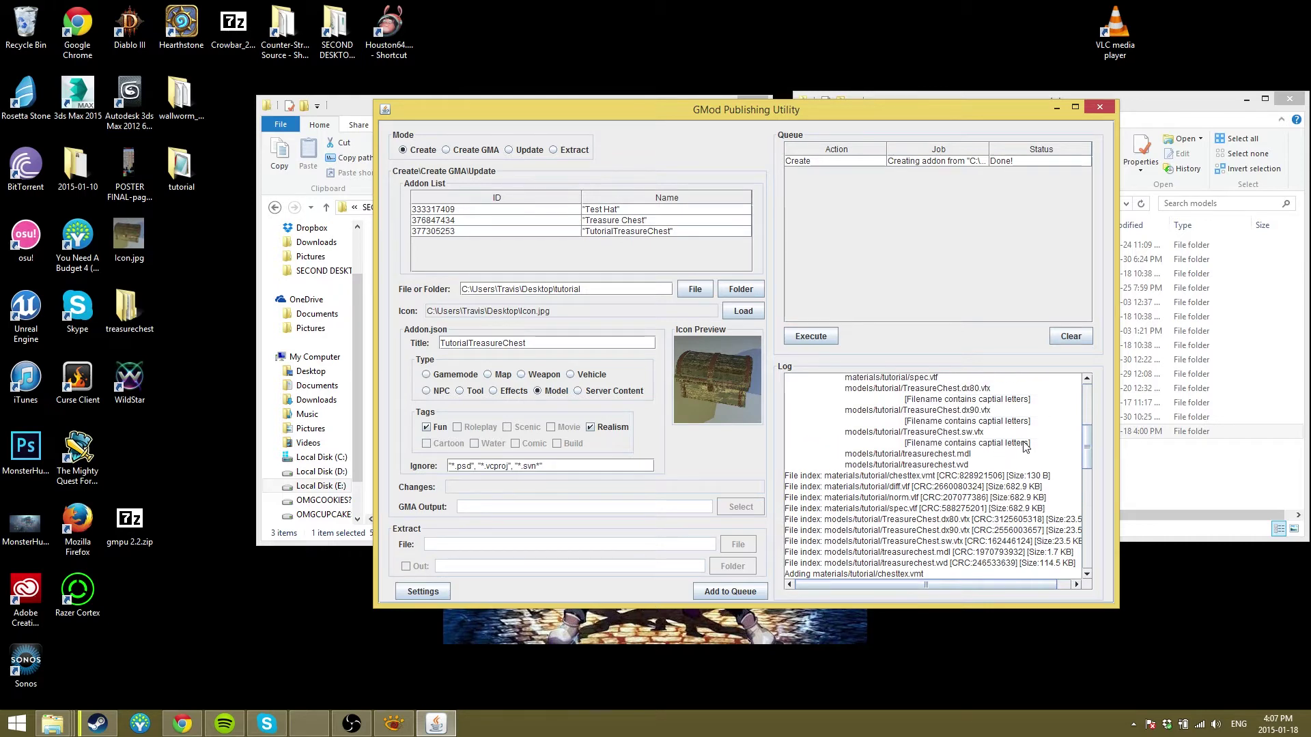
{"action": "scroll", "coordinate": [1018, 442], "scroll_direction": "down", "scroll_amount": 9}
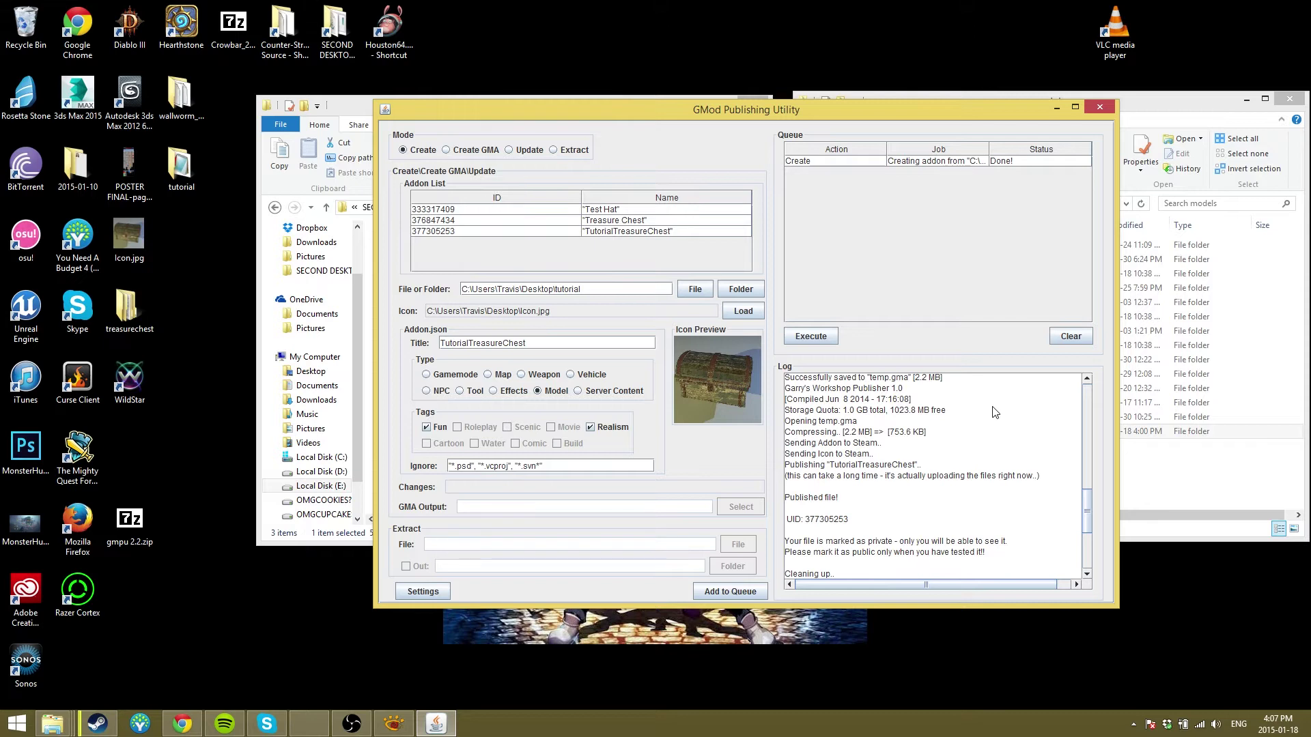
{"action": "scroll", "coordinate": [995, 413], "scroll_direction": "down", "scroll_amount": 2}
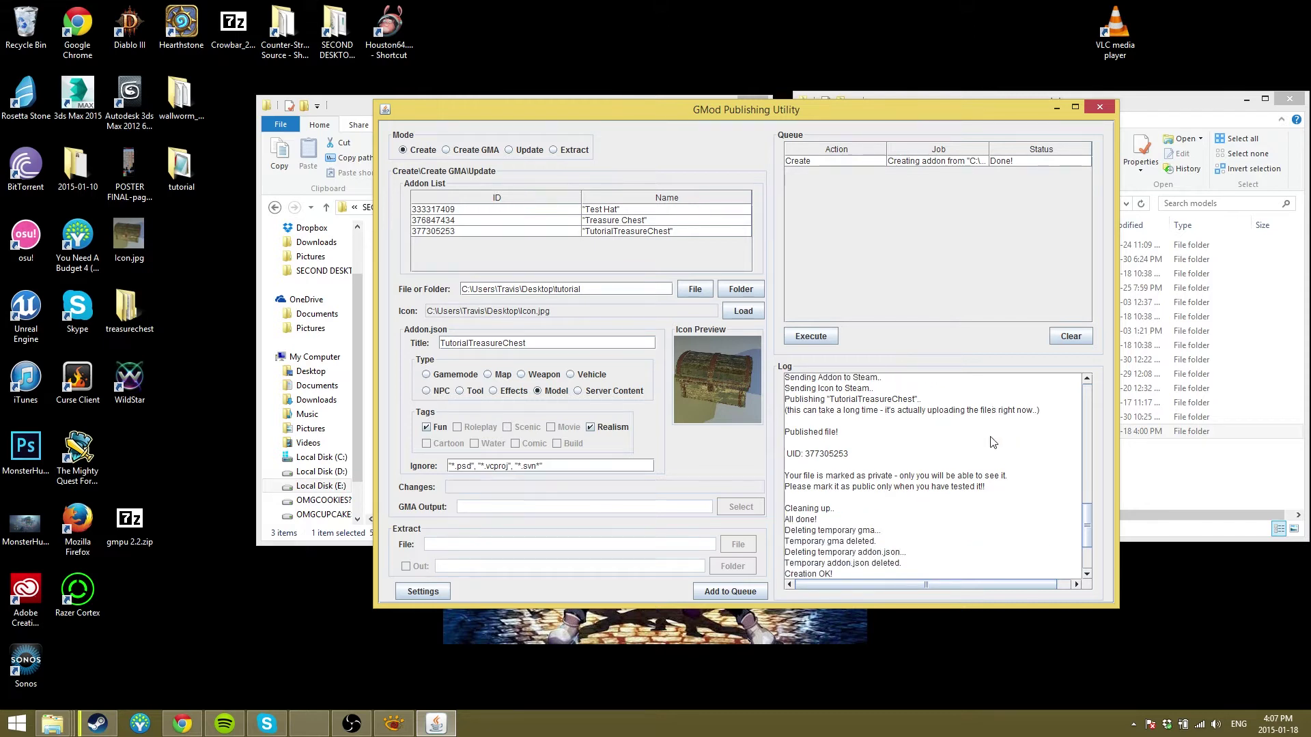
{"action": "scroll", "coordinate": [918, 471], "scroll_direction": "down", "scroll_amount": 2}
{"action": "scroll", "coordinate": [826, 431], "scroll_direction": "up", "scroll_amount": 3}
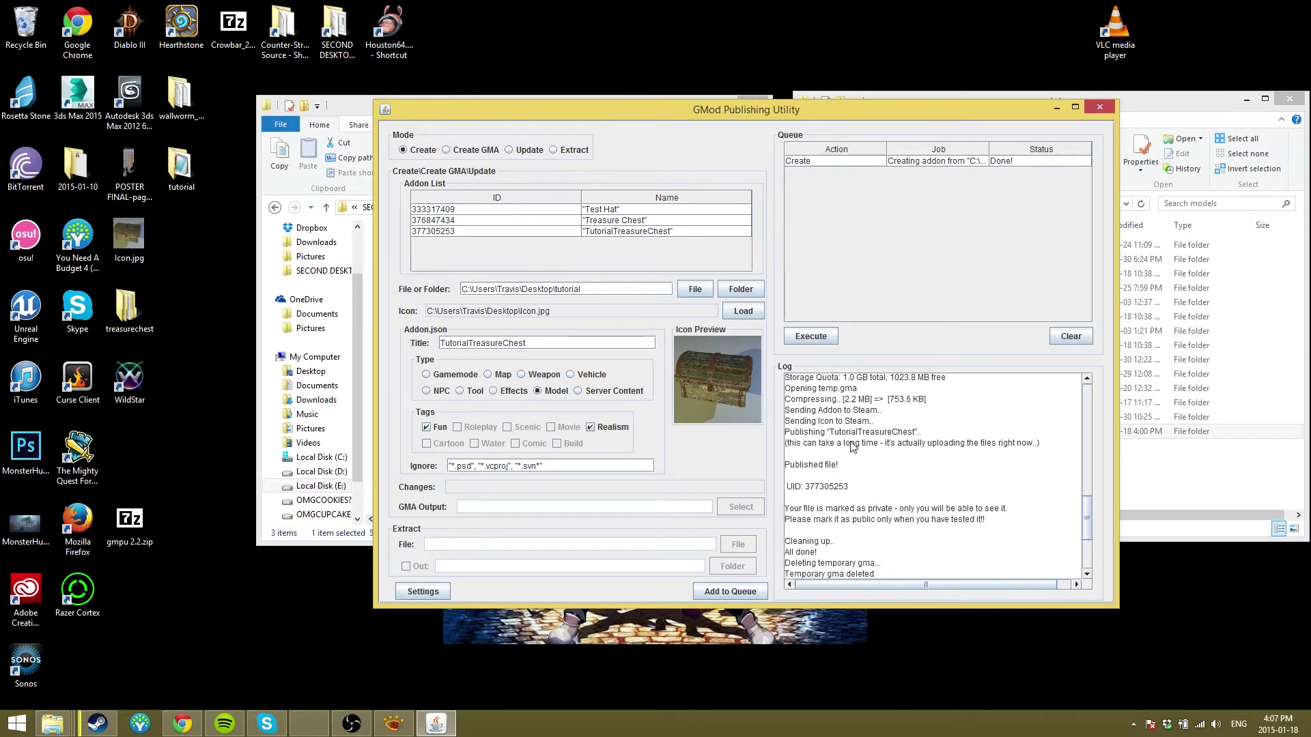
{"action": "scroll", "coordinate": [859, 439], "scroll_direction": "down", "scroll_amount": 2}
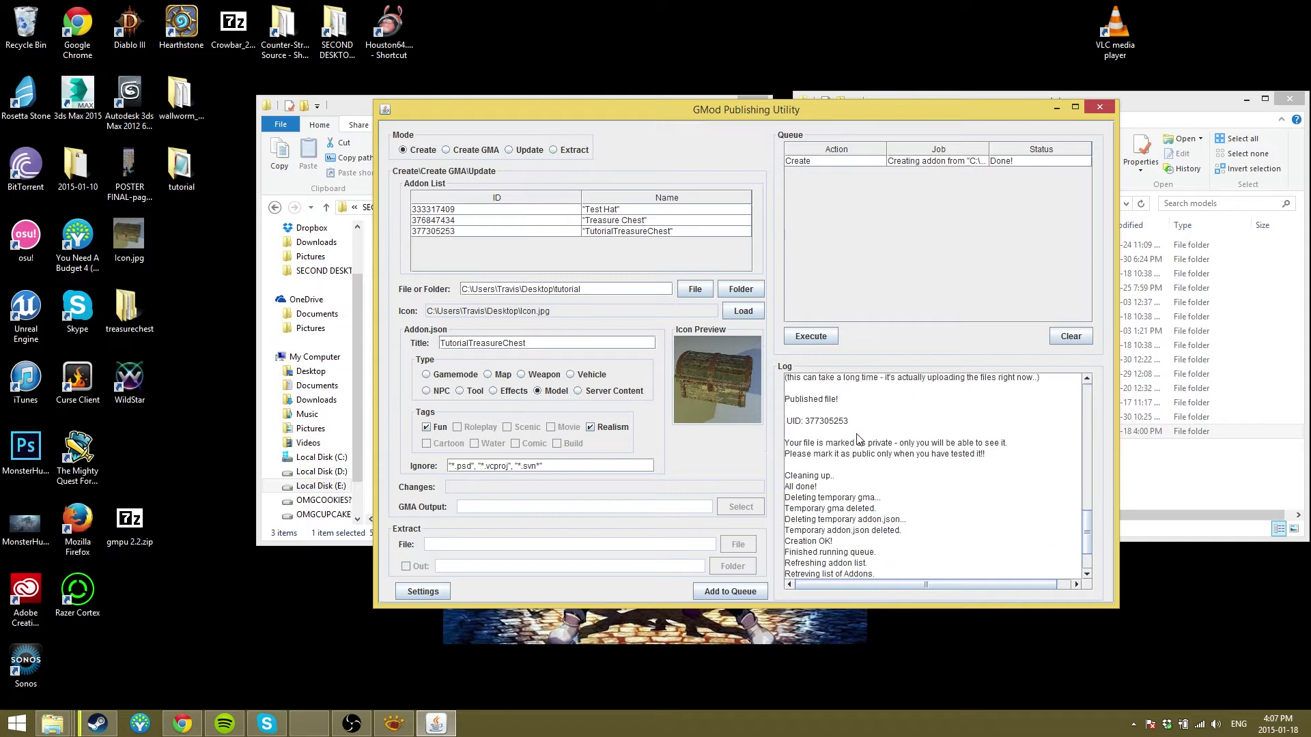
{"action": "scroll", "coordinate": [842, 433], "scroll_direction": "down", "scroll_amount": 2}
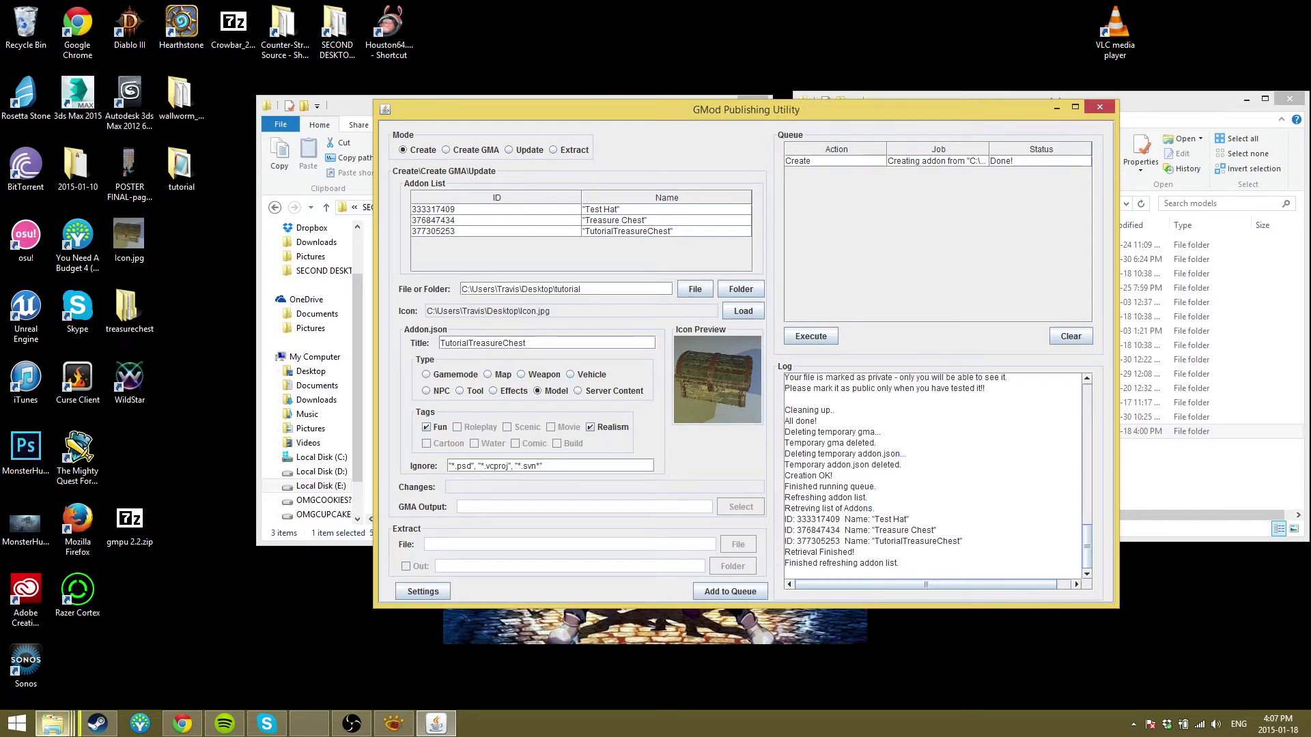
Step: Open the Garry's Mod Workshop in Steam, then return to the publishing utility
{"action": "left_click", "coordinate": [98, 723]}
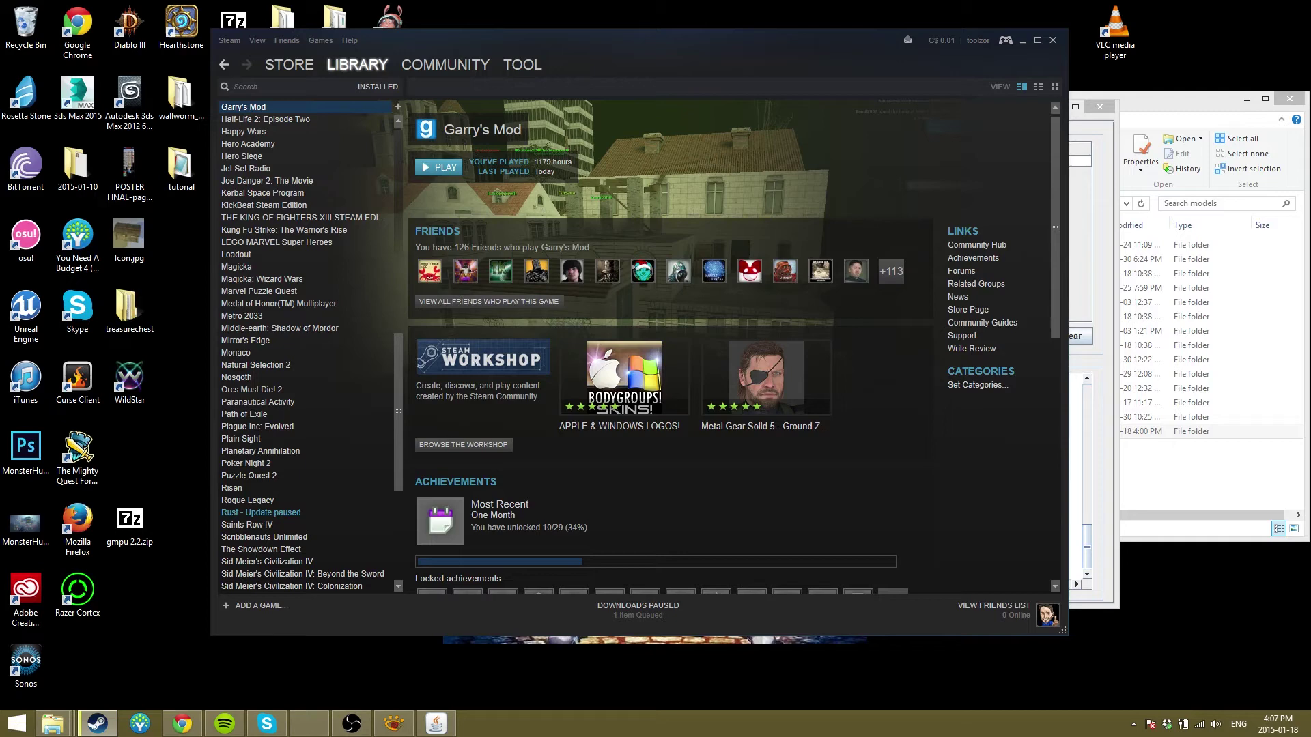
{"action": "left_click", "coordinate": [450, 445]}
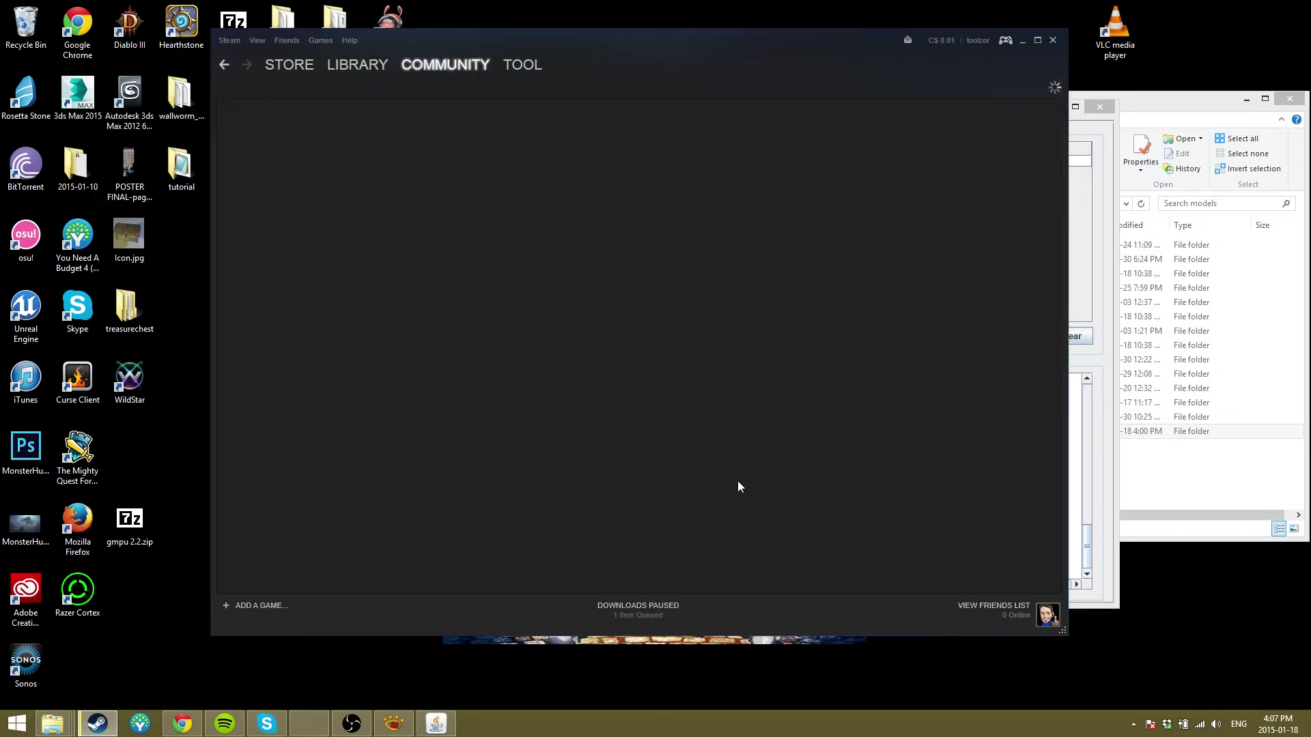
{"action": "left_click", "coordinate": [1107, 393]}
{"action": "left_click_drag", "start_coordinate": [680, 110], "coordinate": [631, 108]}
Step: Switch between Create, Update and Create GMA modes, cancelling the GMA save location chooser
{"action": "left_click", "coordinate": [396, 147]}
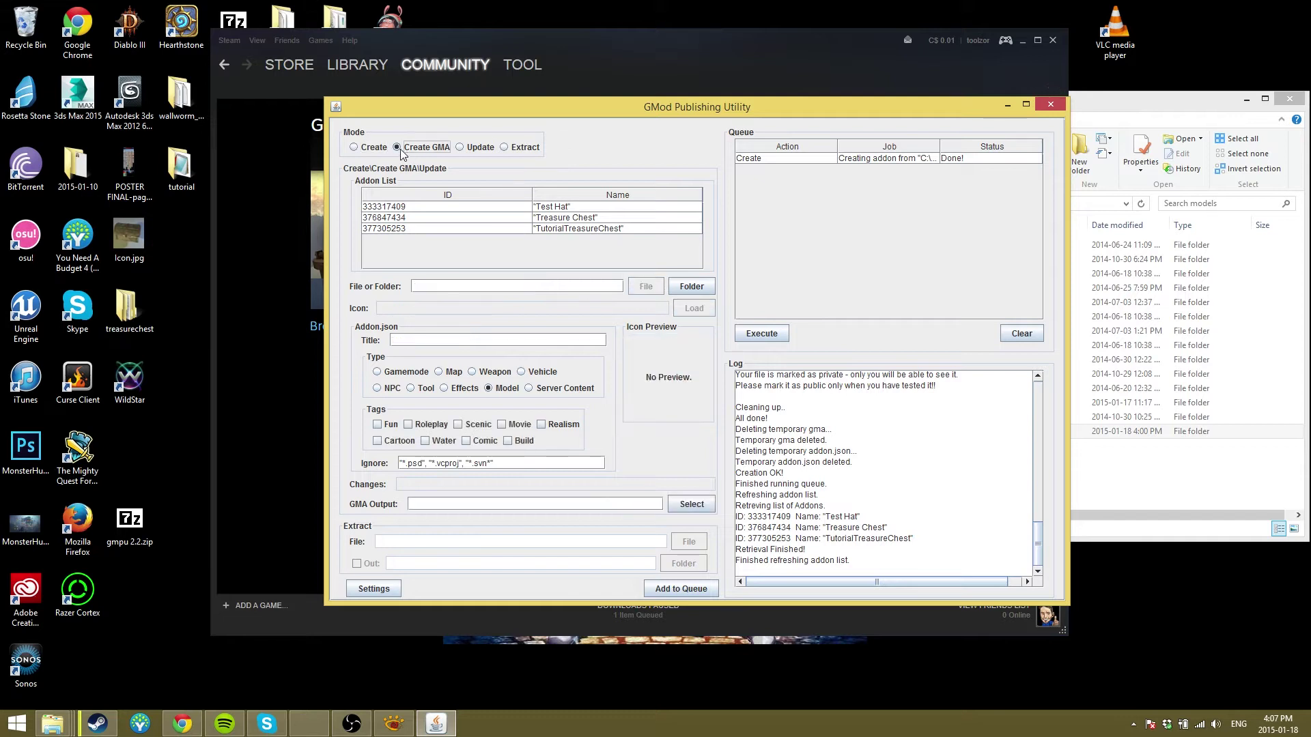
{"action": "left_click", "coordinate": [472, 147]}
{"action": "left_click", "coordinate": [427, 148]}
{"action": "left_click", "coordinate": [387, 150]}
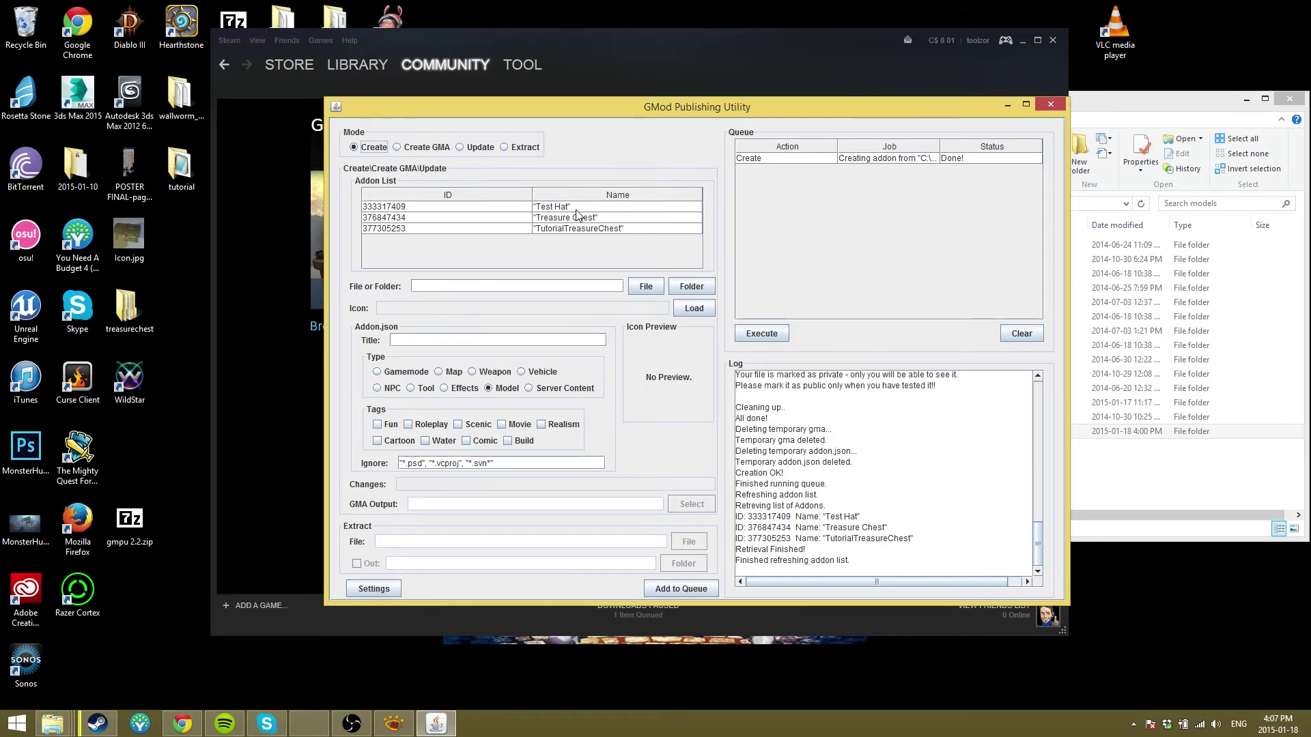
{"action": "left_click", "coordinate": [431, 148]}
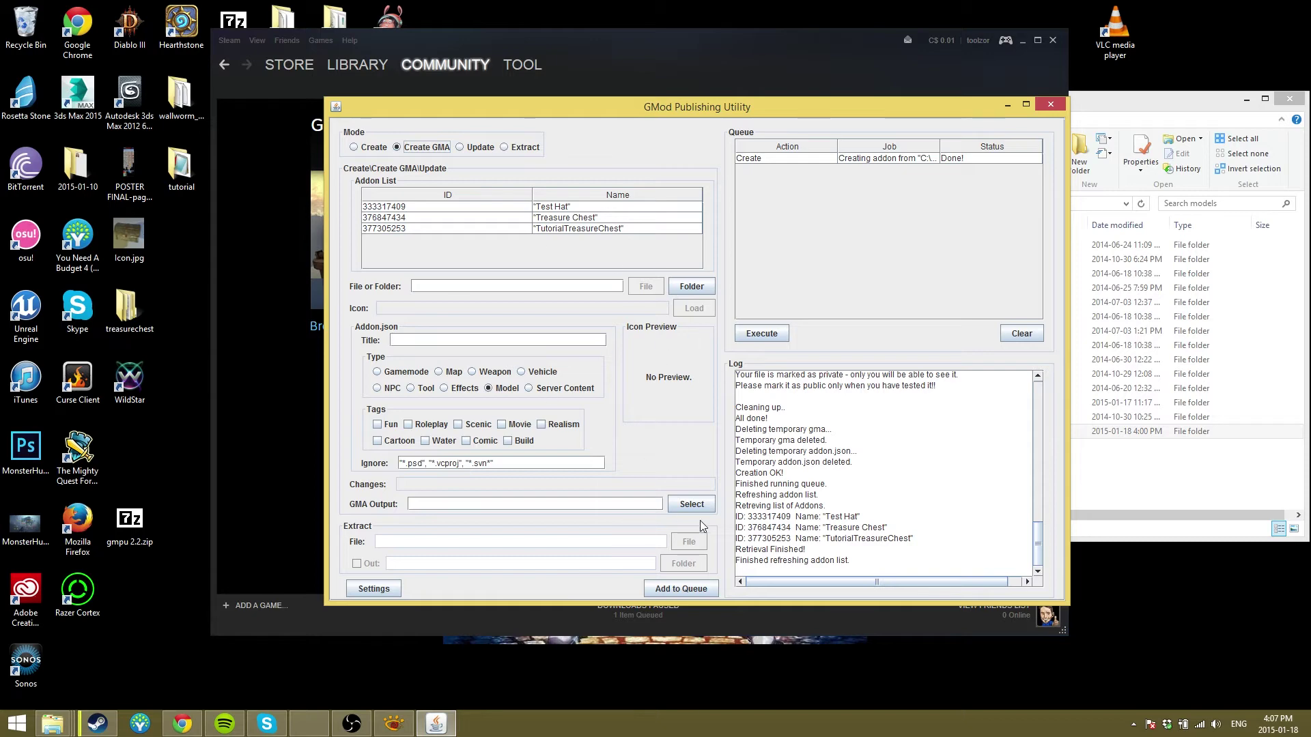
{"action": "left_click", "coordinate": [691, 505]}
{"action": "left_click", "coordinate": [833, 454]}
Step: Return to Create mode and cancel the archive file chooser
{"action": "left_click", "coordinate": [380, 156]}
{"action": "left_click", "coordinate": [642, 287]}
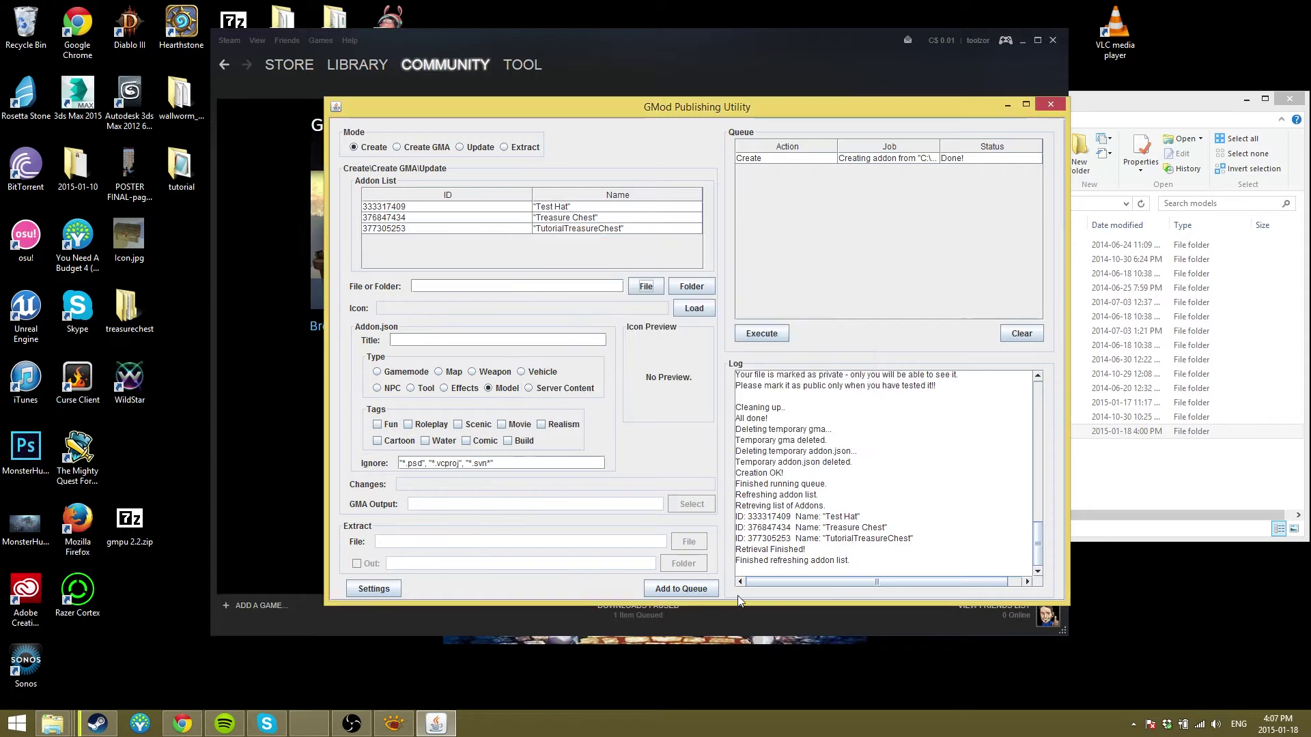
{"action": "left_click", "coordinate": [834, 455]}
Step: Switch to Update mode for TutorialTreasureChest and inspect the tutorial folder's materials and models
{"action": "left_click", "coordinate": [476, 148]}
{"action": "left_click", "coordinate": [590, 228]}
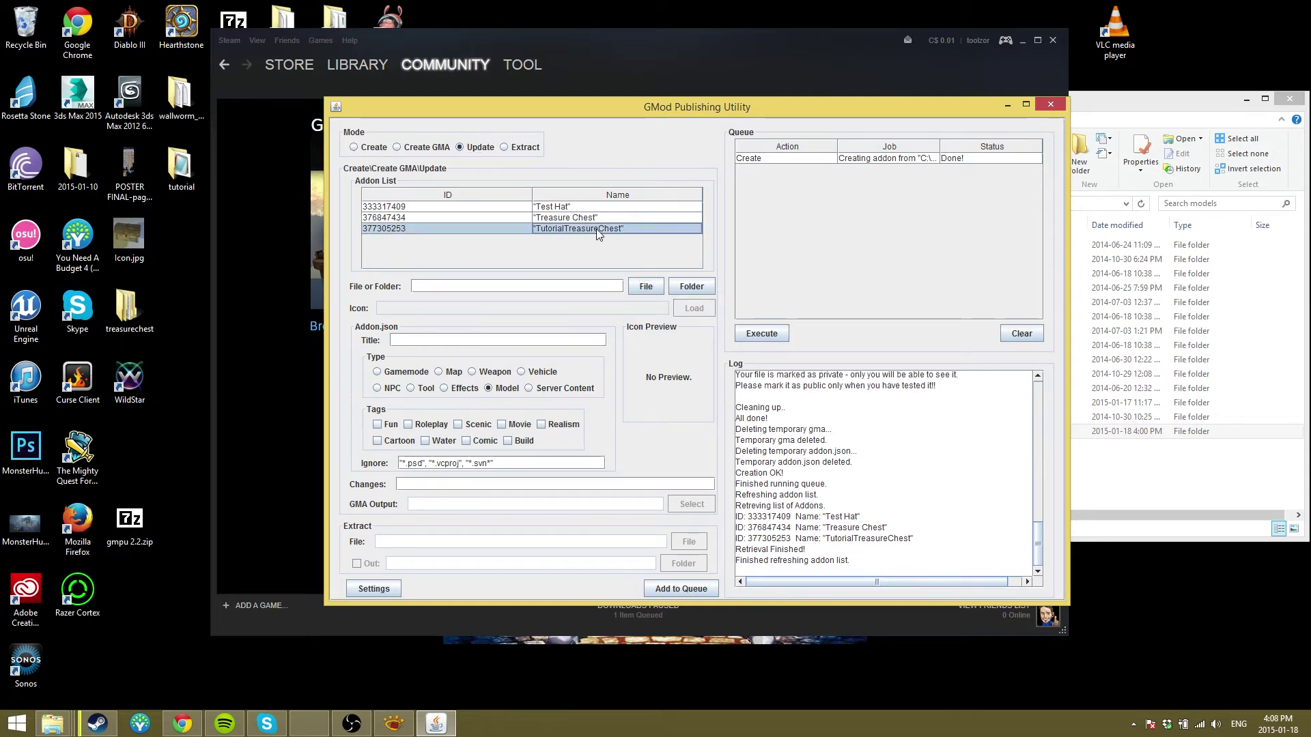
{"action": "double_click", "coordinate": [190, 167]}
{"action": "left_click_drag", "start_coordinate": [239, 249], "coordinate": [212, 183]}
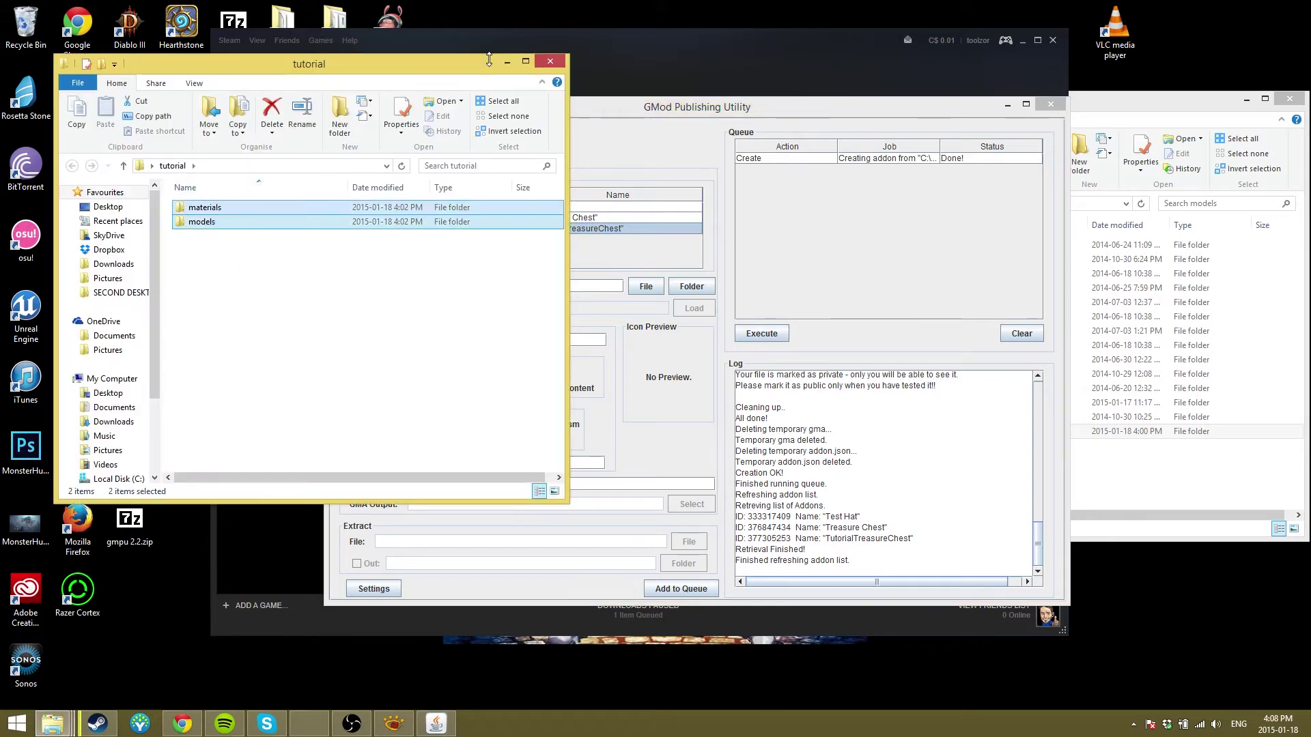
{"action": "left_click", "coordinate": [507, 62]}
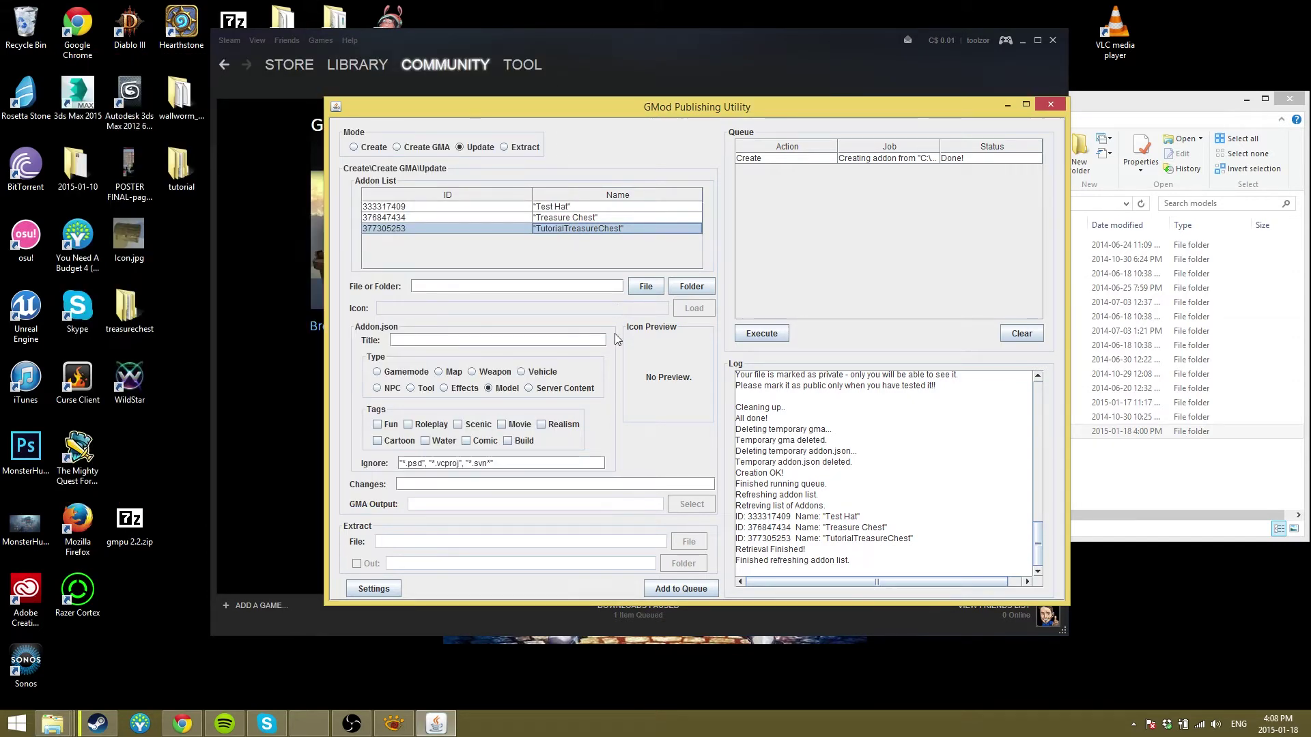
Step: Cancel the addon folder chooser and bring Steam's Workshop Items page to the front
{"action": "left_click", "coordinate": [681, 282]}
{"action": "left_click", "coordinate": [857, 235]}
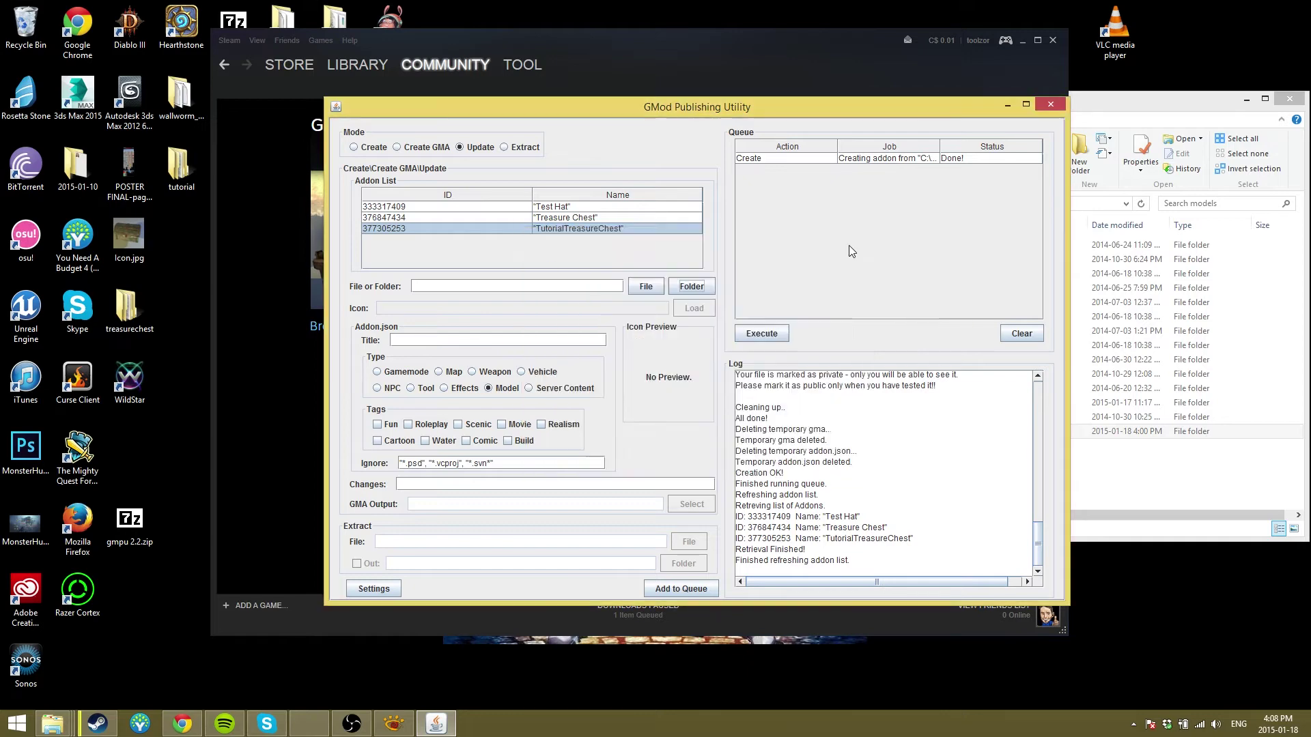
{"action": "left_click", "coordinate": [521, 342]}
{"action": "left_click", "coordinate": [281, 381]}
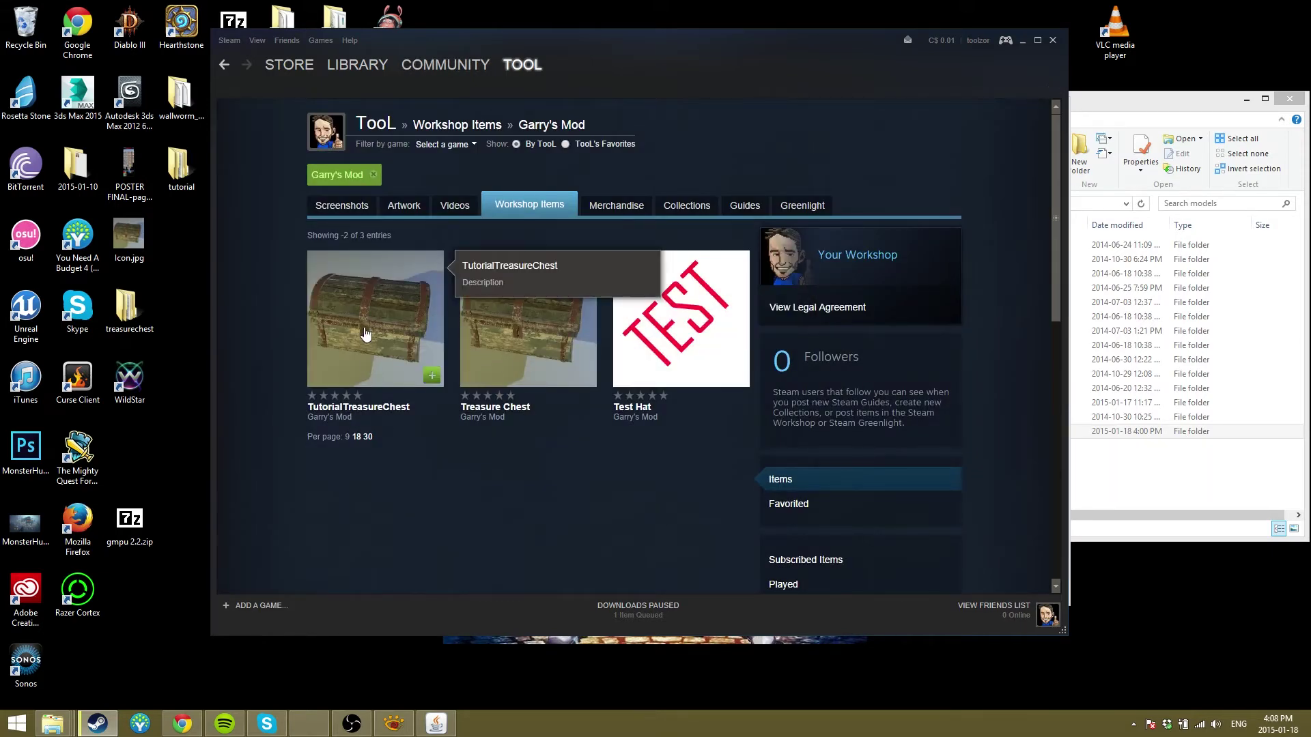
Step: Open the TutorialTreasureChest Workshop item page and scroll through its details
{"action": "left_click", "coordinate": [410, 409]}
{"action": "scroll", "coordinate": [870, 468], "scroll_direction": "down", "scroll_amount": 1}
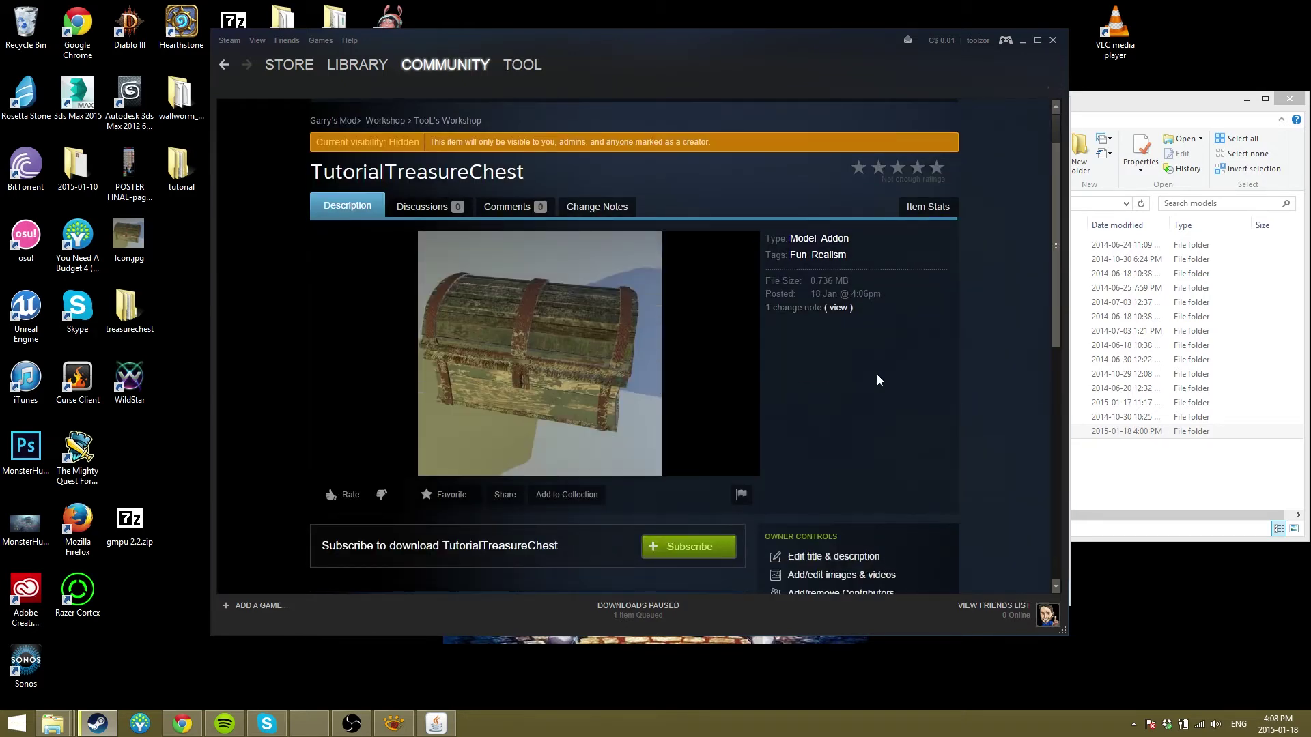
{"action": "scroll", "coordinate": [847, 361], "scroll_direction": "down", "scroll_amount": 2}
{"action": "scroll", "coordinate": [834, 346], "scroll_direction": "up", "scroll_amount": 2}
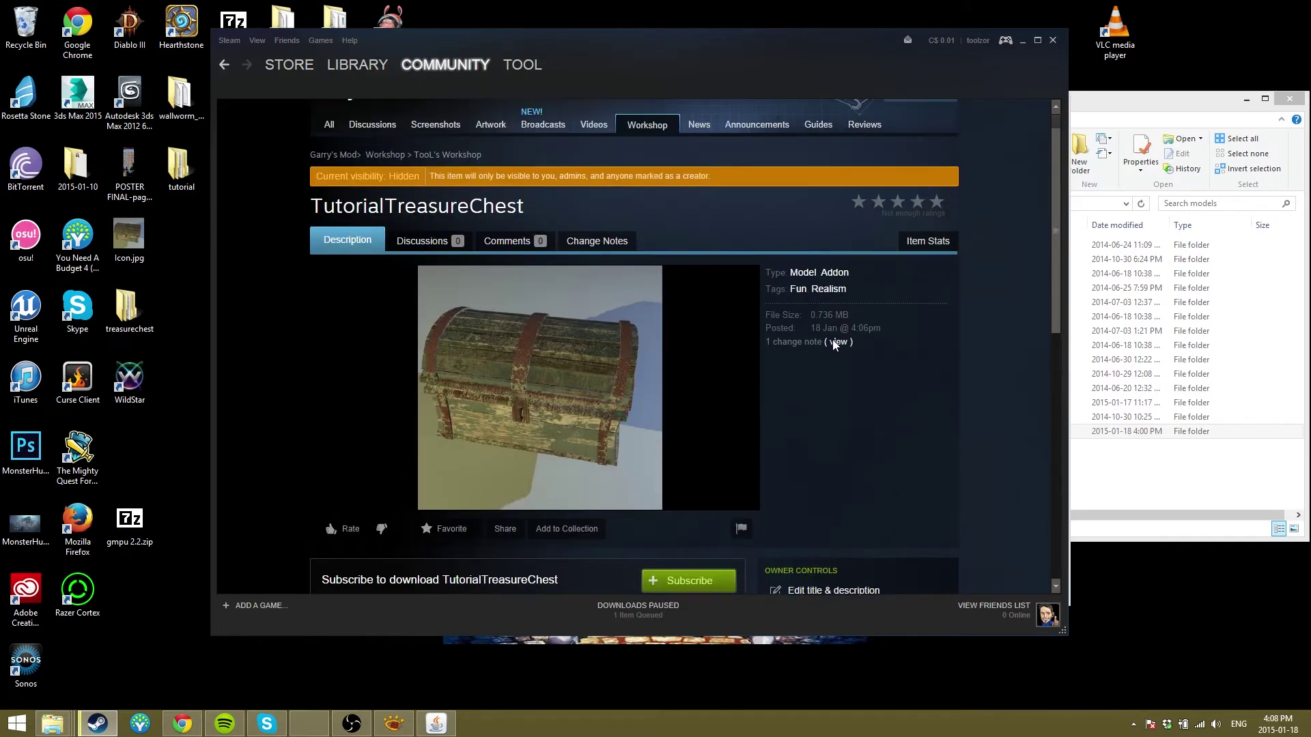
{"action": "scroll", "coordinate": [834, 346], "scroll_direction": "down", "scroll_amount": 3}
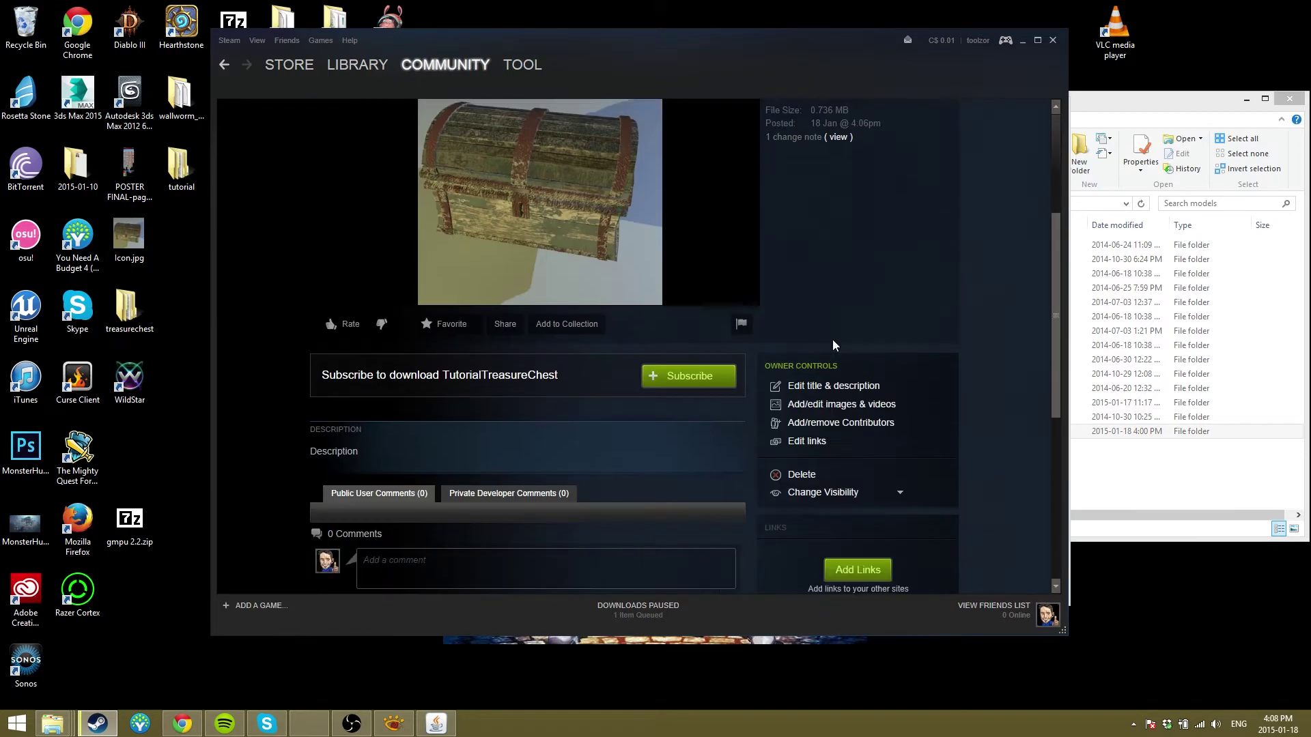
{"action": "scroll", "coordinate": [828, 365], "scroll_direction": "up", "scroll_amount": 3}
{"action": "scroll", "coordinate": [827, 366], "scroll_direction": "down", "scroll_amount": 3}
{"action": "scroll", "coordinate": [827, 365], "scroll_direction": "down", "scroll_amount": 2}
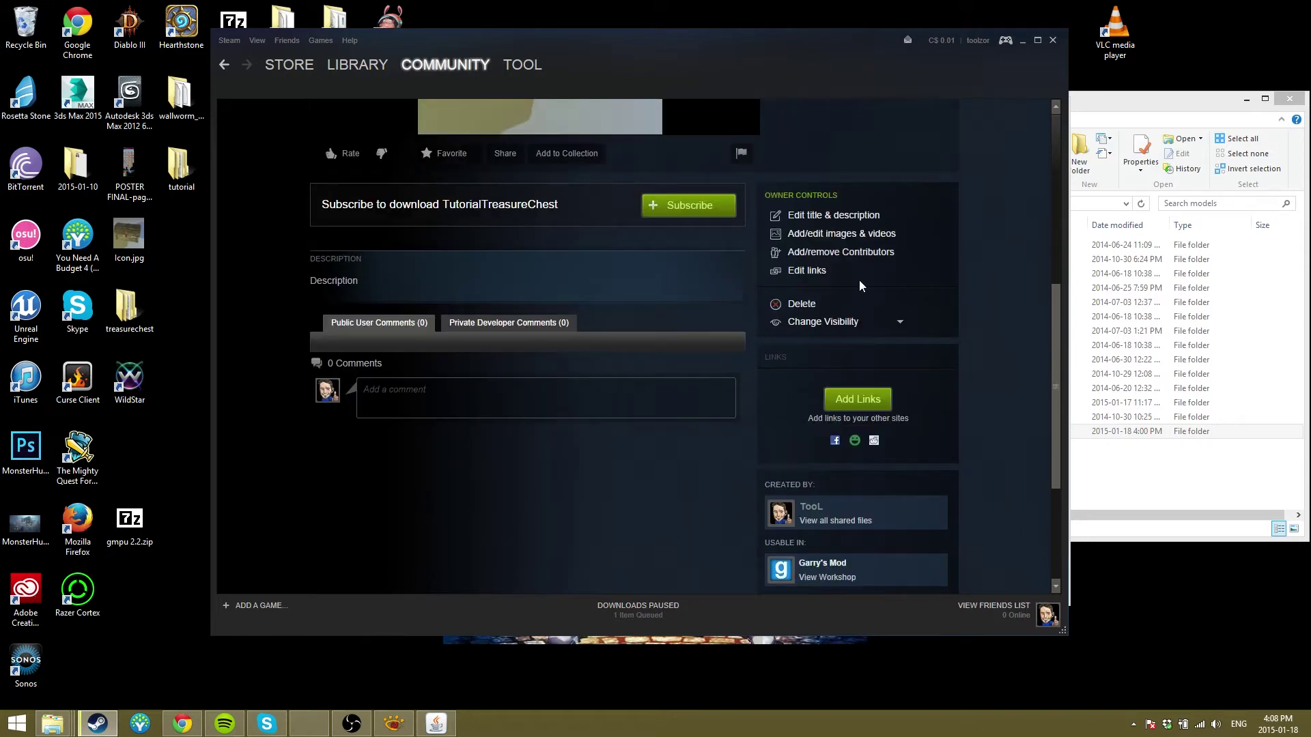
Step: Change the Workshop item's visibility setting
{"action": "left_click", "coordinate": [857, 324]}
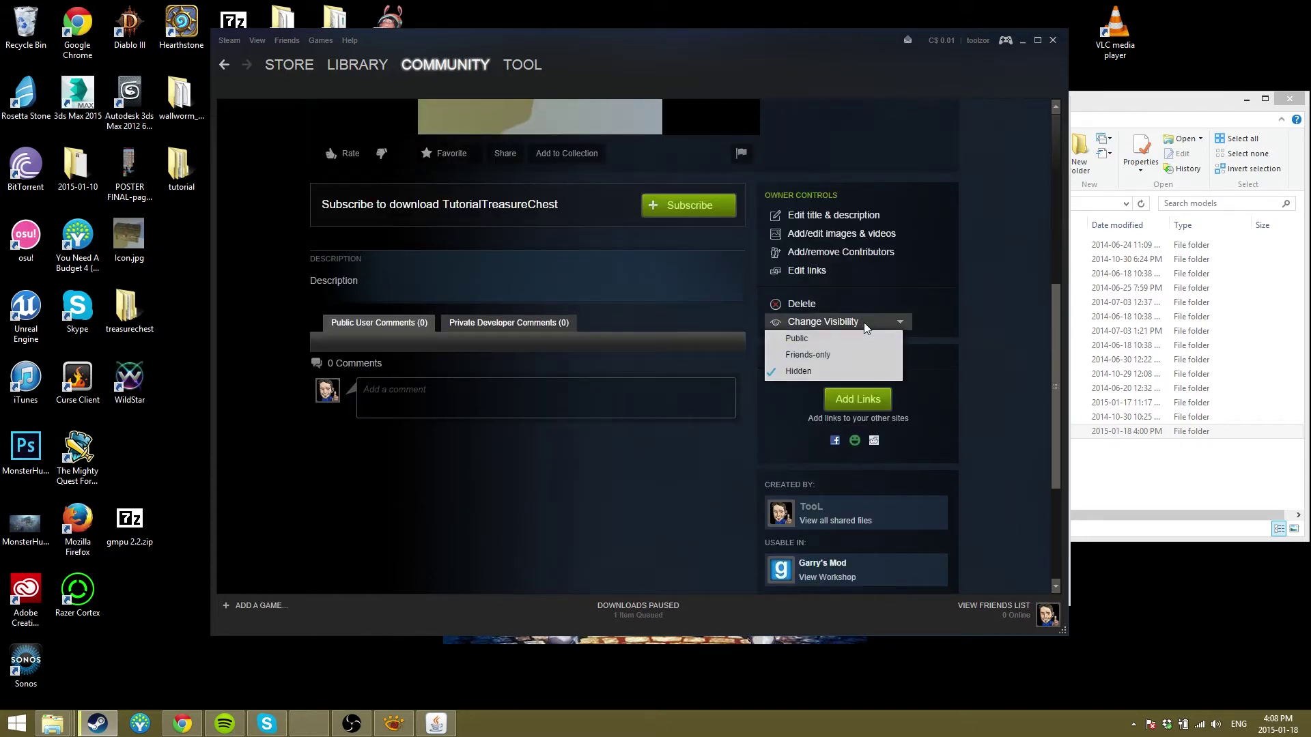
{"action": "left_click", "coordinate": [824, 339]}
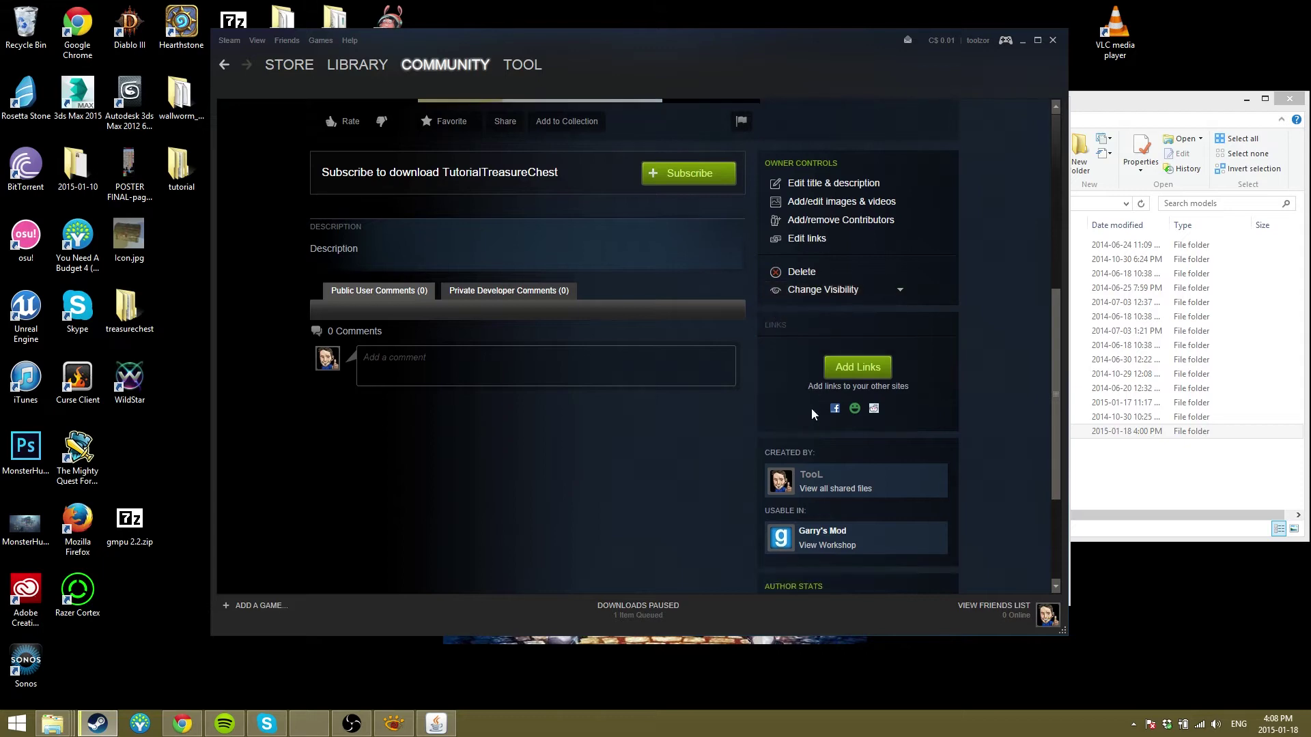
{"action": "scroll", "coordinate": [693, 375], "scroll_direction": "up", "scroll_amount": 4}
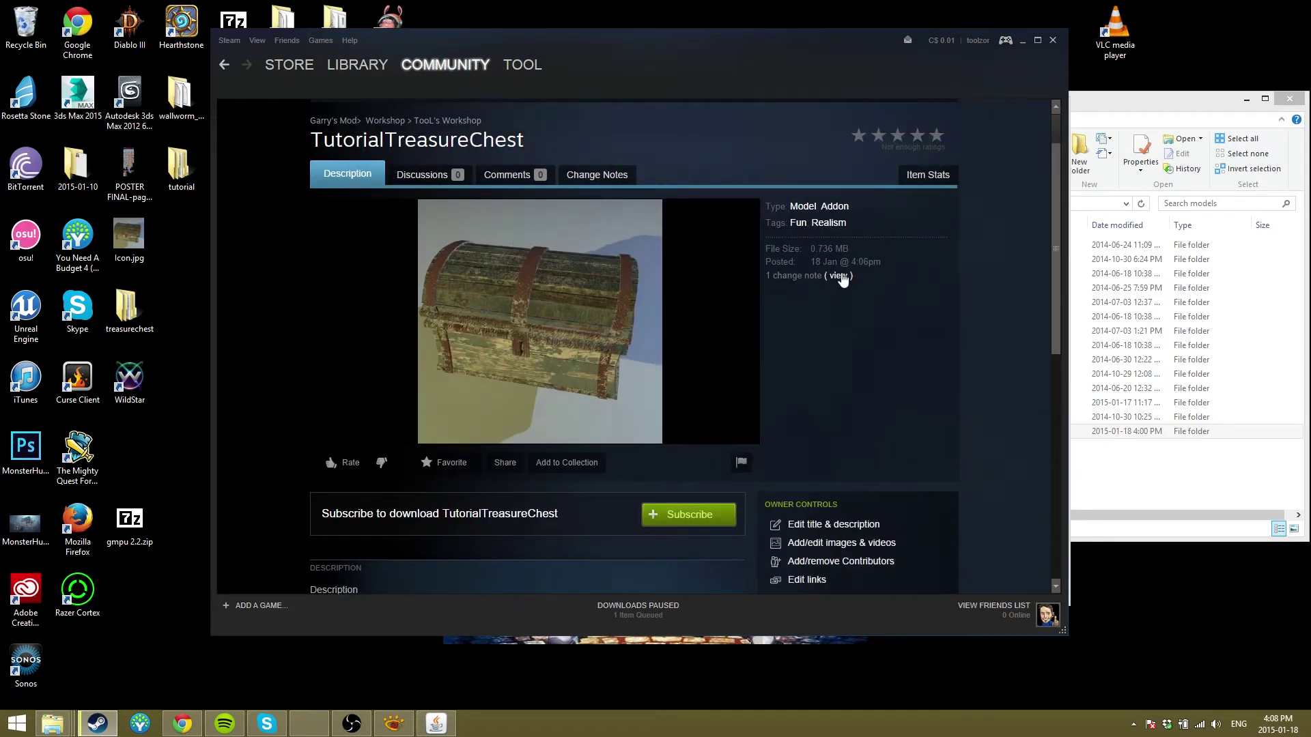
Step: Review the single change note, return to the Description, and move Steam aside
{"action": "left_click", "coordinate": [836, 277]}
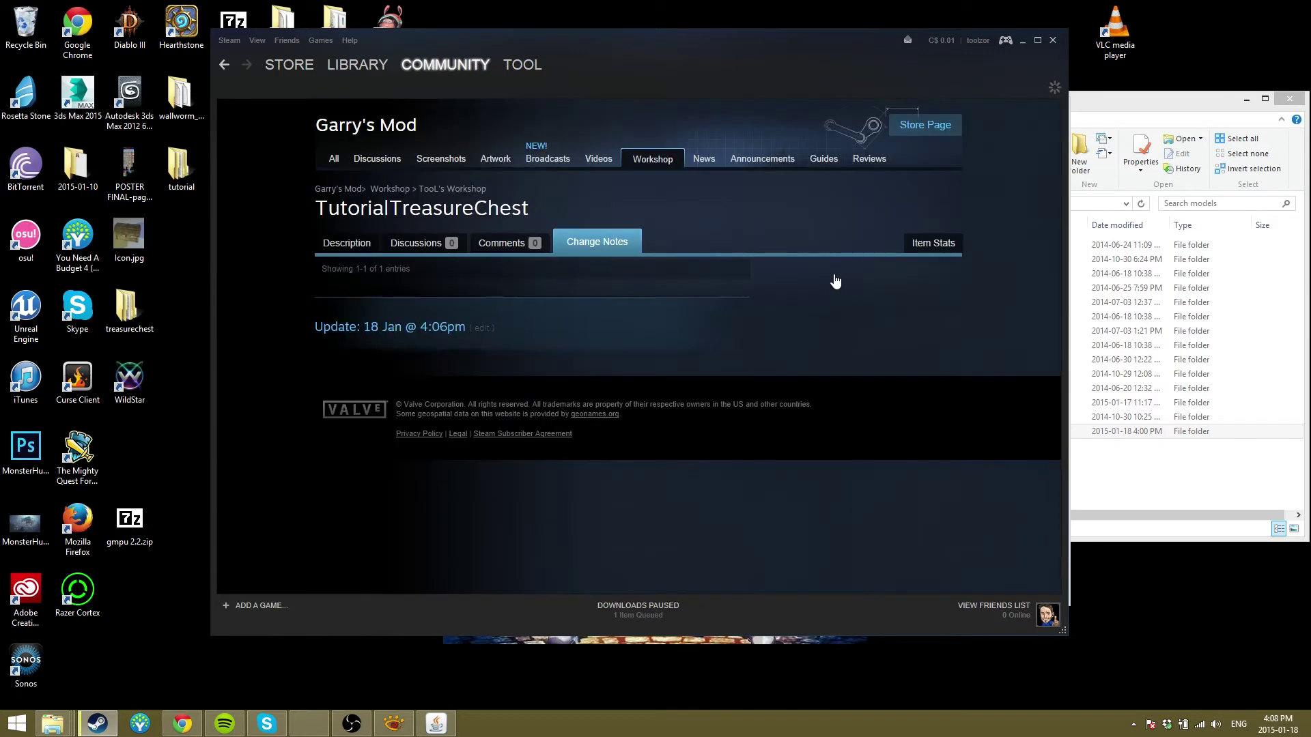
{"action": "left_click", "coordinate": [340, 251]}
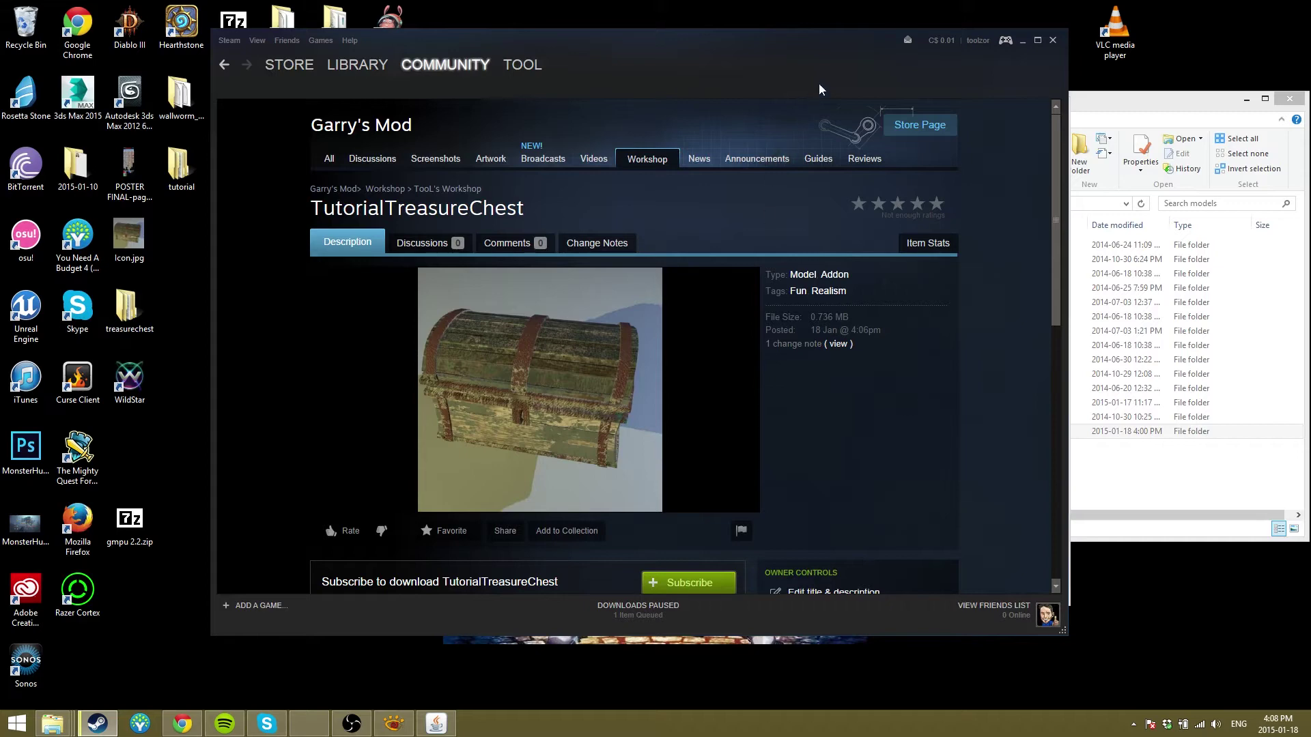
{"action": "left_click_drag", "start_coordinate": [828, 73], "coordinate": [885, 88]}
Step: In the publishing utility, set the addon source folder to Desktop\tutorial
{"action": "left_click", "coordinate": [1009, 140]}
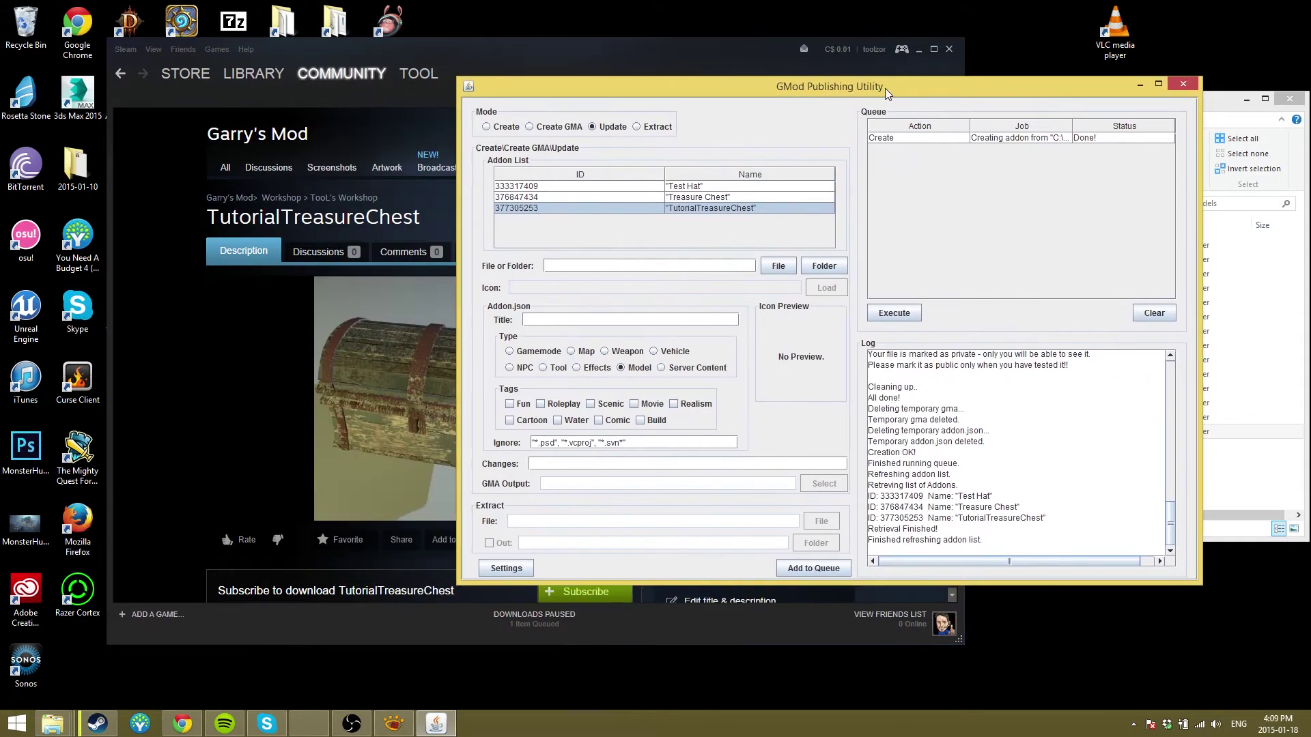
{"action": "left_click", "coordinate": [831, 266]}
{"action": "left_click", "coordinate": [710, 298]}
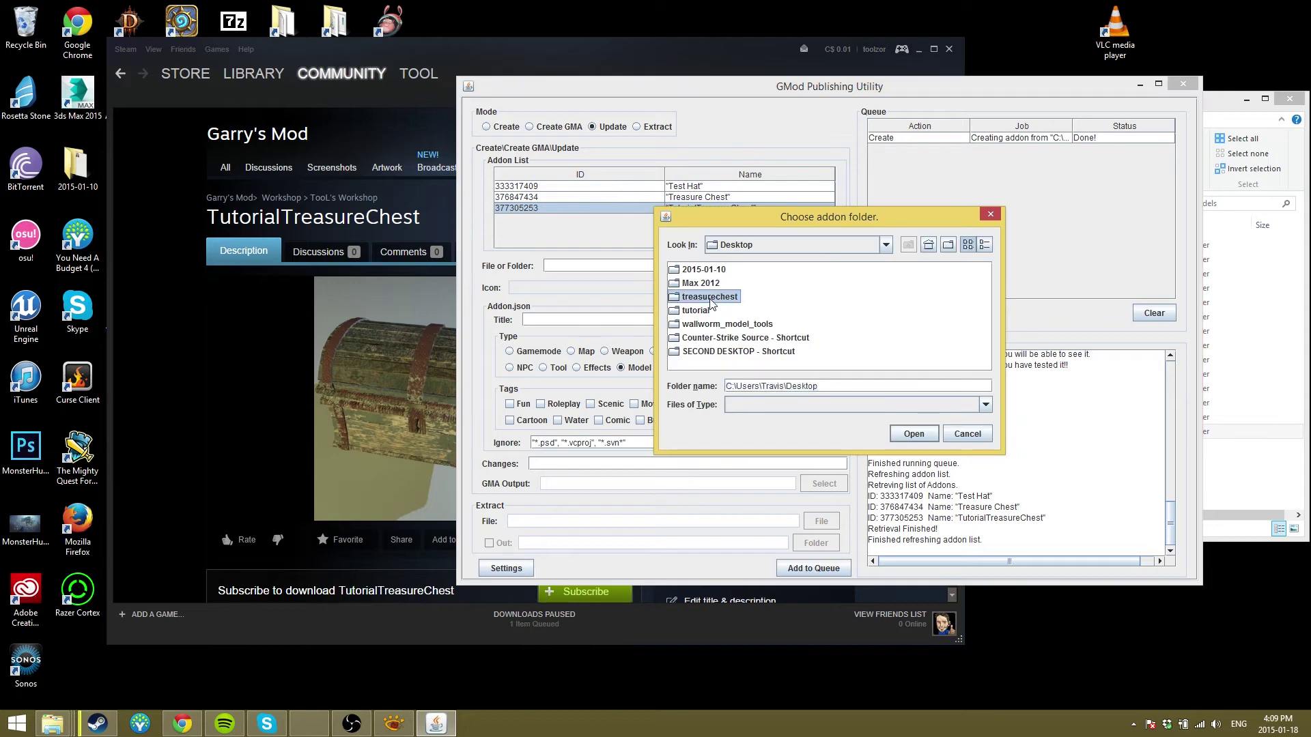
{"action": "double_click", "coordinate": [710, 312]}
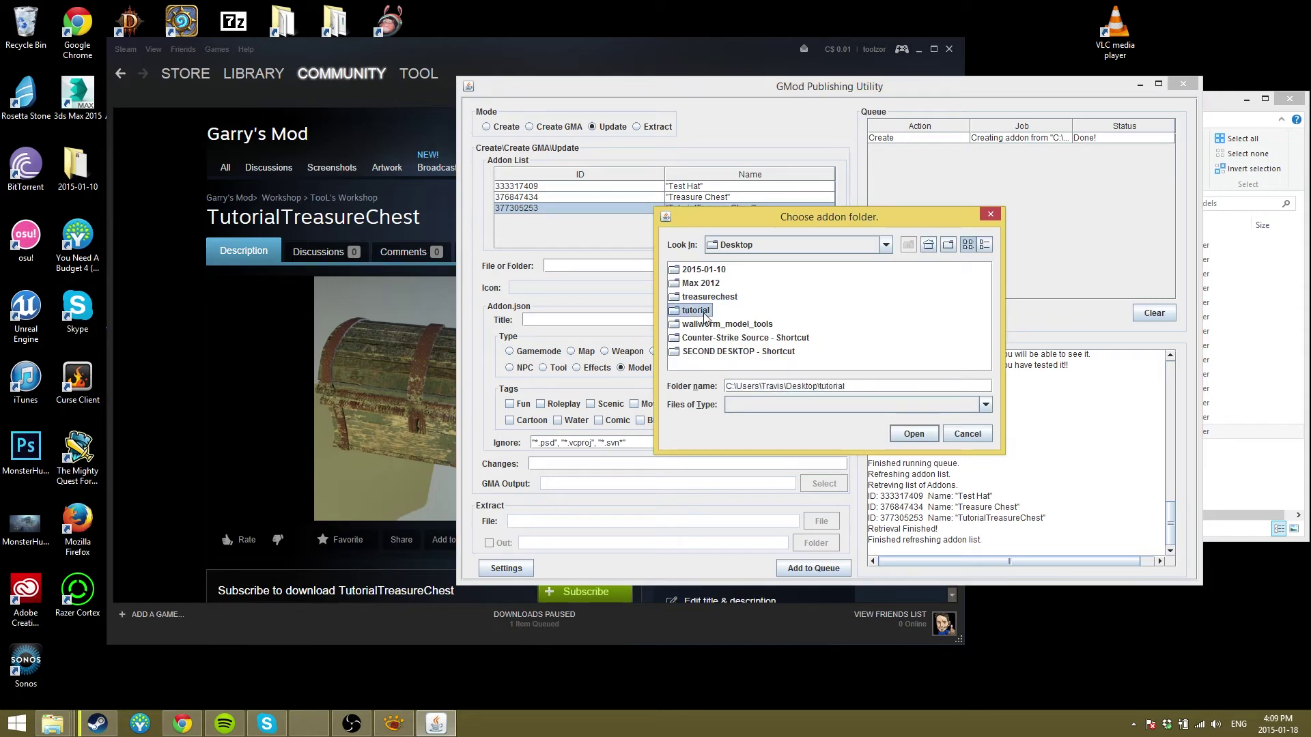
{"action": "left_click", "coordinate": [914, 434]}
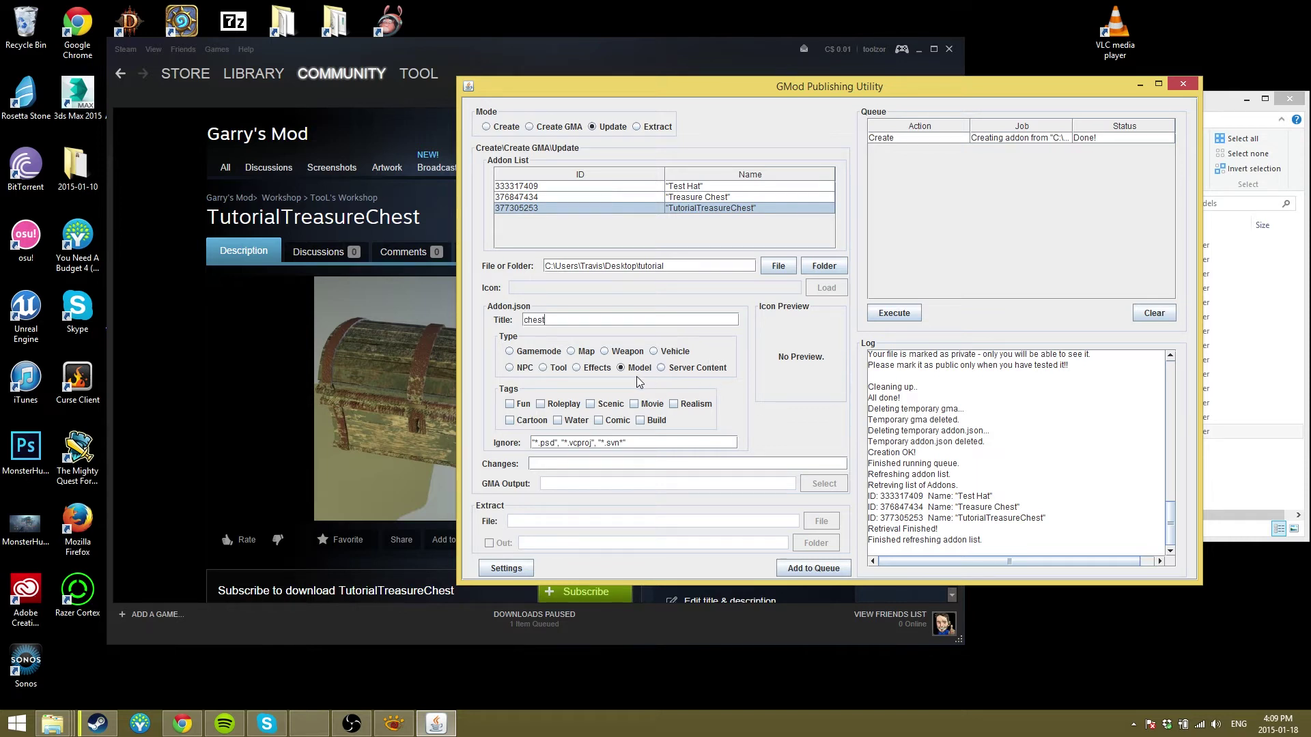
Step: Tag the update Fun and Realism with note 'example update', then queue and execute it
{"action": "left_click", "coordinate": [673, 404]}
{"action": "left_click", "coordinate": [510, 404]}
{"action": "left_click", "coordinate": [609, 465]}
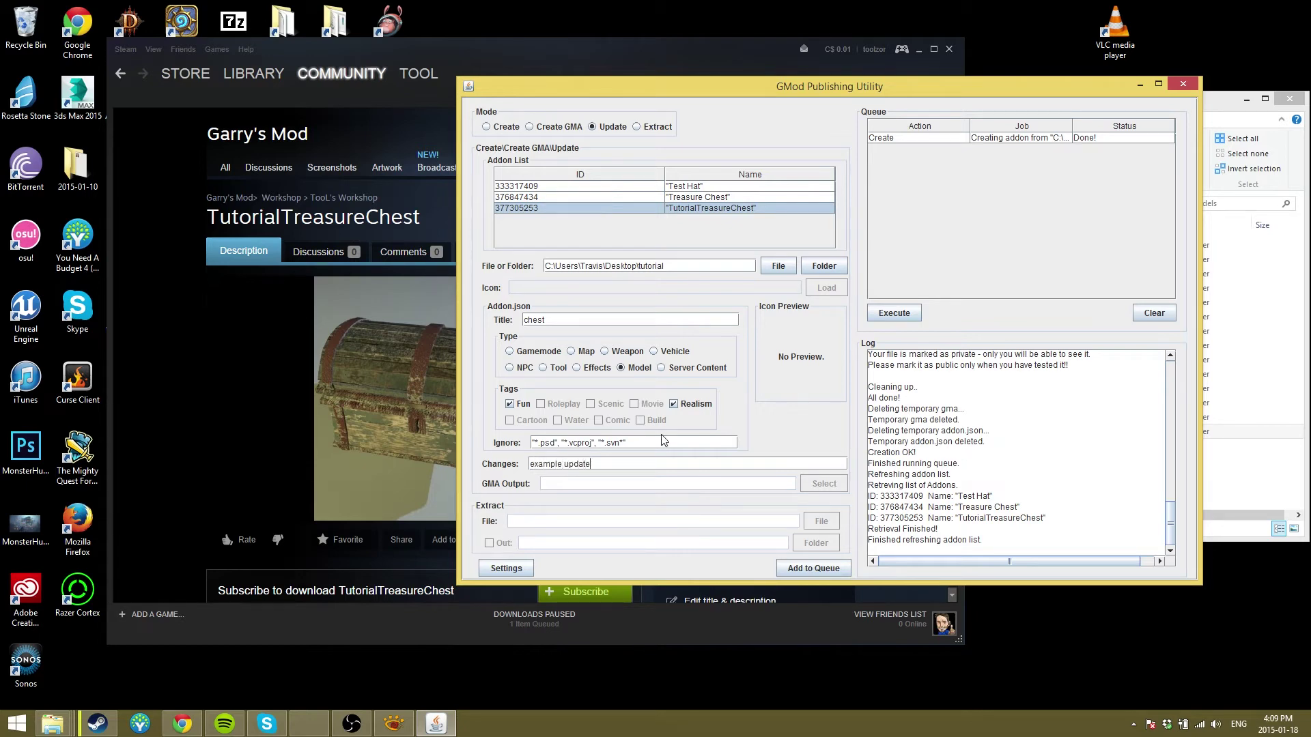
{"action": "left_click", "coordinate": [814, 568]}
{"action": "left_click", "coordinate": [892, 312]}
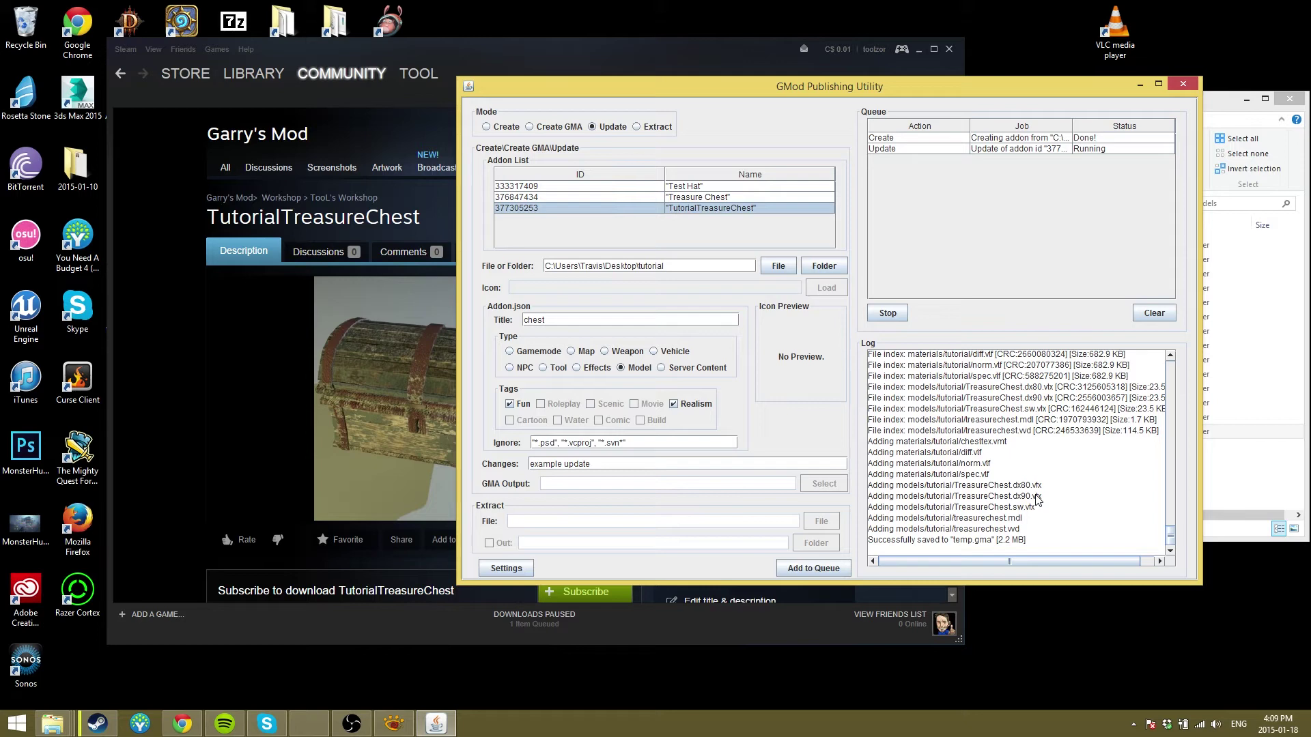
{"action": "left_click", "coordinate": [428, 219]}
{"action": "right_click", "coordinate": [175, 199]}
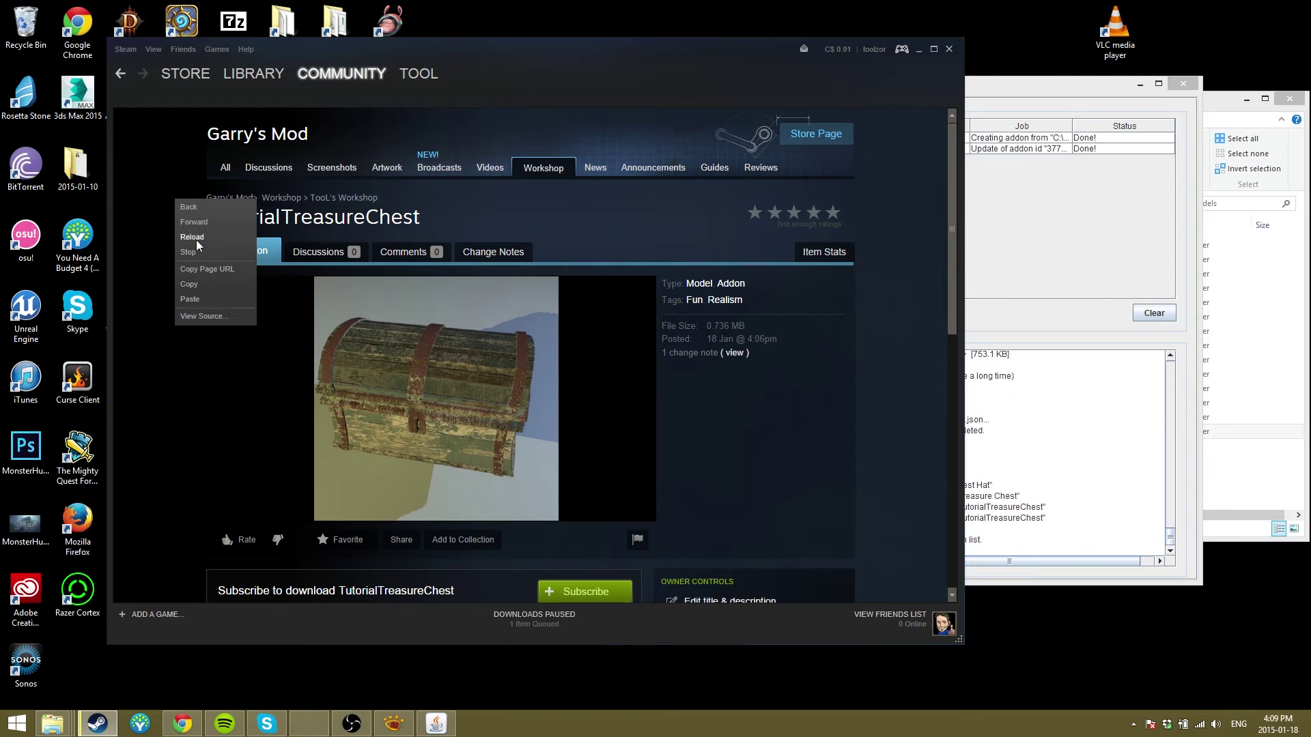
Step: Reload the Steam item page and confirm the 4:09pm 'example update' change note
{"action": "left_click", "coordinate": [192, 238]}
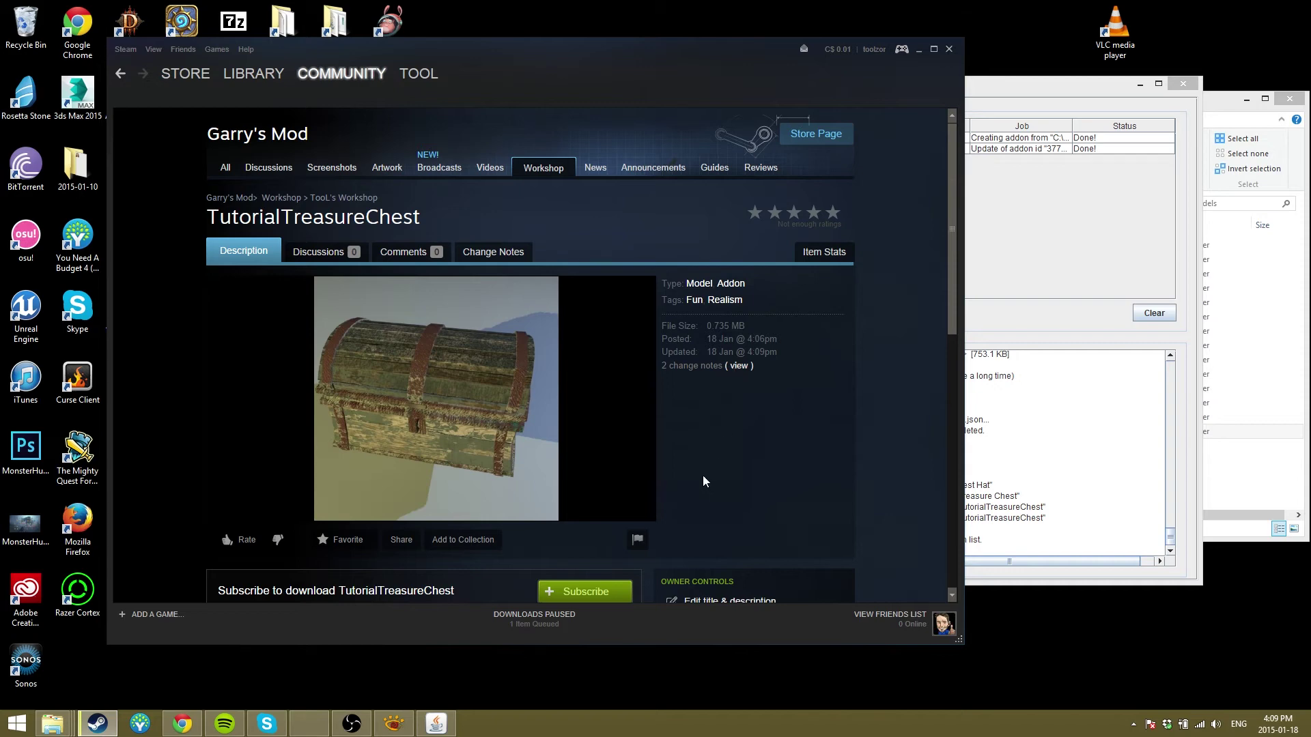
{"action": "left_click", "coordinate": [738, 366]}
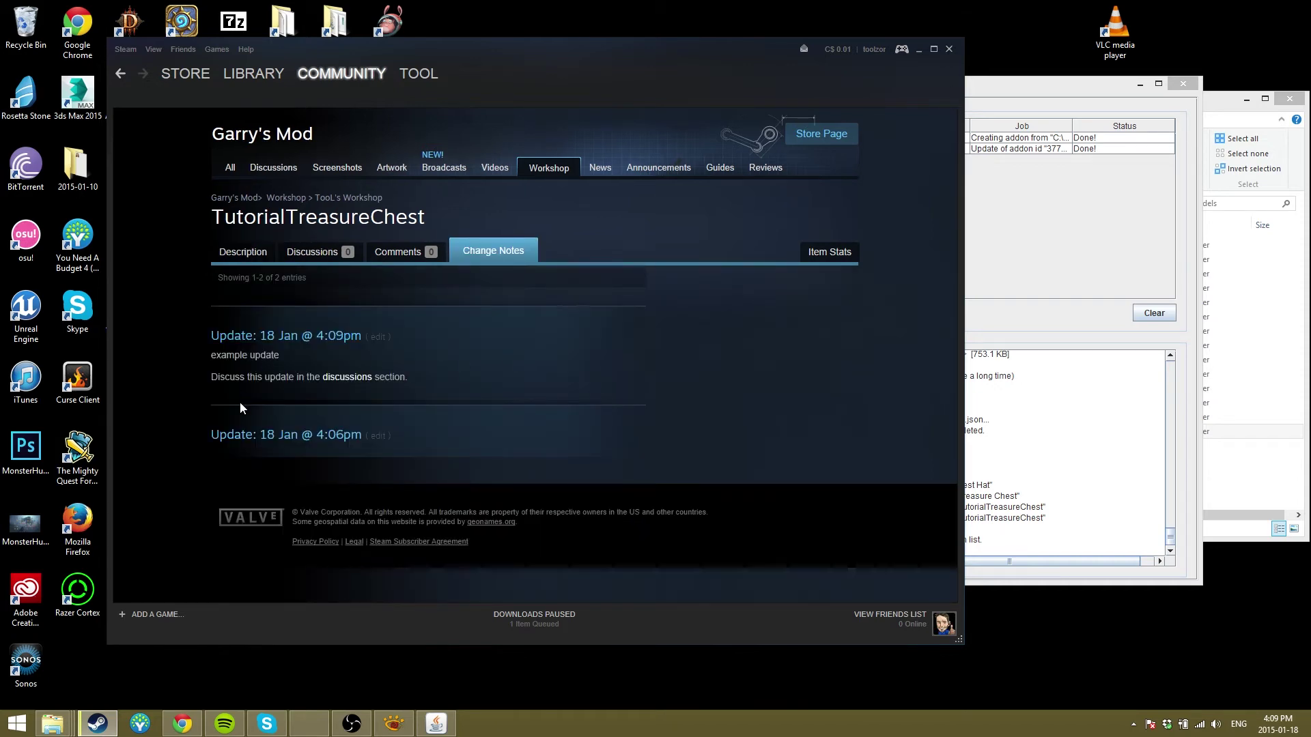
{"action": "left_click", "coordinate": [1066, 331]}
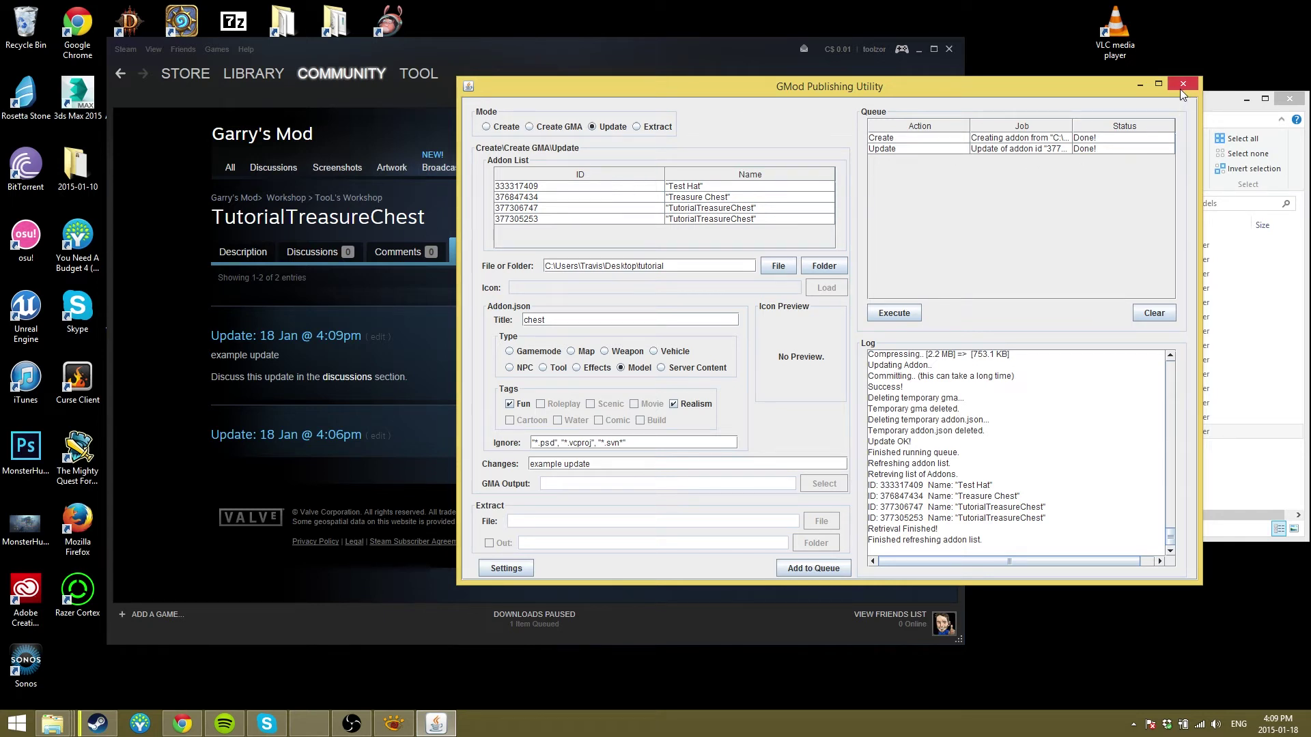
{"action": "left_click", "coordinate": [367, 407]}
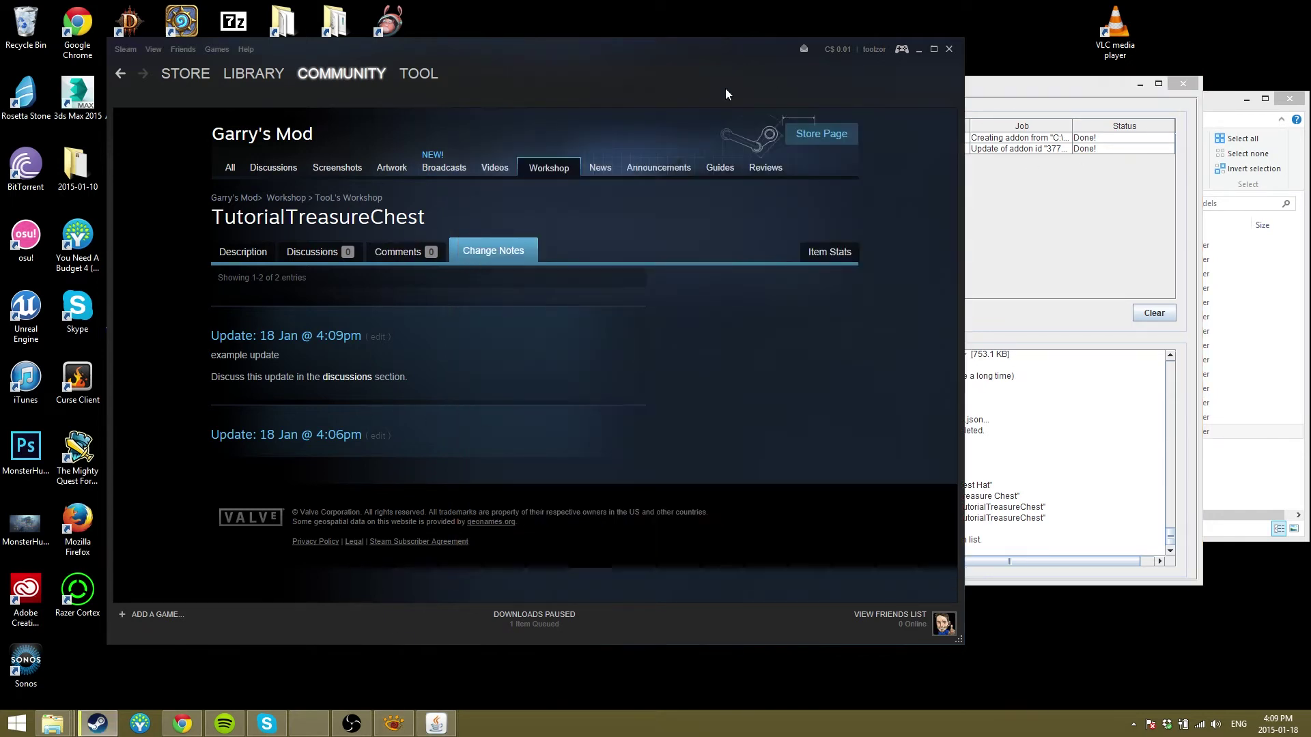
Step: Minimize the OBS recording window to reveal the Steam Workshop page
{"action": "left_click", "coordinate": [352, 723]}
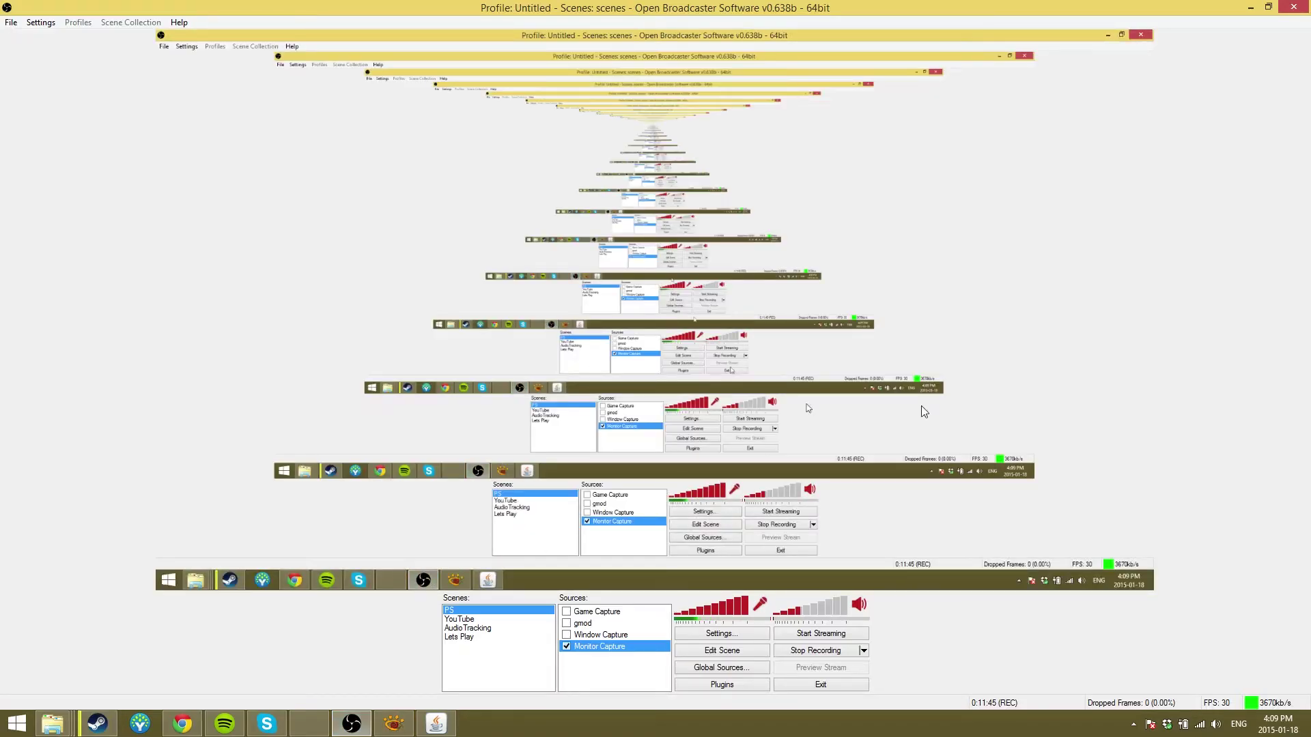
{"action": "left_click", "coordinate": [1250, 7]}
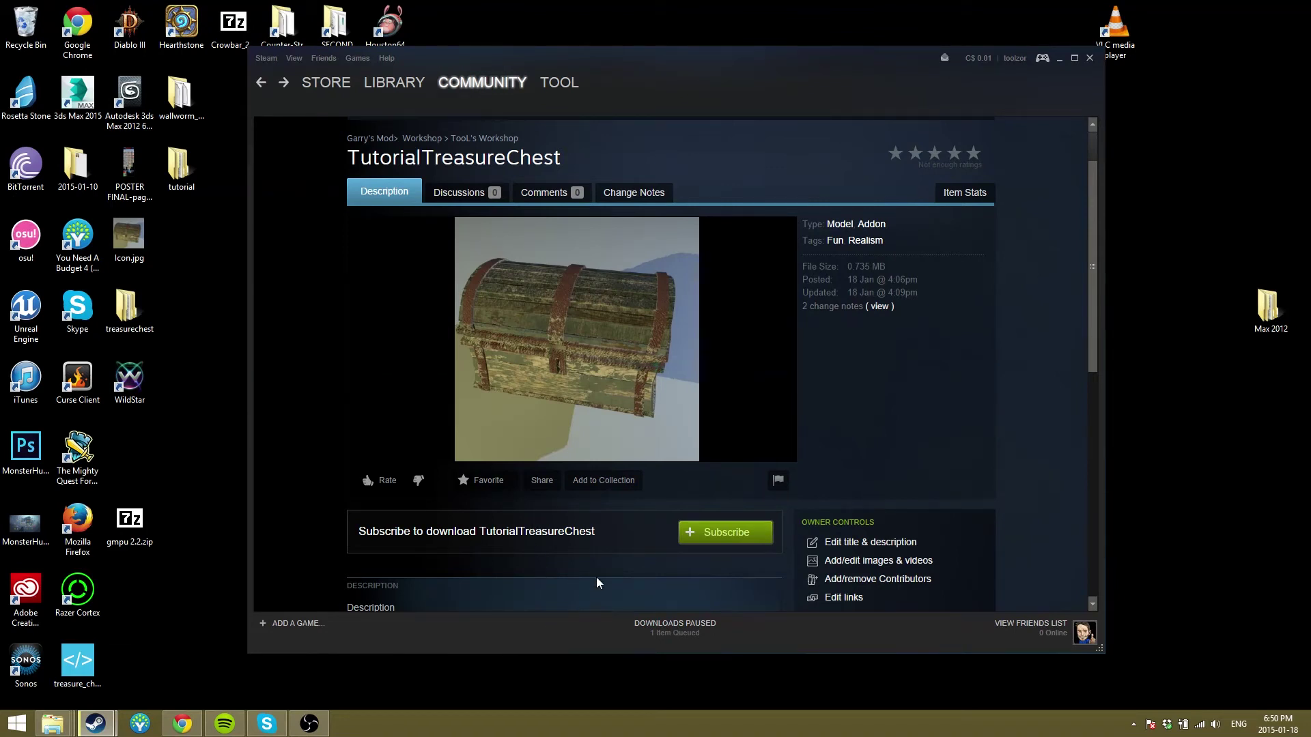
Step: Subscribe to TutorialTreasureChest on its Workshop page
{"action": "left_click", "coordinate": [693, 536]}
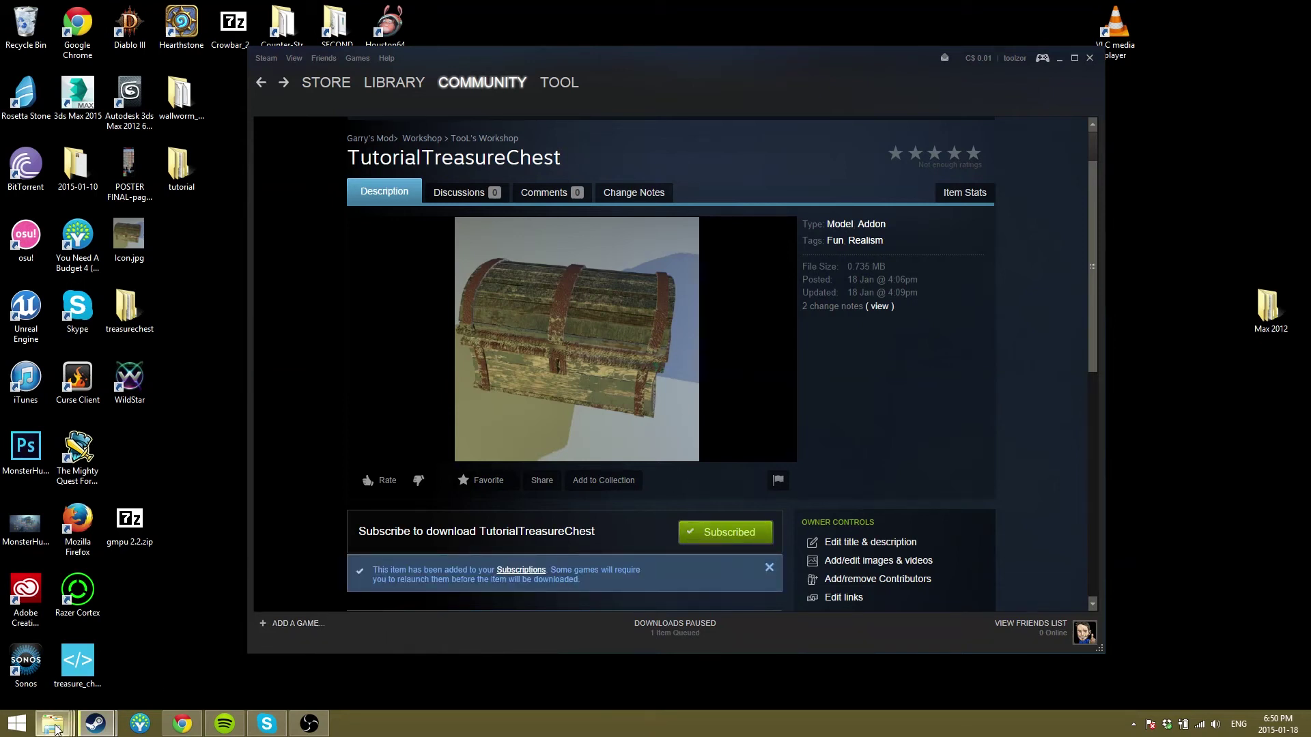
{"action": "mouse_move", "coordinate": [54, 727]}
{"action": "left_click", "coordinate": [245, 641]}
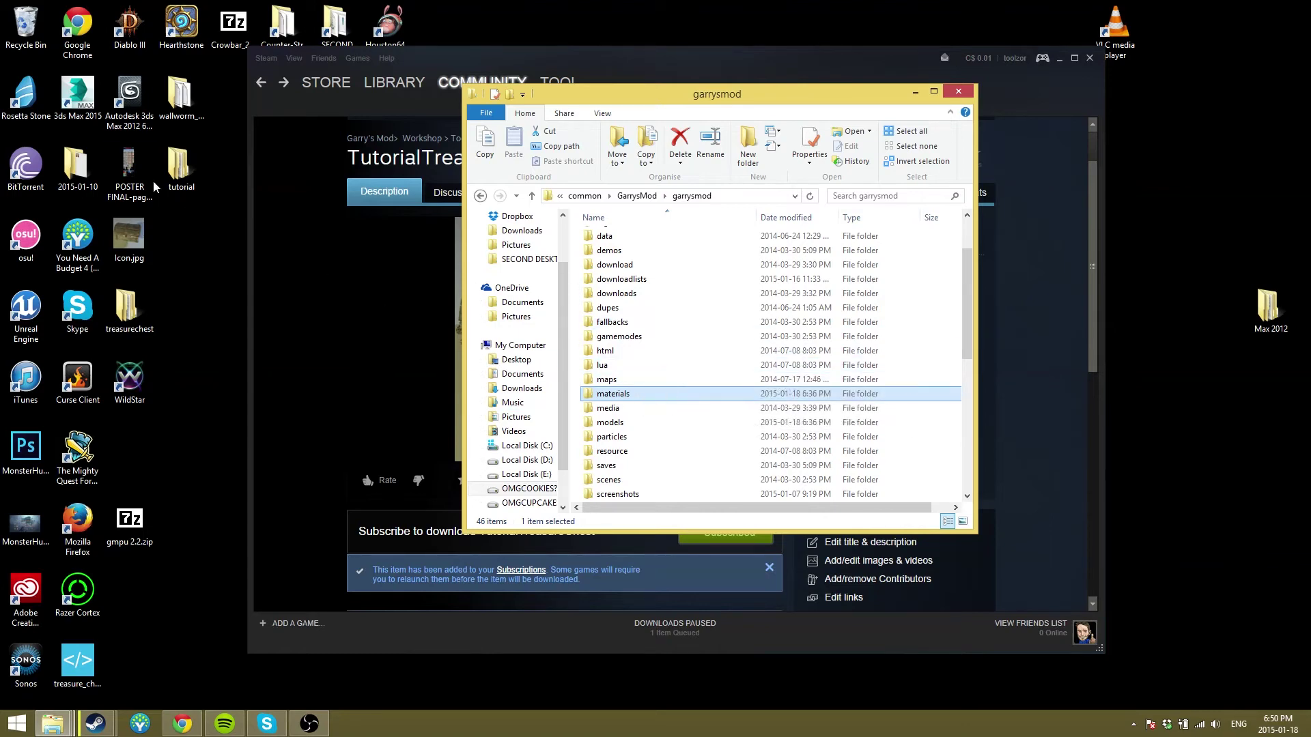
Step: Copy the tutorial materials and models folders into garrysmod, replacing duplicates
{"action": "double_click", "coordinate": [180, 167]}
{"action": "double_click", "coordinate": [141, 314]}
{"action": "left_click", "coordinate": [141, 309]}
{"action": "left_click", "coordinate": [119, 266]}
{"action": "left_click_drag", "start_coordinate": [150, 309], "coordinate": [663, 400]}
{"action": "left_click", "coordinate": [151, 323]}
{"action": "left_click_drag", "start_coordinate": [160, 324], "coordinate": [689, 199]}
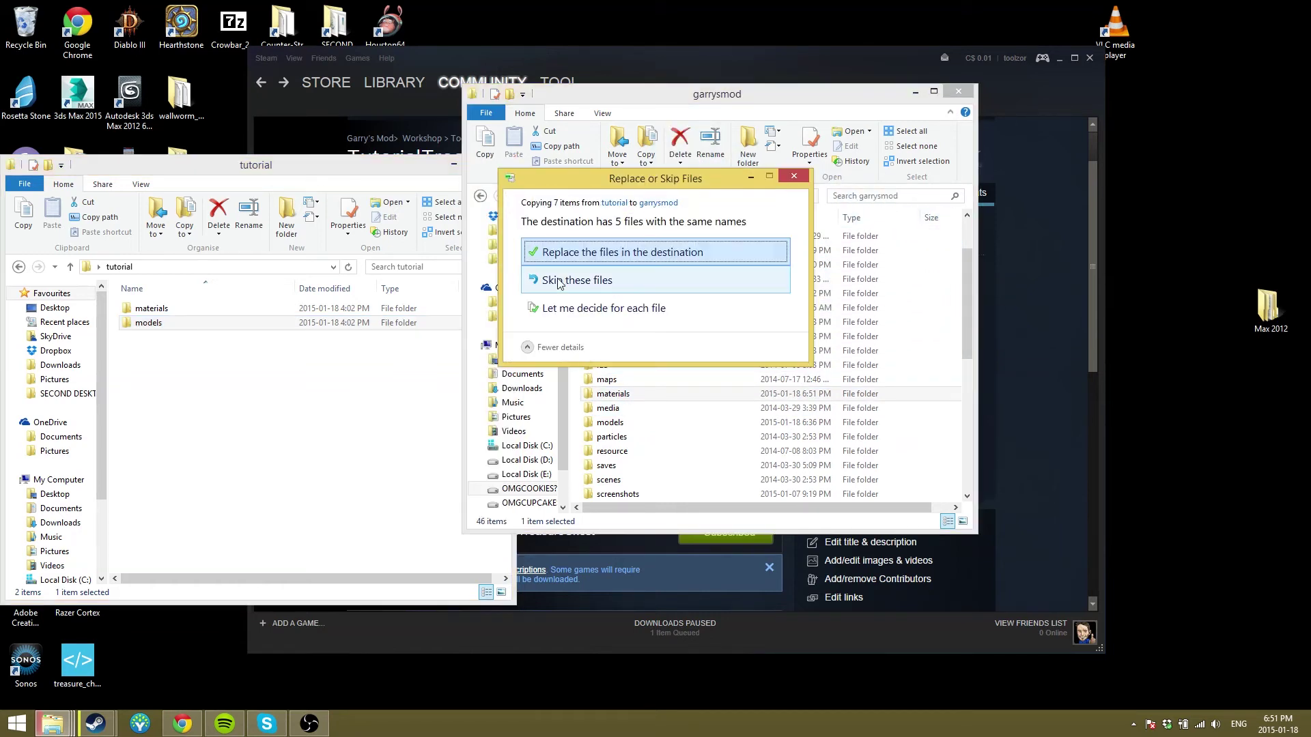
{"action": "left_click", "coordinate": [608, 280]}
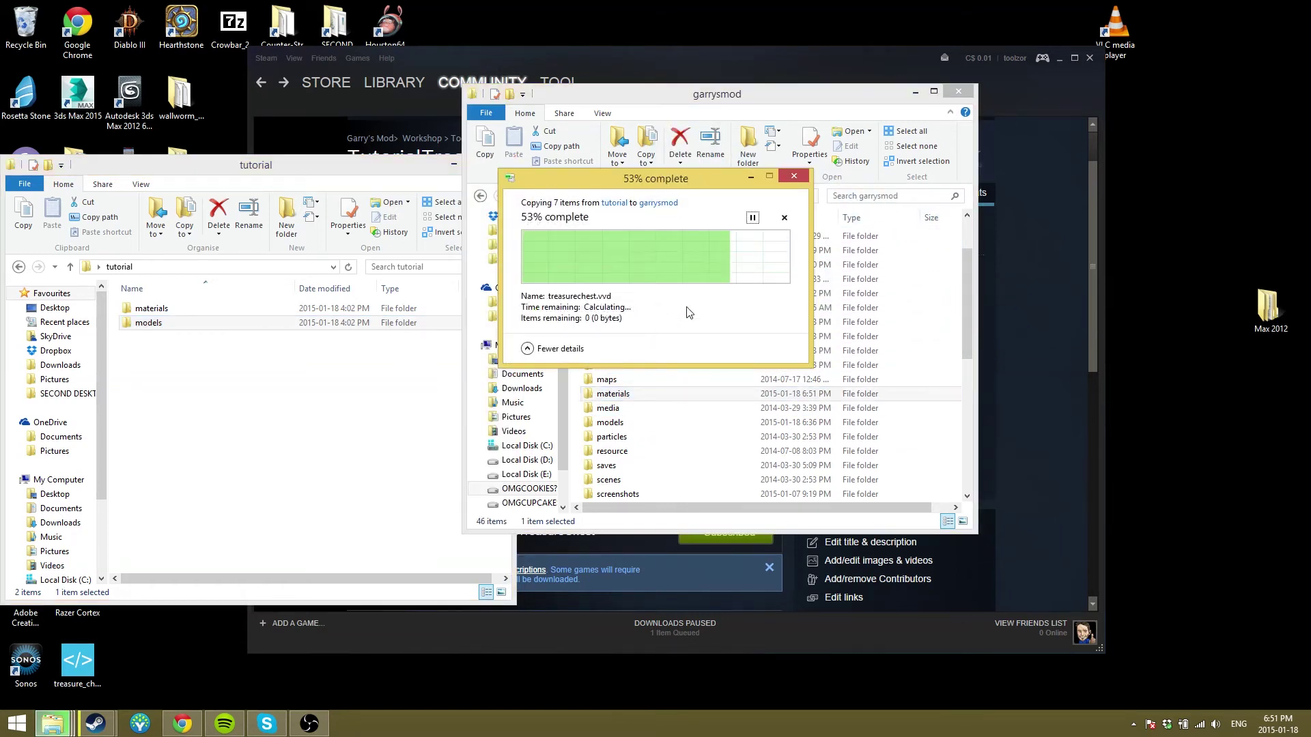
Step: Fix the nested materials folder in the game's materials directory and tidy the Explorer windows
{"action": "double_click", "coordinate": [625, 394]}
{"action": "double_click", "coordinate": [614, 251]}
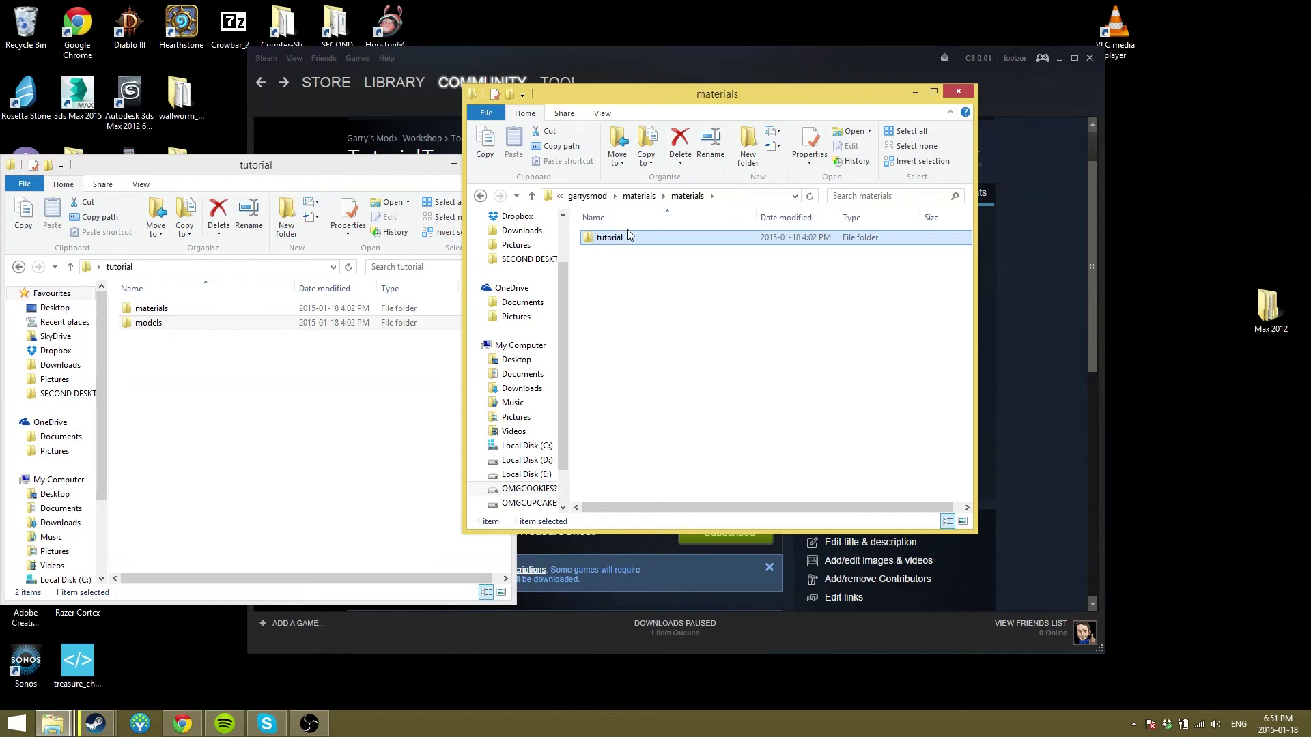
{"action": "left_click", "coordinate": [643, 197]}
{"action": "key", "text": "ctrl+v"}
{"action": "left_click", "coordinate": [703, 251]}
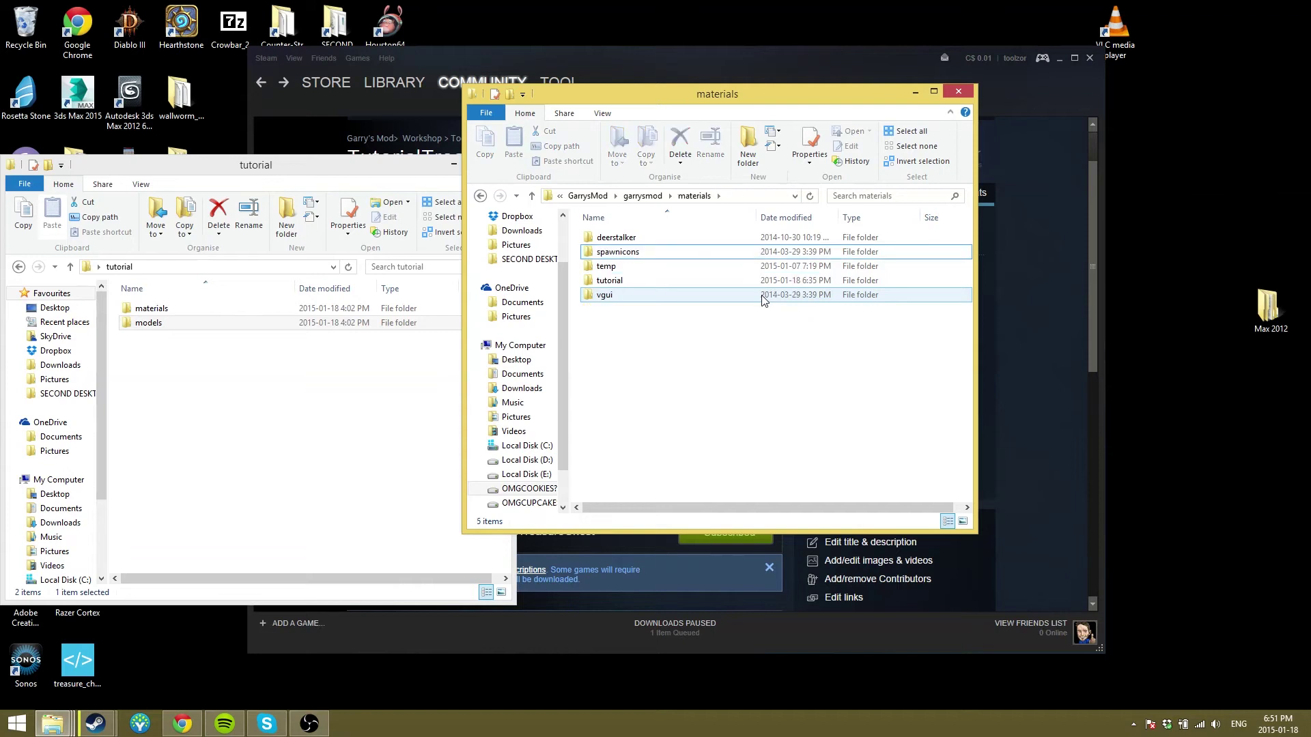
{"action": "left_click", "coordinate": [145, 326]}
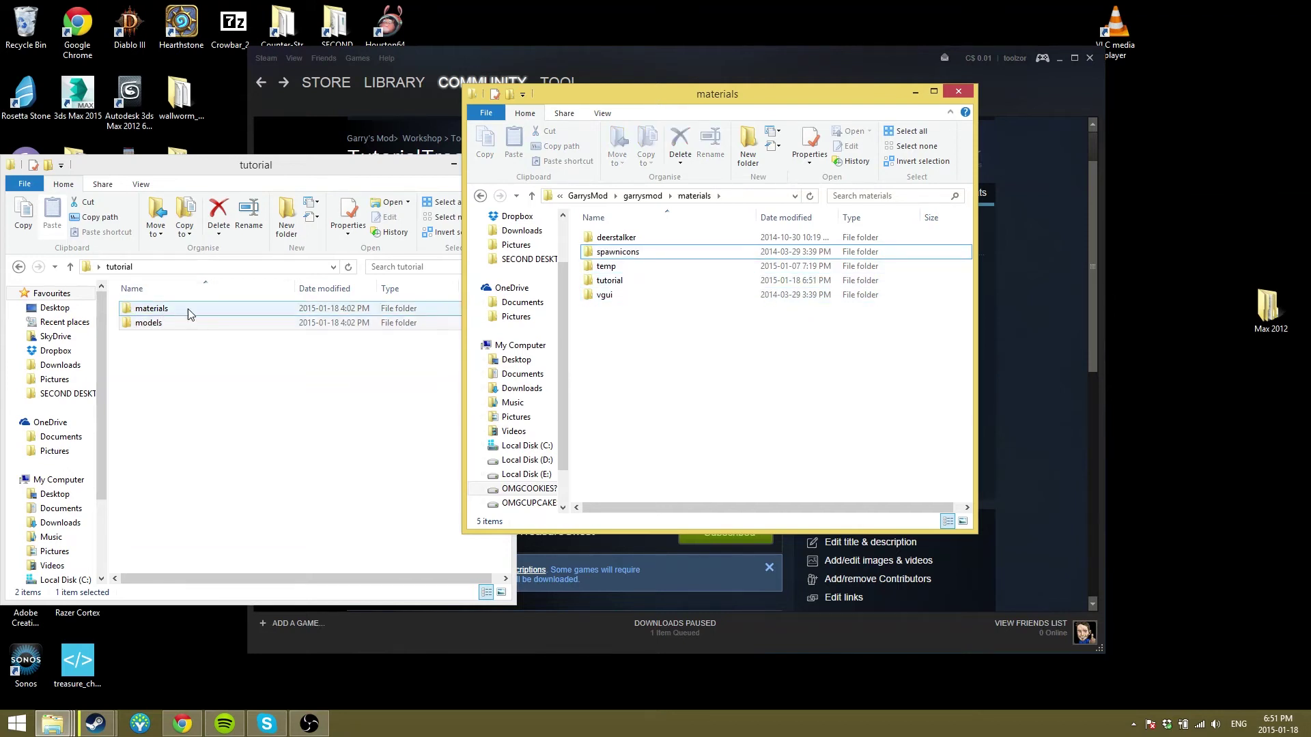
{"action": "left_click", "coordinate": [642, 196]}
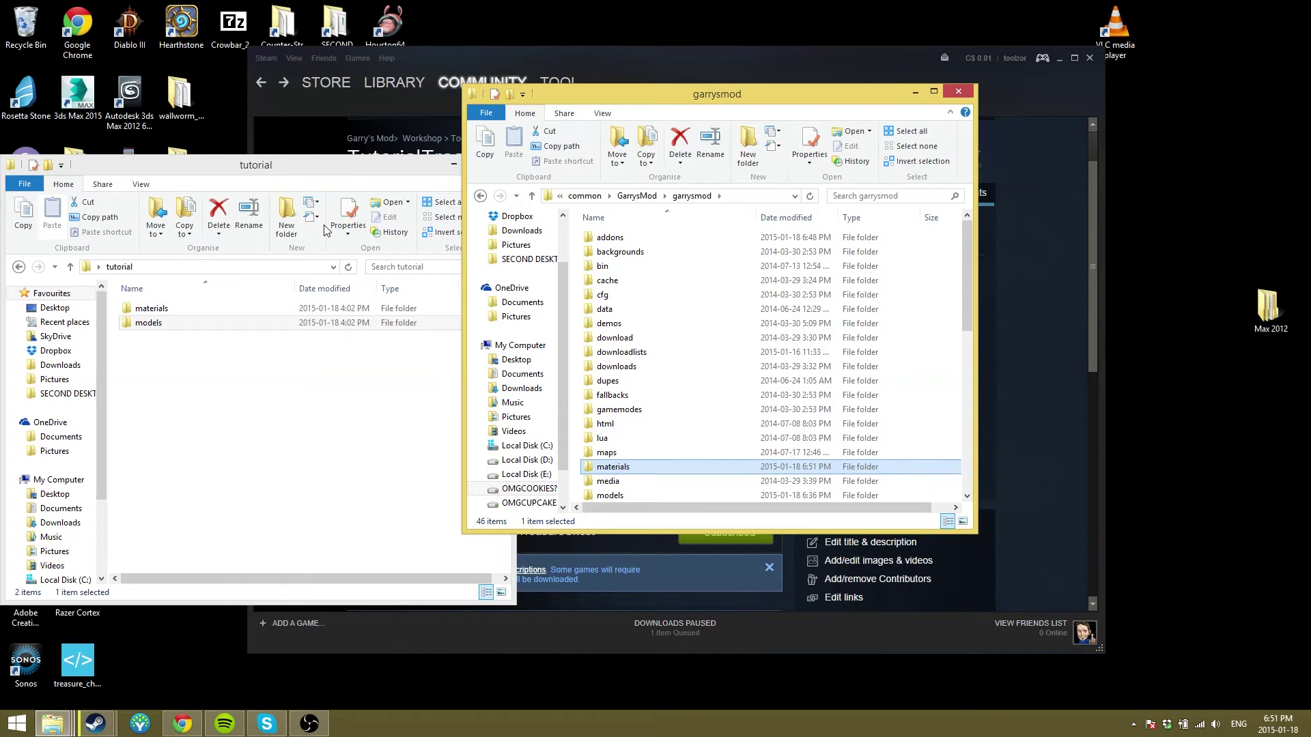
{"action": "left_click", "coordinate": [451, 171]}
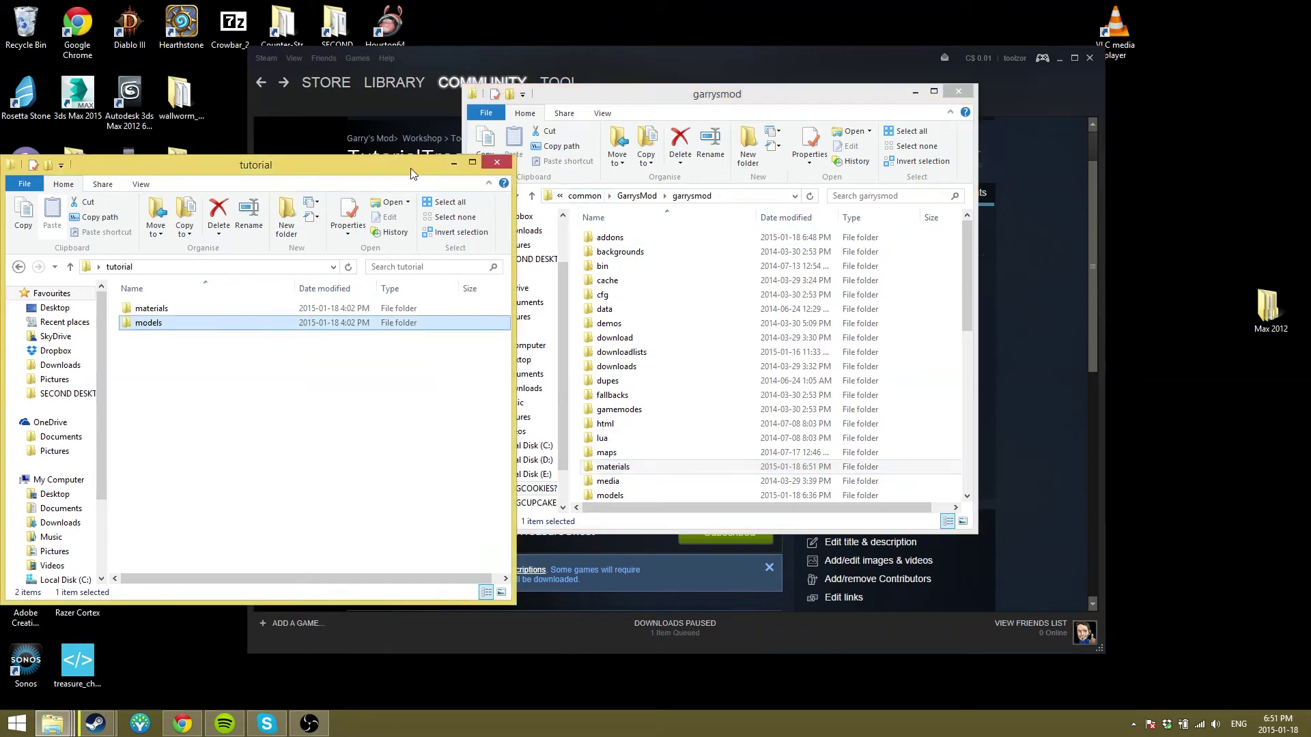
{"action": "left_click", "coordinate": [452, 165]}
Step: Launch Garry's Mod from the Steam Library and start a new gm_flatgrass Sandbox game
{"action": "left_click", "coordinate": [409, 132]}
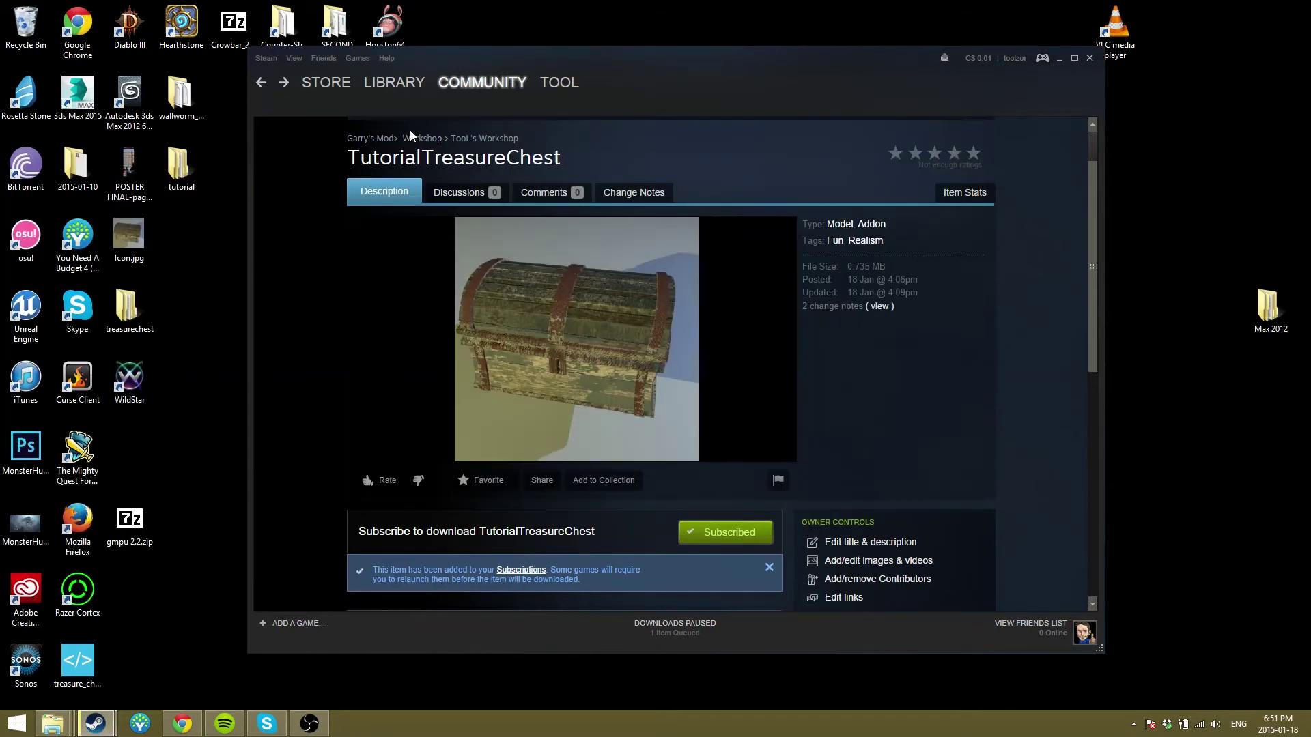
{"action": "left_click", "coordinate": [397, 87]}
{"action": "left_click", "coordinate": [474, 185]}
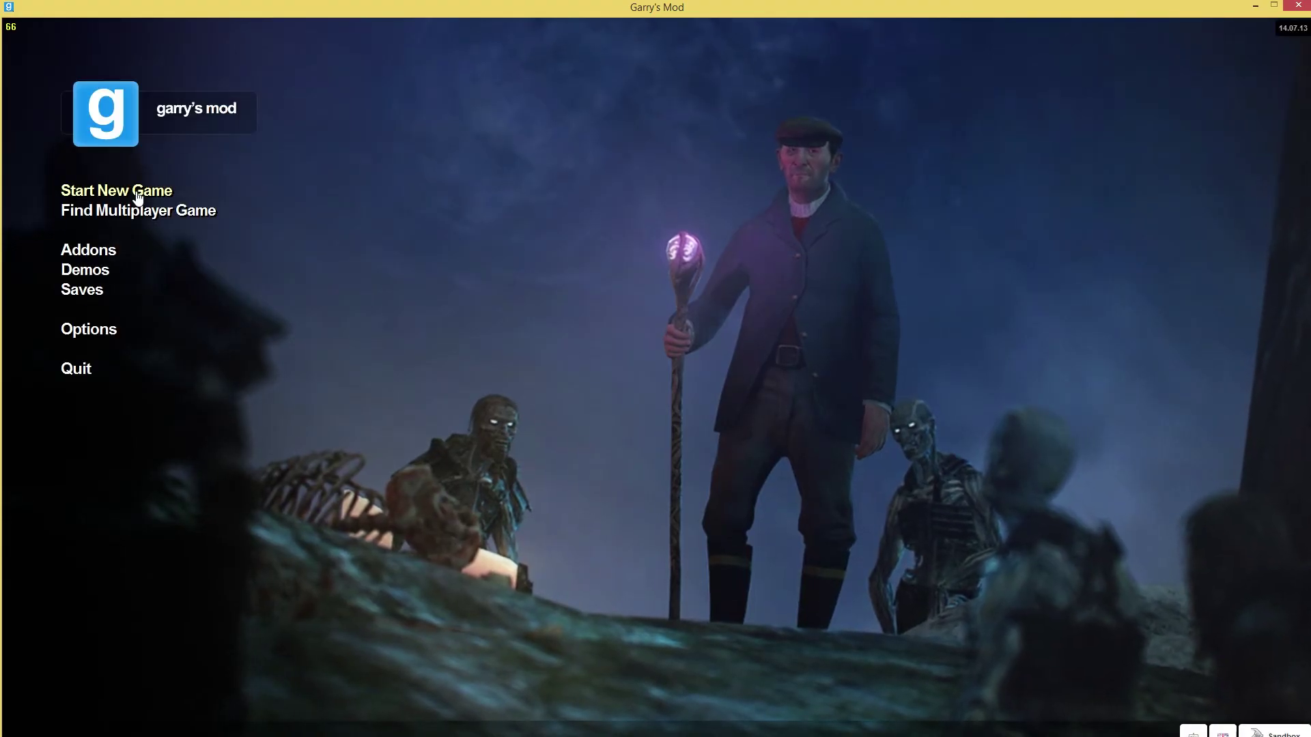
{"action": "left_click", "coordinate": [136, 197]}
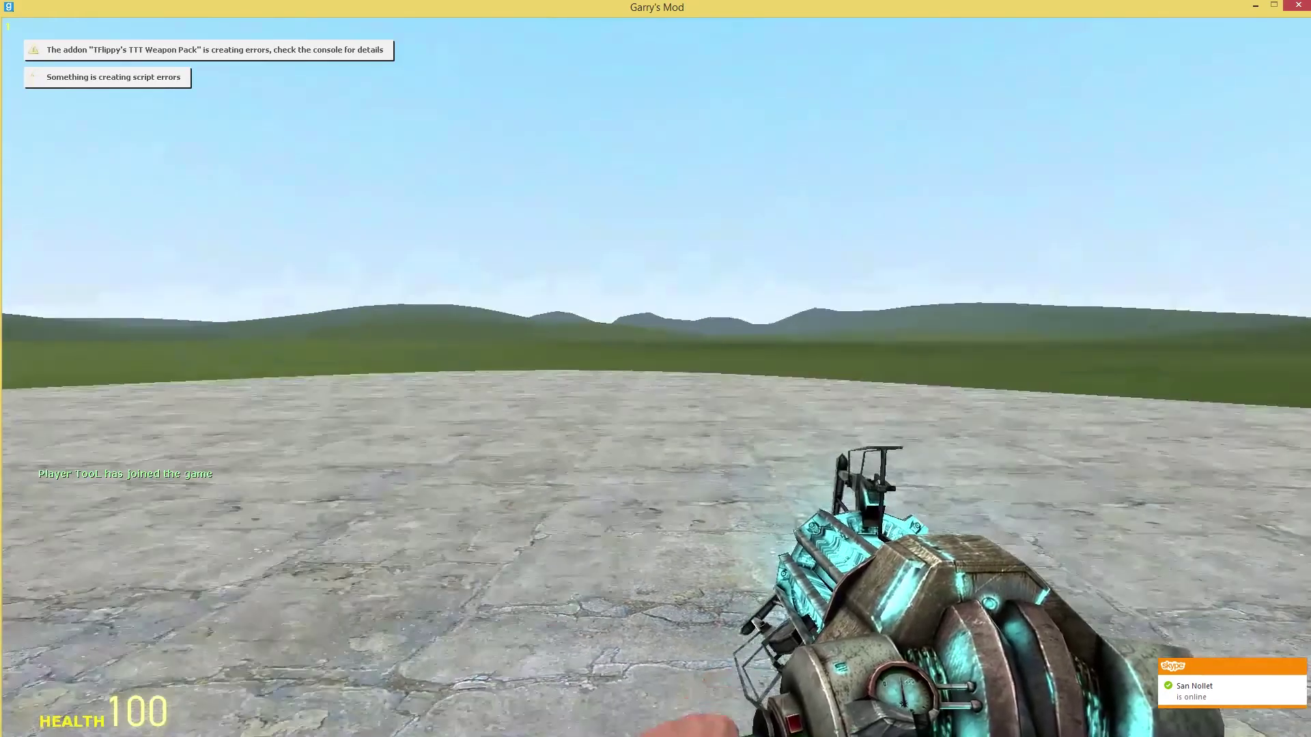
Step: Spawn the treasure chest from Addons > Chest and set it upright with the physgun
{"action": "key", "text": "q"}
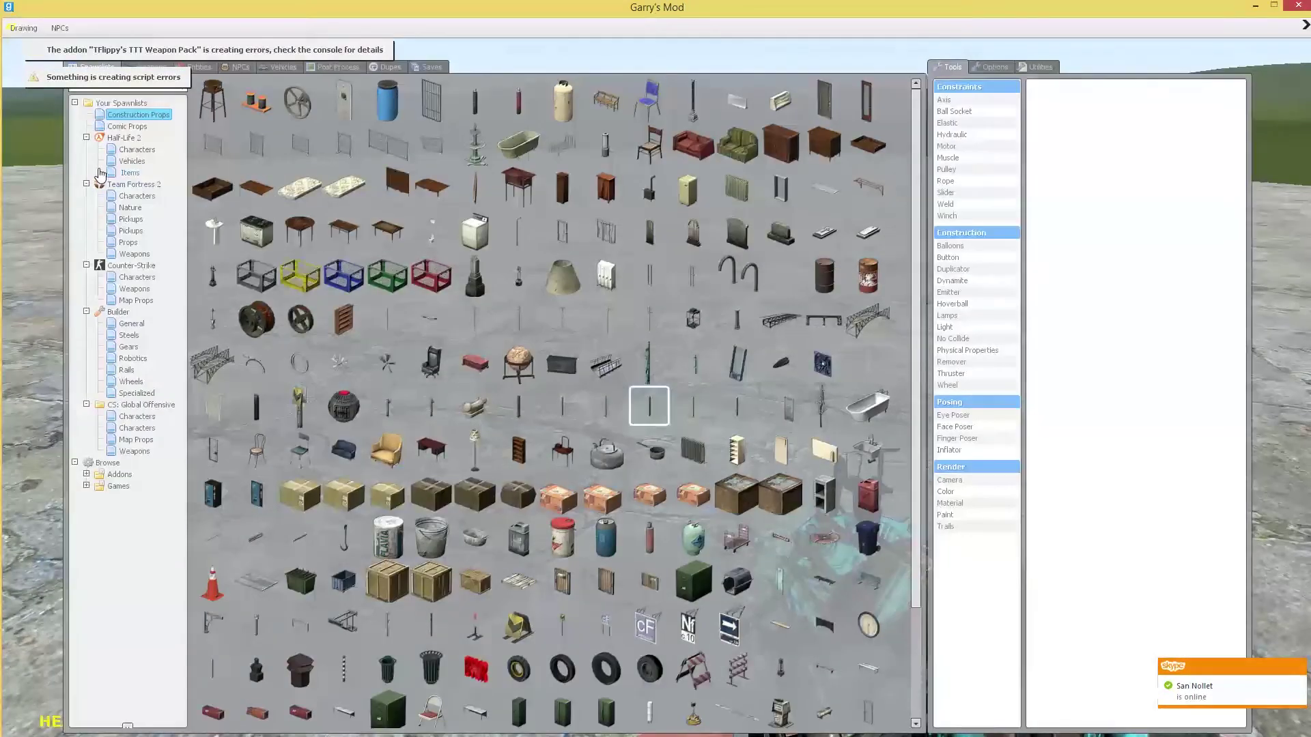
{"action": "left_click", "coordinate": [87, 474]}
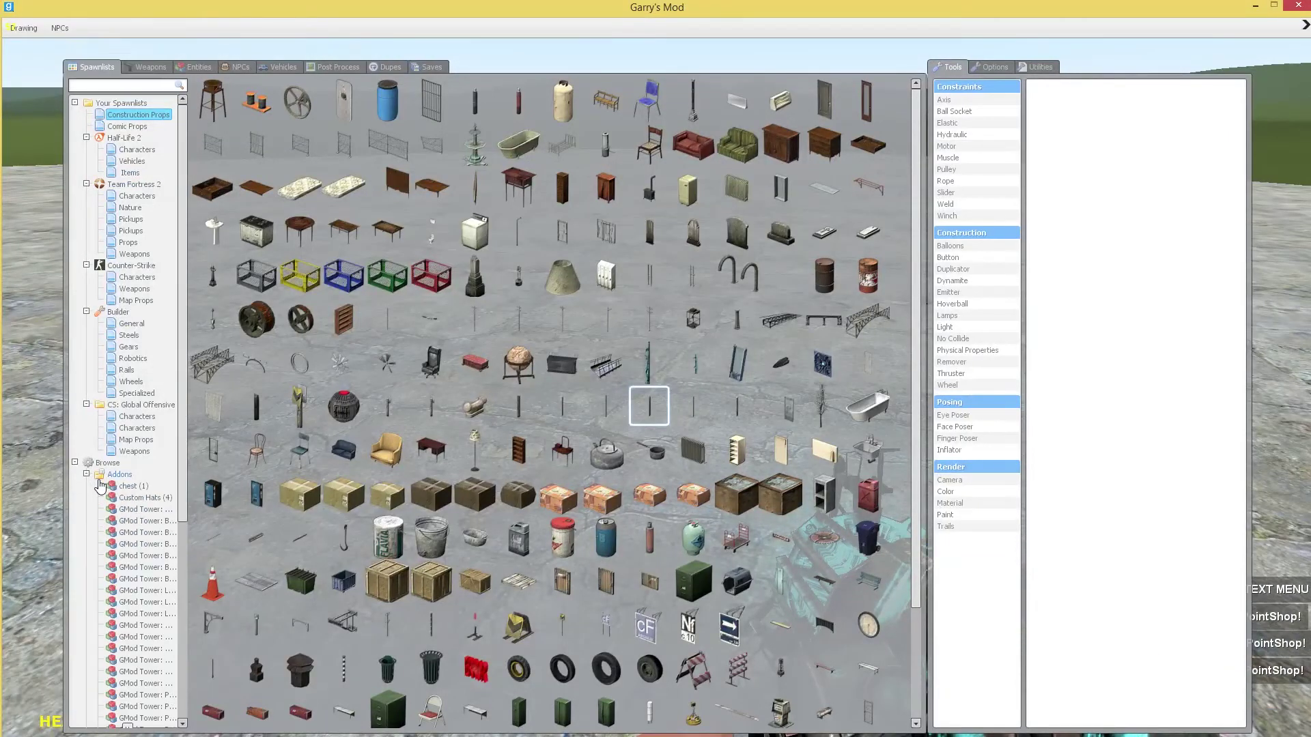
{"action": "left_click", "coordinate": [128, 486]}
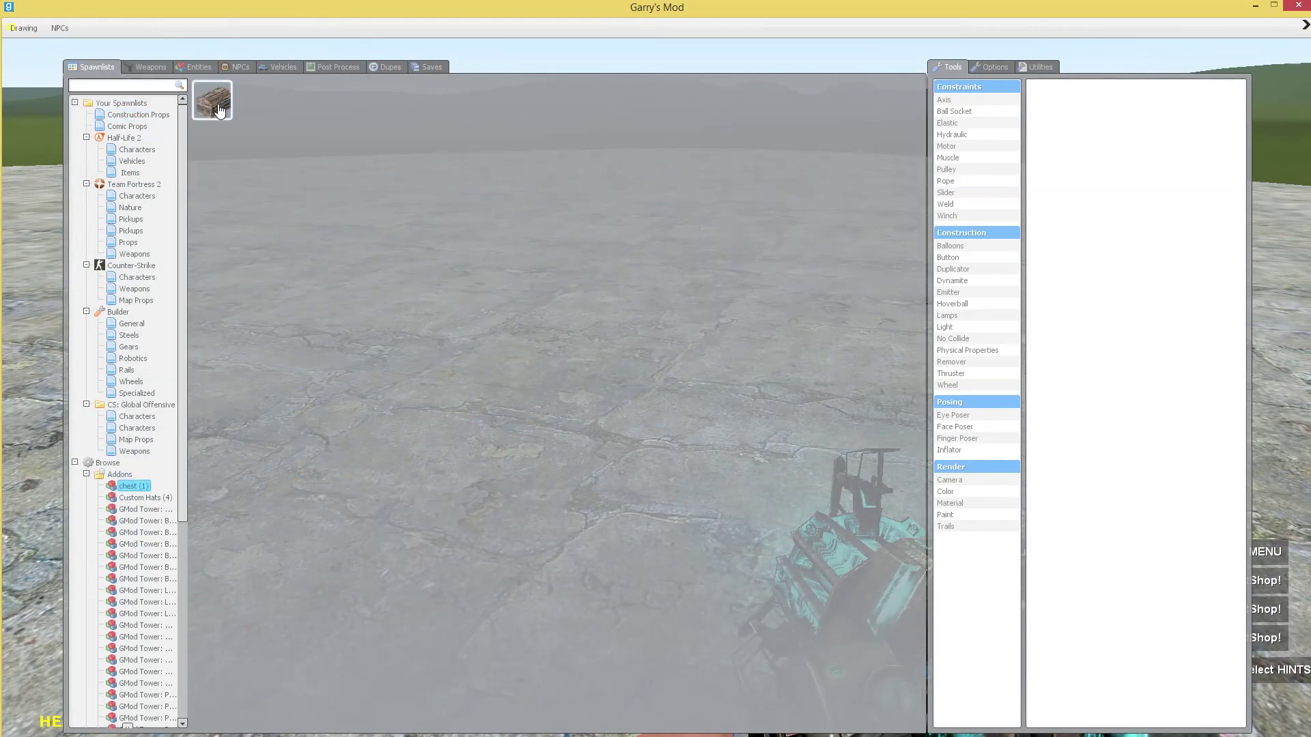
{"action": "left_click", "coordinate": [213, 102]}
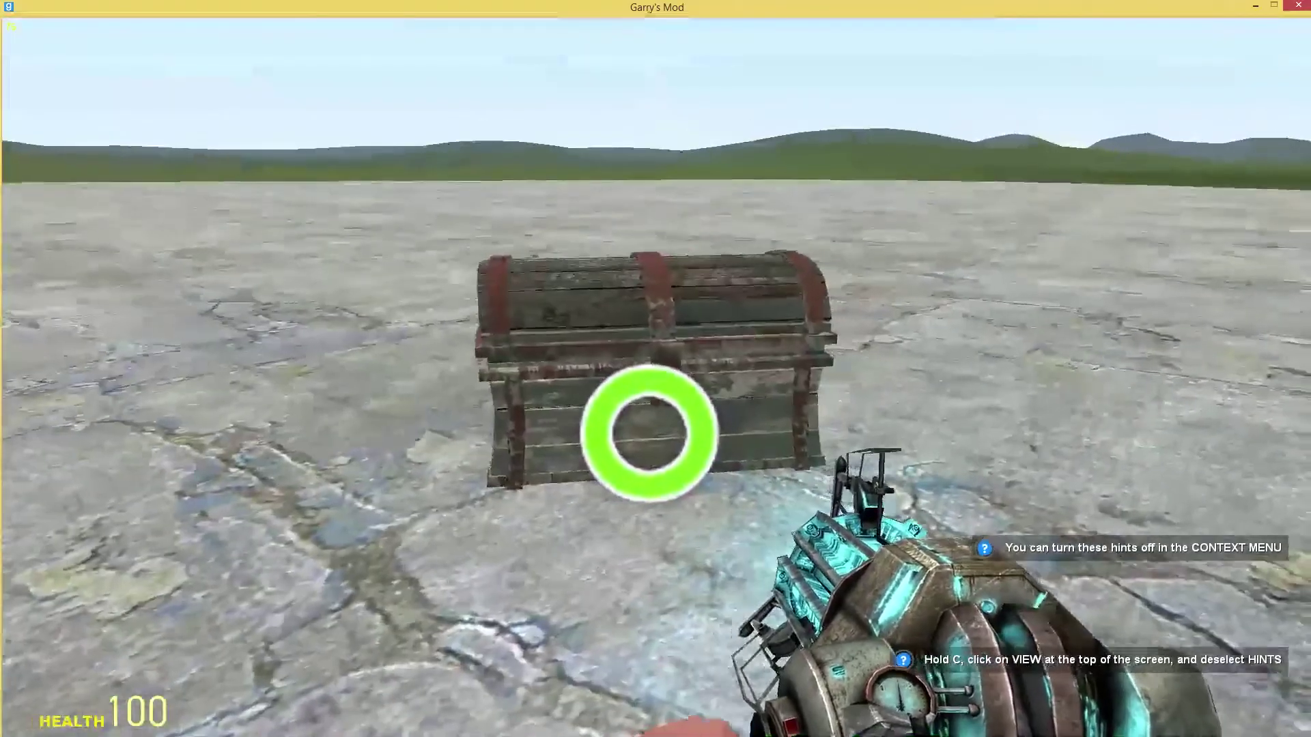
{"action": "left_click", "coordinate": [656, 369]}
{"action": "left_click_drag", "start_coordinate": [655, 369], "coordinate": [587, 164]}
{"action": "right_click", "coordinate": [656, 369]}
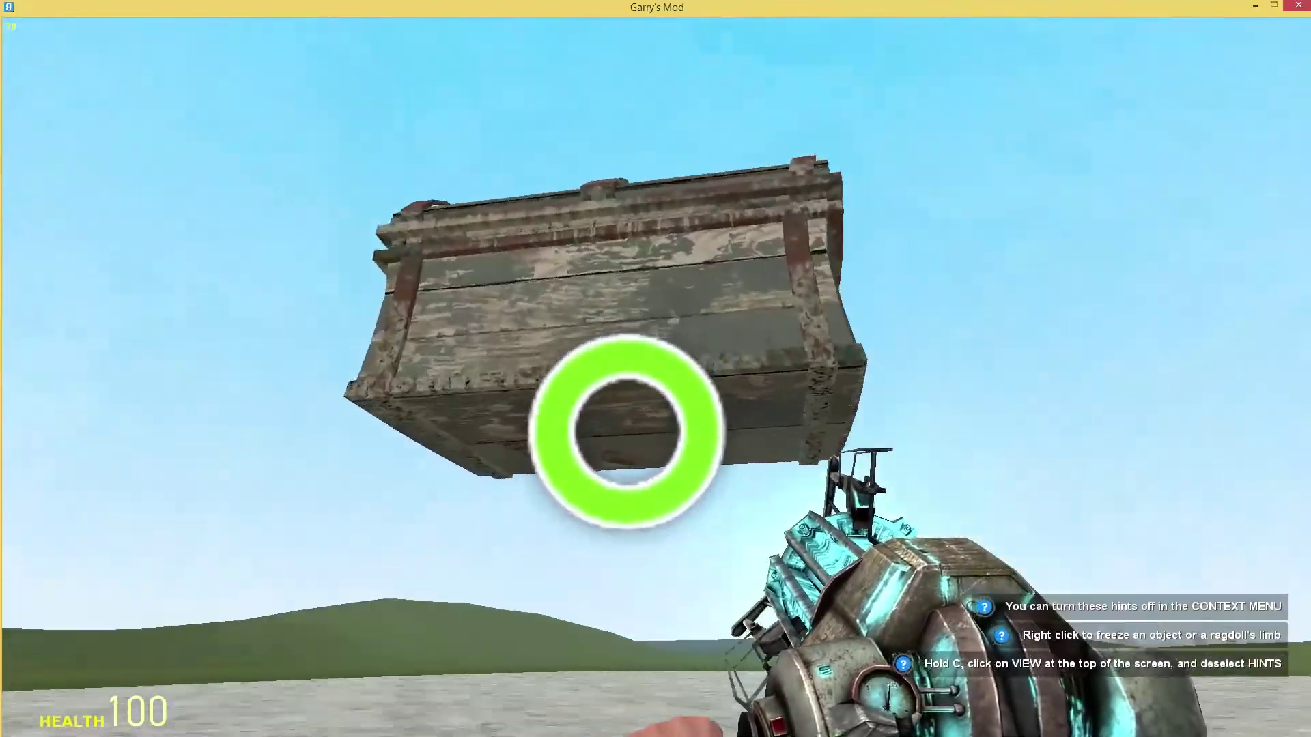
{"action": "mouse_move", "coordinate": [621, 383]}
{"action": "left_mouse_down"}
{"action": "mouse_move", "coordinate": [580, 389]}
{"action": "mouse_move", "coordinate": [620, 419]}
{"action": "mouse_move", "coordinate": [442, 381]}
{"action": "mouse_move", "coordinate": [659, 424]}
{"action": "mouse_move", "coordinate": [676, 504]}
{"action": "mouse_move", "coordinate": [600, 696]}
{"action": "mouse_move", "coordinate": [556, 731]}
{"action": "mouse_move", "coordinate": [232, 581]}
{"action": "mouse_move", "coordinate": [703, 433]}
{"action": "mouse_move", "coordinate": [828, 351]}
{"action": "mouse_move", "coordinate": [518, 424]}
{"action": "mouse_move", "coordinate": [580, 601]}
{"action": "mouse_move", "coordinate": [679, 547]}
{"action": "mouse_move", "coordinate": [615, 734]}
{"action": "mouse_move", "coordinate": [556, 497]}
{"action": "mouse_move", "coordinate": [7, 372]}
{"action": "mouse_move", "coordinate": [582, 409]}
{"action": "mouse_move", "coordinate": [1258, 527]}
{"action": "mouse_move", "coordinate": [690, 512]}
{"action": "mouse_move", "coordinate": [407, 417]}
{"action": "mouse_move", "coordinate": [694, 439]}
{"action": "mouse_move", "coordinate": [693, 386]}
{"action": "mouse_move", "coordinate": [707, 502]}
{"action": "mouse_move", "coordinate": [621, 477]}
{"action": "left_mouse_up"}
Step: Switch to the crowbar and hit the chest twice
{"action": "key", "text": "1"}
{"action": "key", "text": "w"}
{"action": "left_click", "coordinate": [655, 369]}
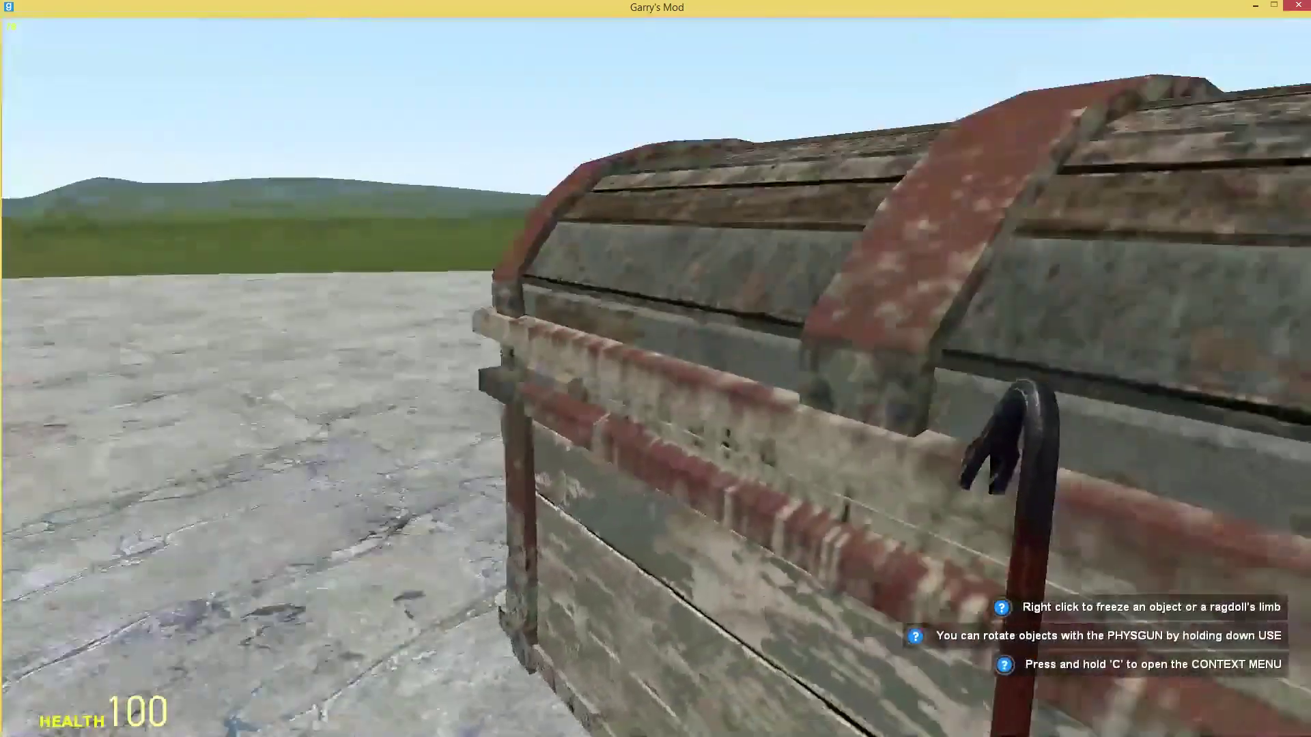
{"action": "key", "text": "w"}
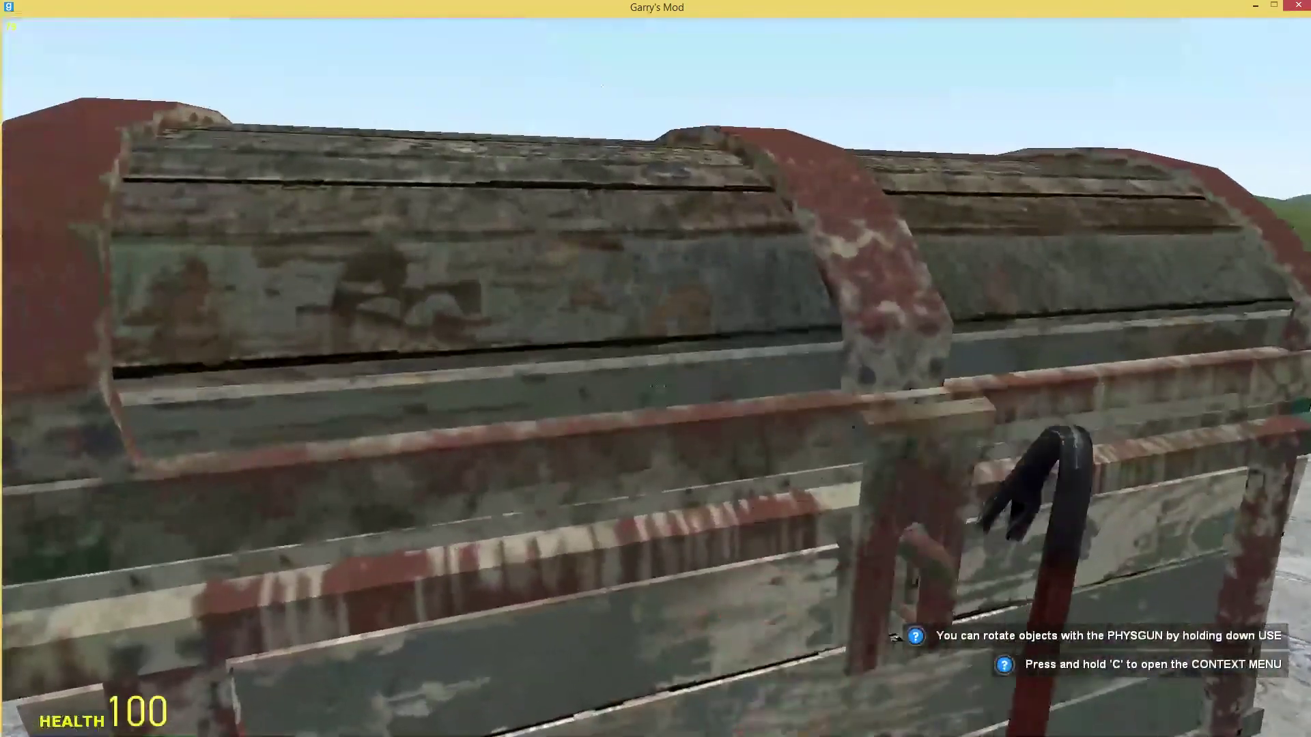
{"action": "key", "text": "s"}
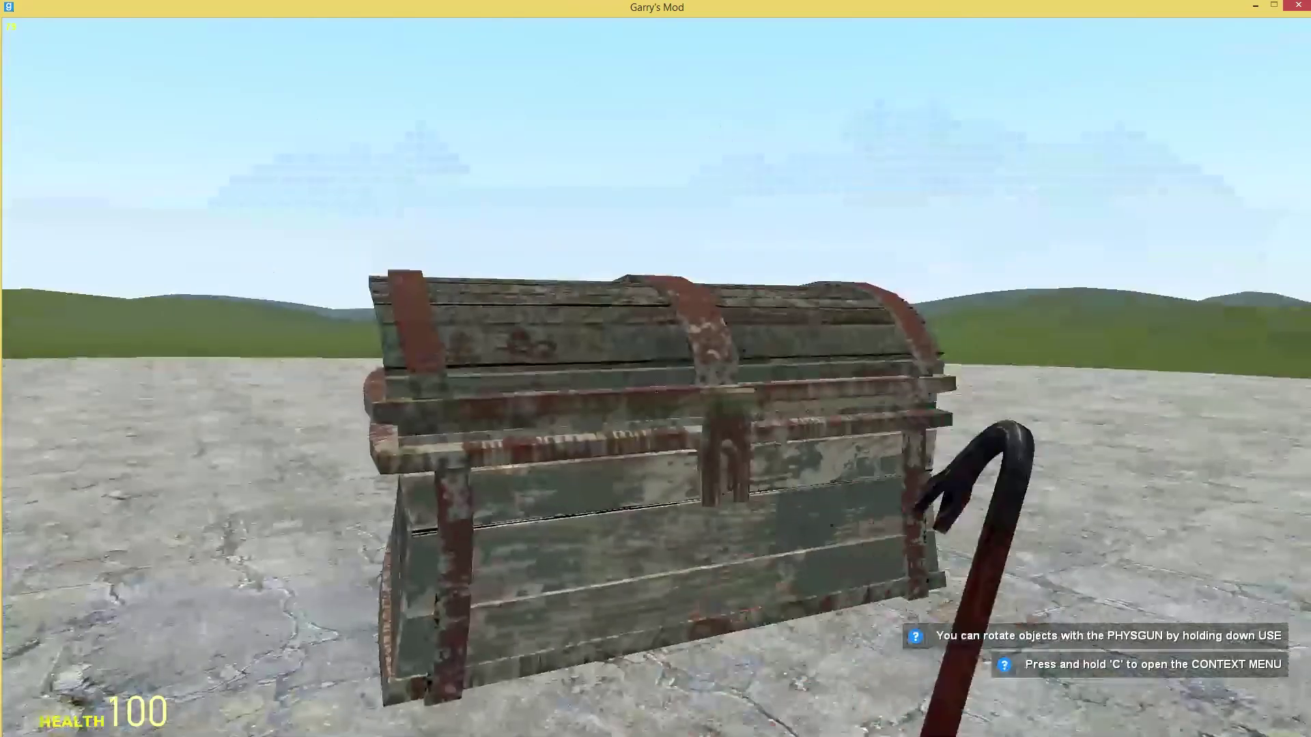
{"action": "left_click", "coordinate": [655, 369]}
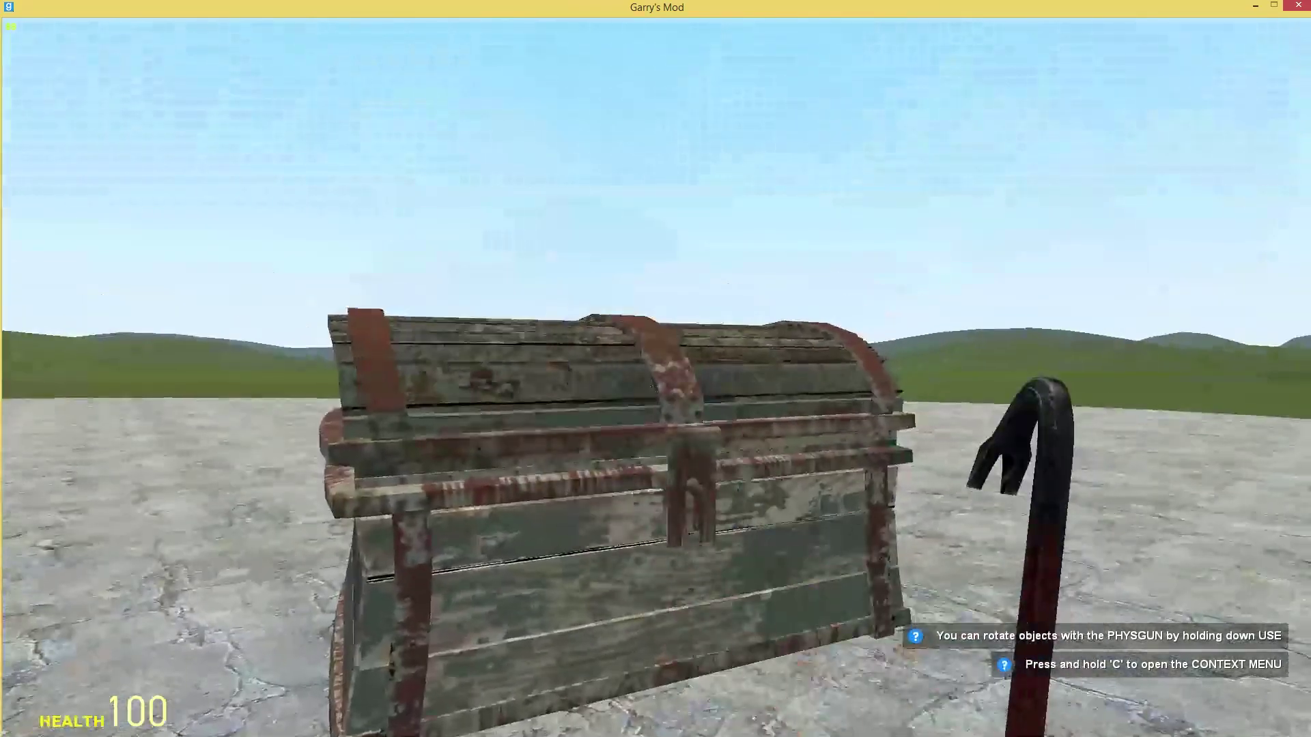
Step: Leave the game and connect FileZilla to the game server's /garrysmod folder
{"action": "key", "text": "Escape"}
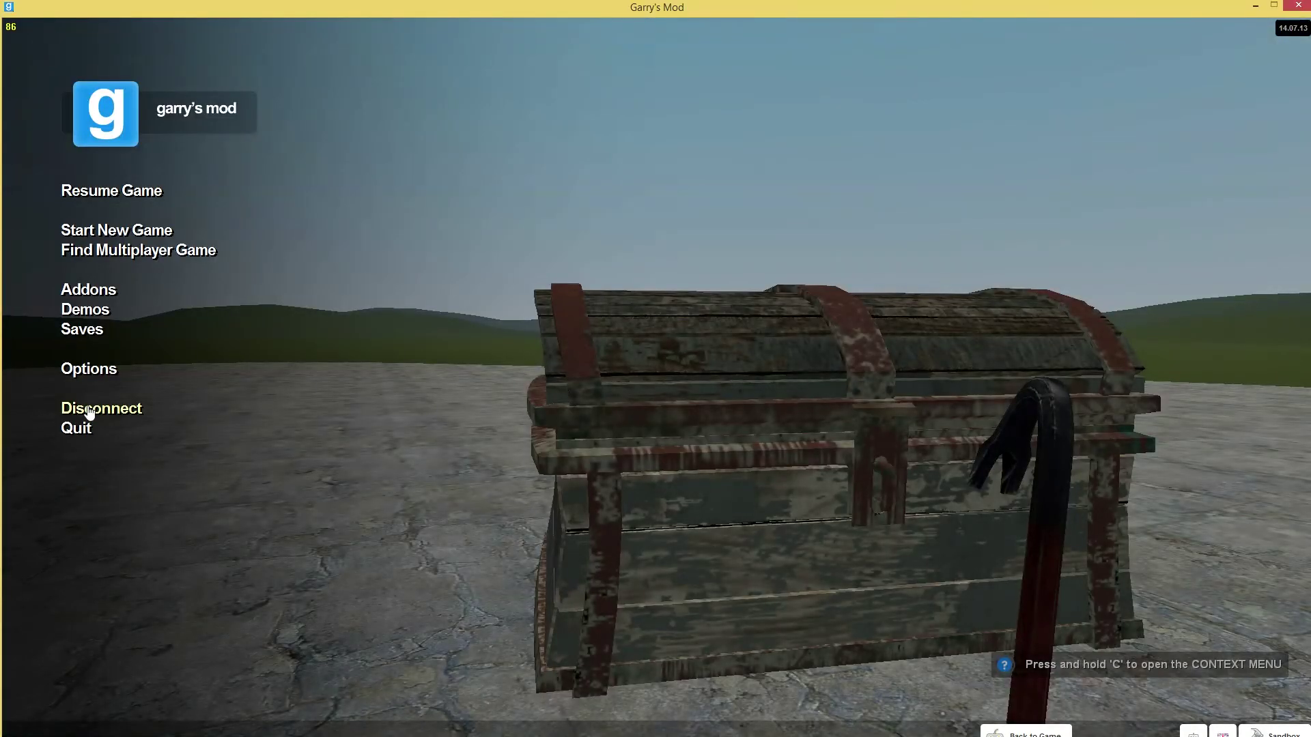
{"action": "left_click", "coordinate": [90, 408]}
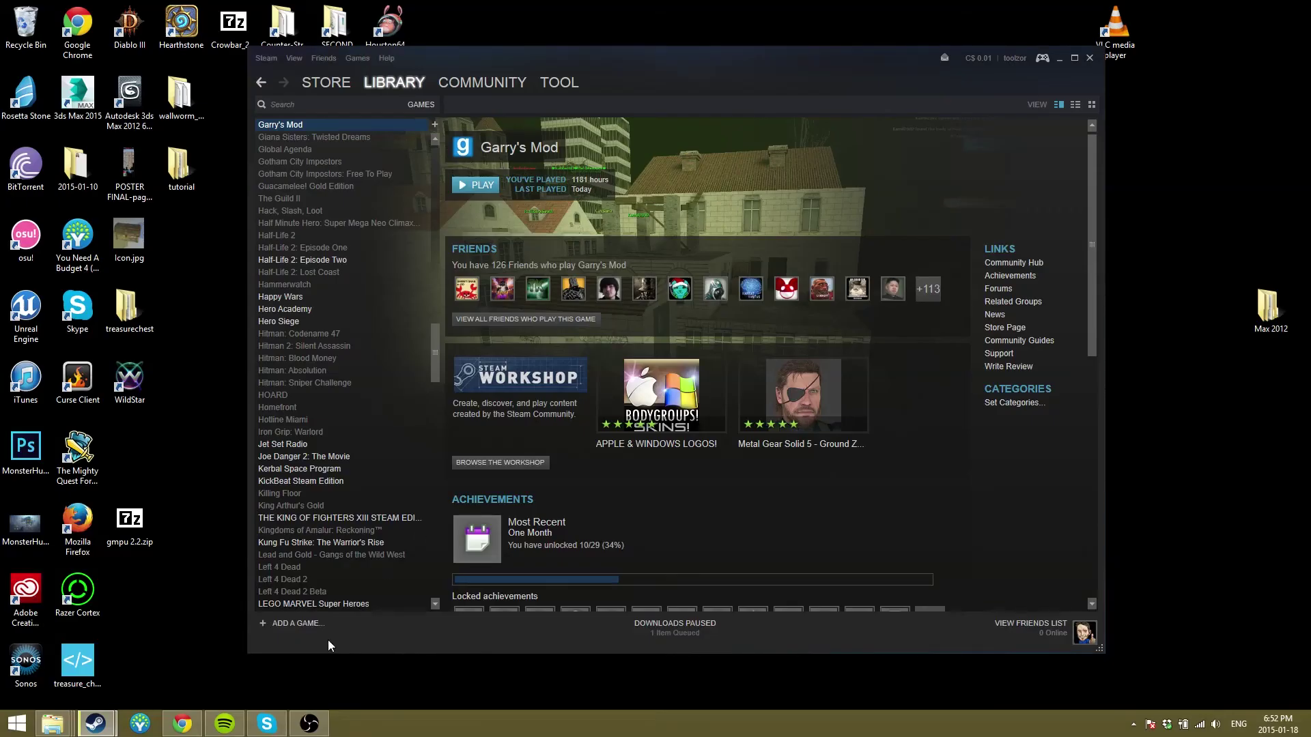
{"action": "left_click", "coordinate": [17, 725]}
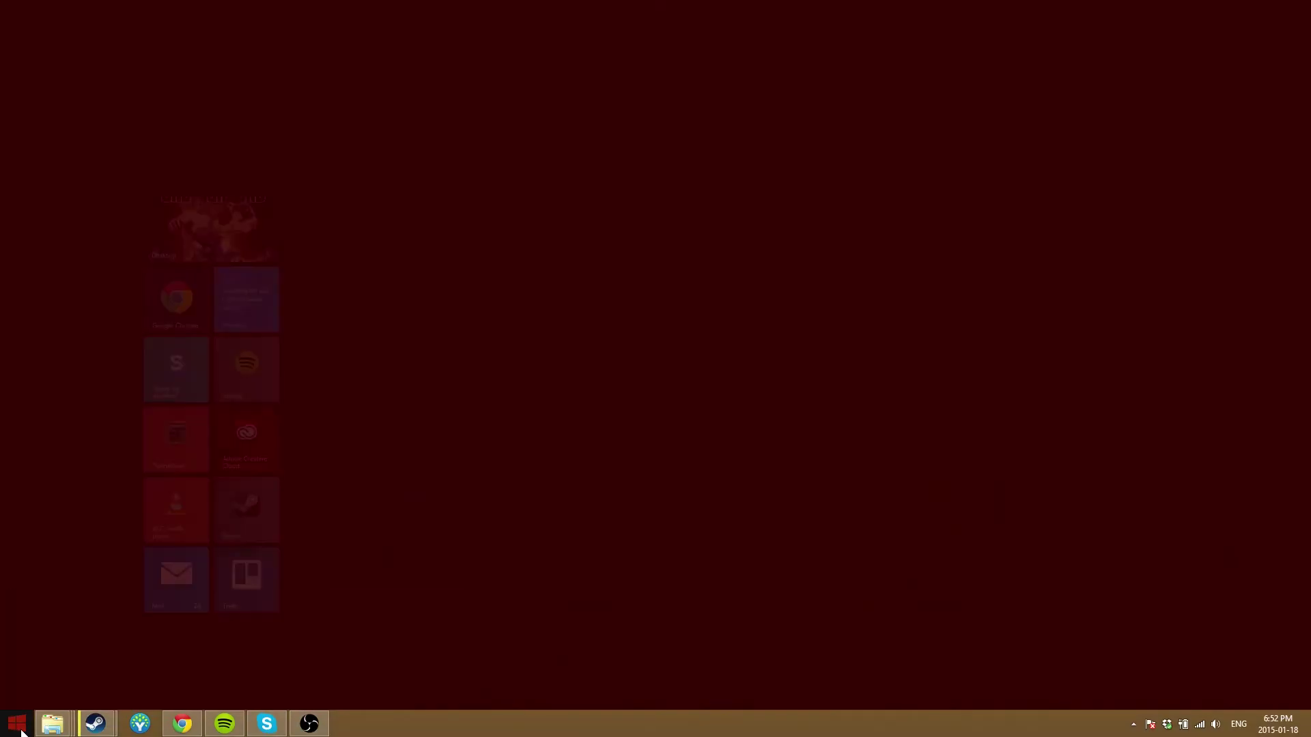
{"action": "left_click", "coordinate": [503, 261]}
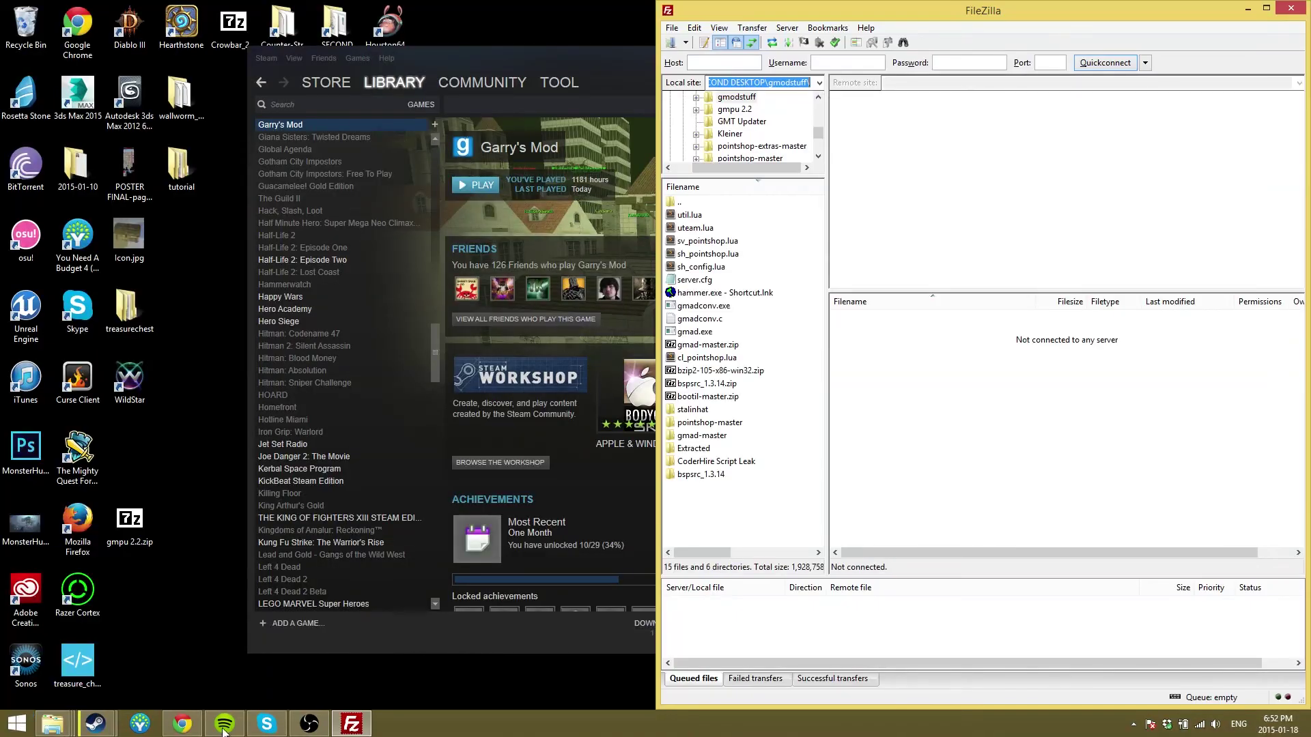
{"action": "left_click", "coordinate": [685, 43]}
{"action": "left_click", "coordinate": [703, 61]}
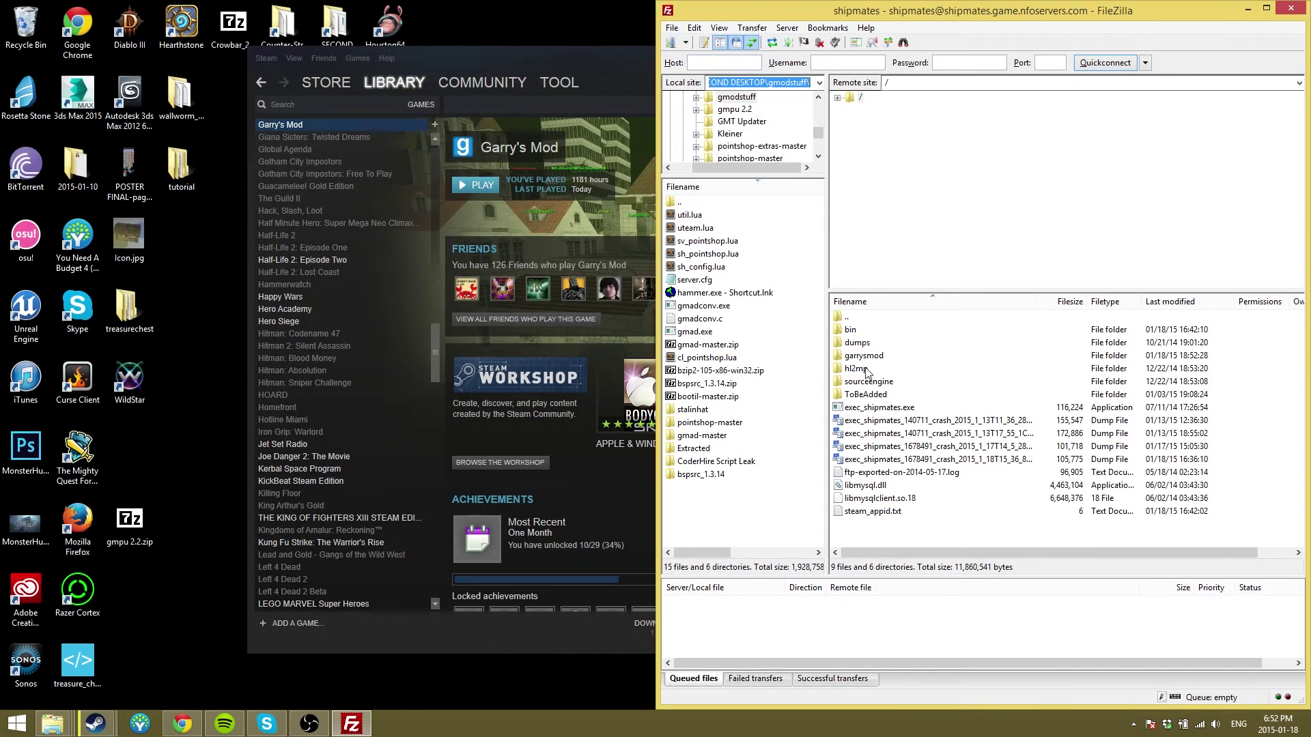
{"action": "double_click", "coordinate": [866, 355]}
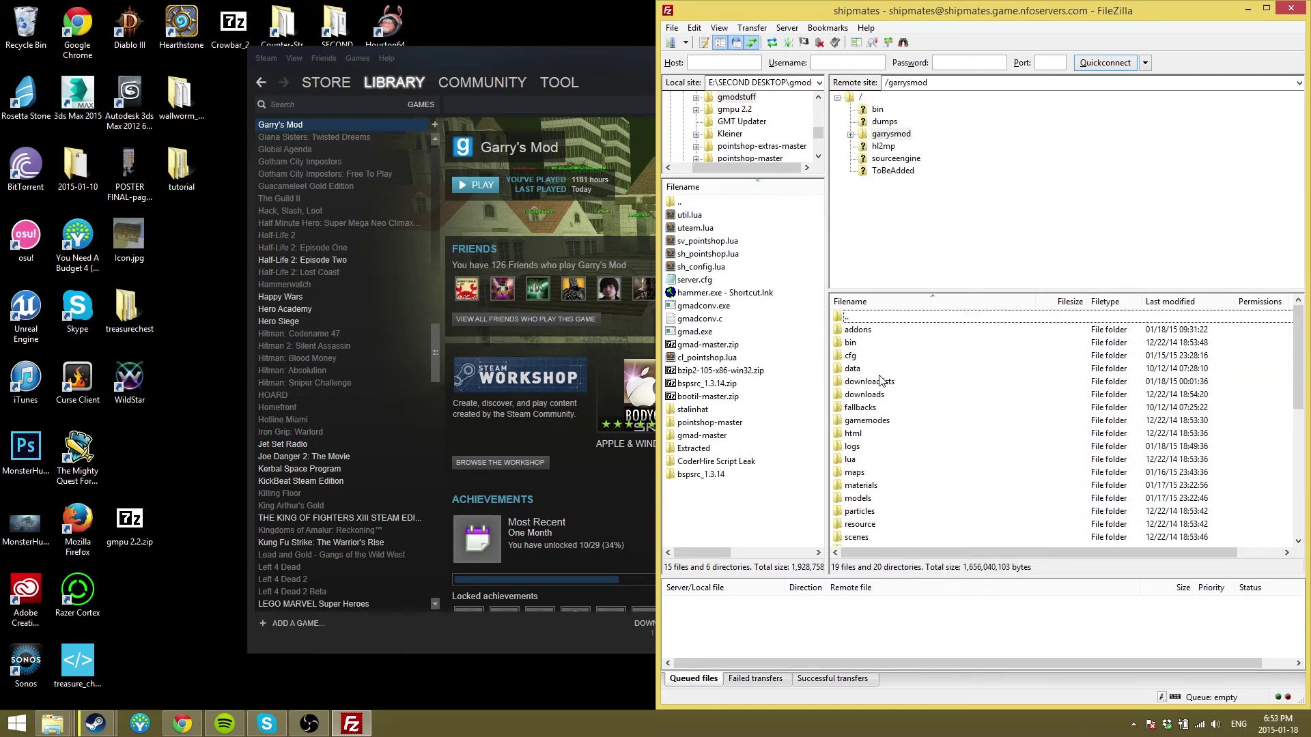
Step: Place the local tutorial\models folder window beside FileZilla and minimize the garrysmod folder
{"action": "left_click", "coordinate": [53, 724]}
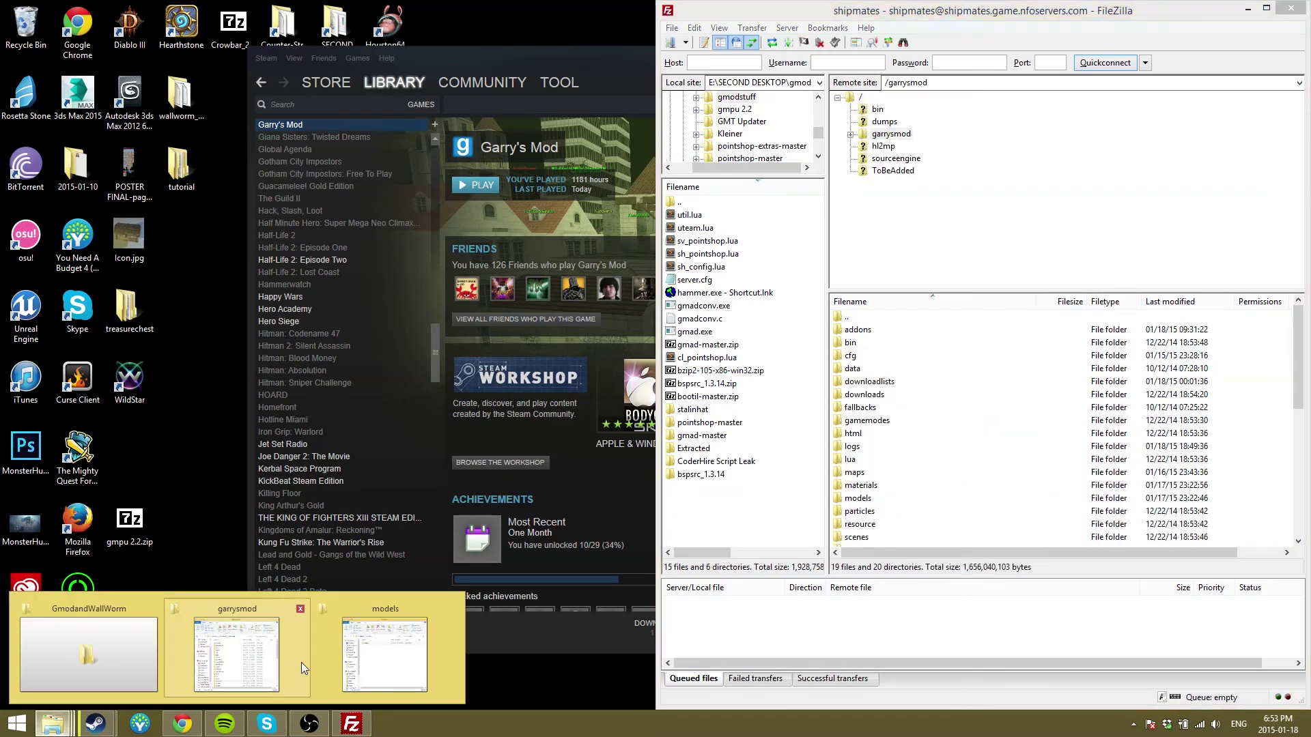
{"action": "left_click", "coordinate": [404, 647]}
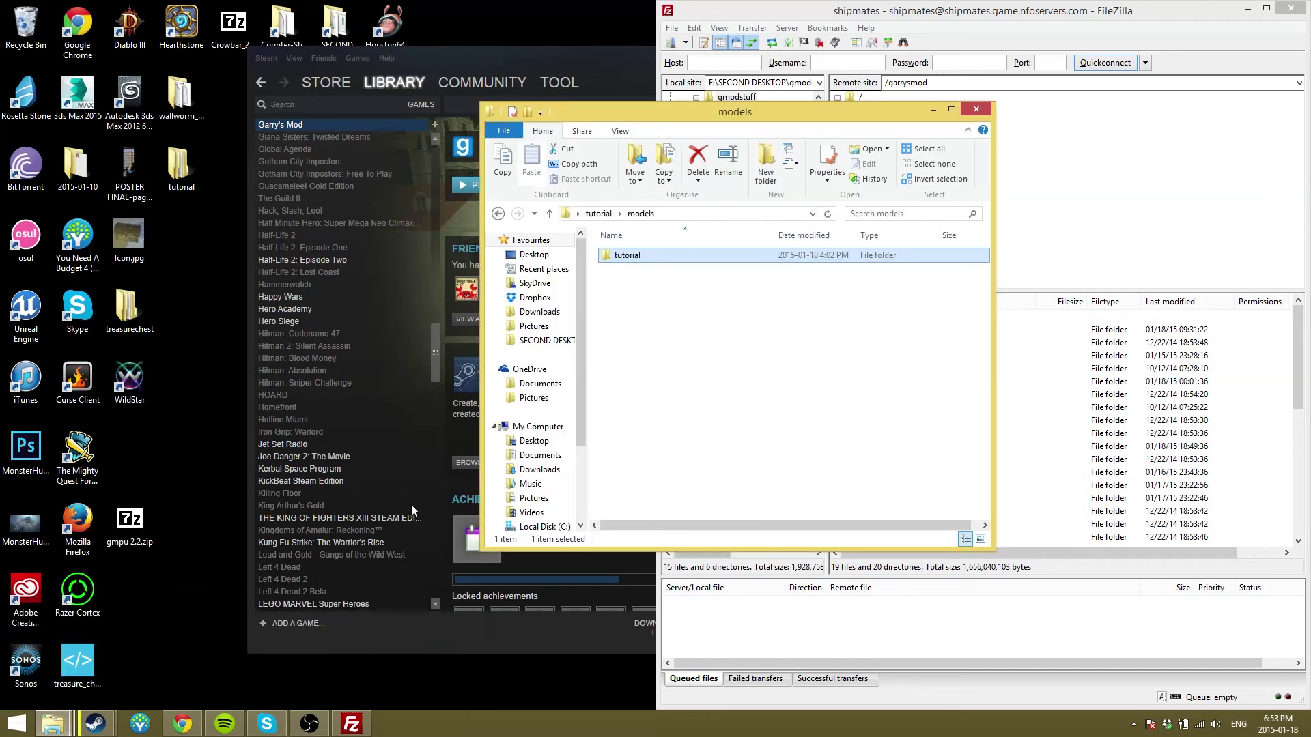
{"action": "left_click", "coordinate": [52, 723]}
{"action": "left_click", "coordinate": [238, 647]}
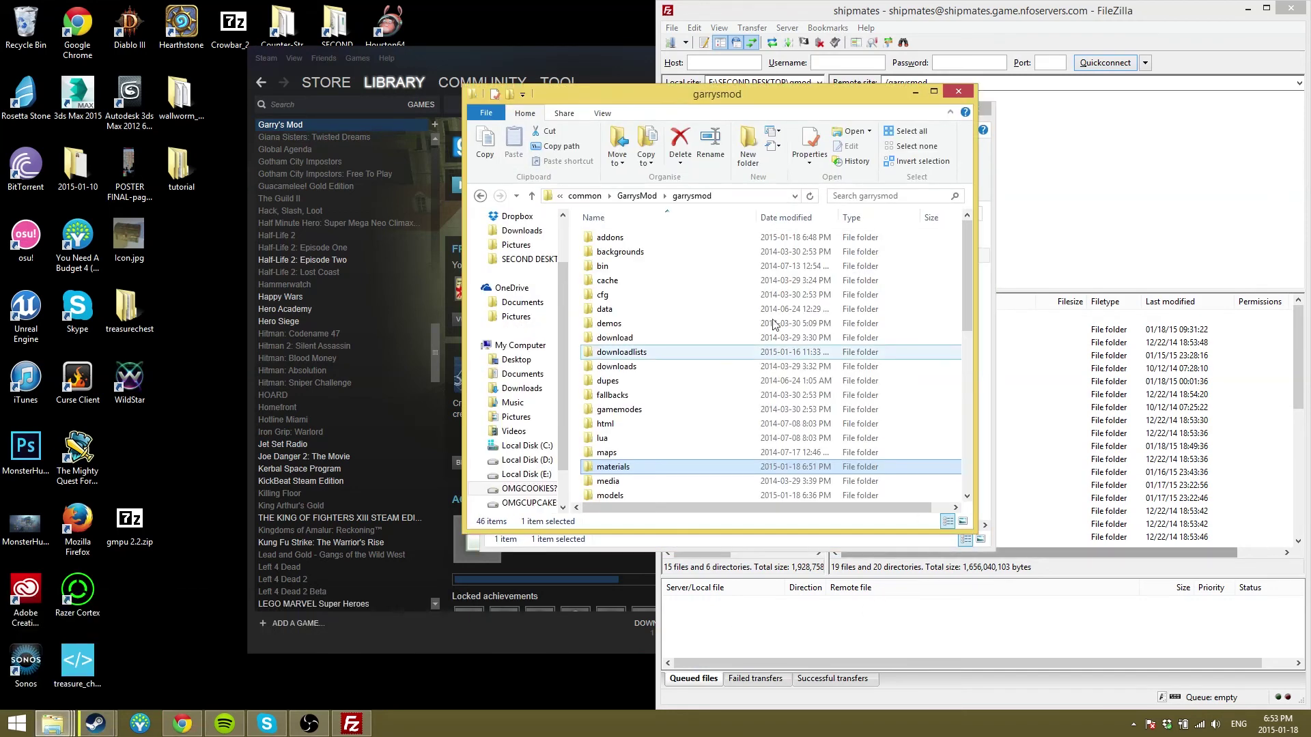
{"action": "left_click", "coordinate": [915, 92]}
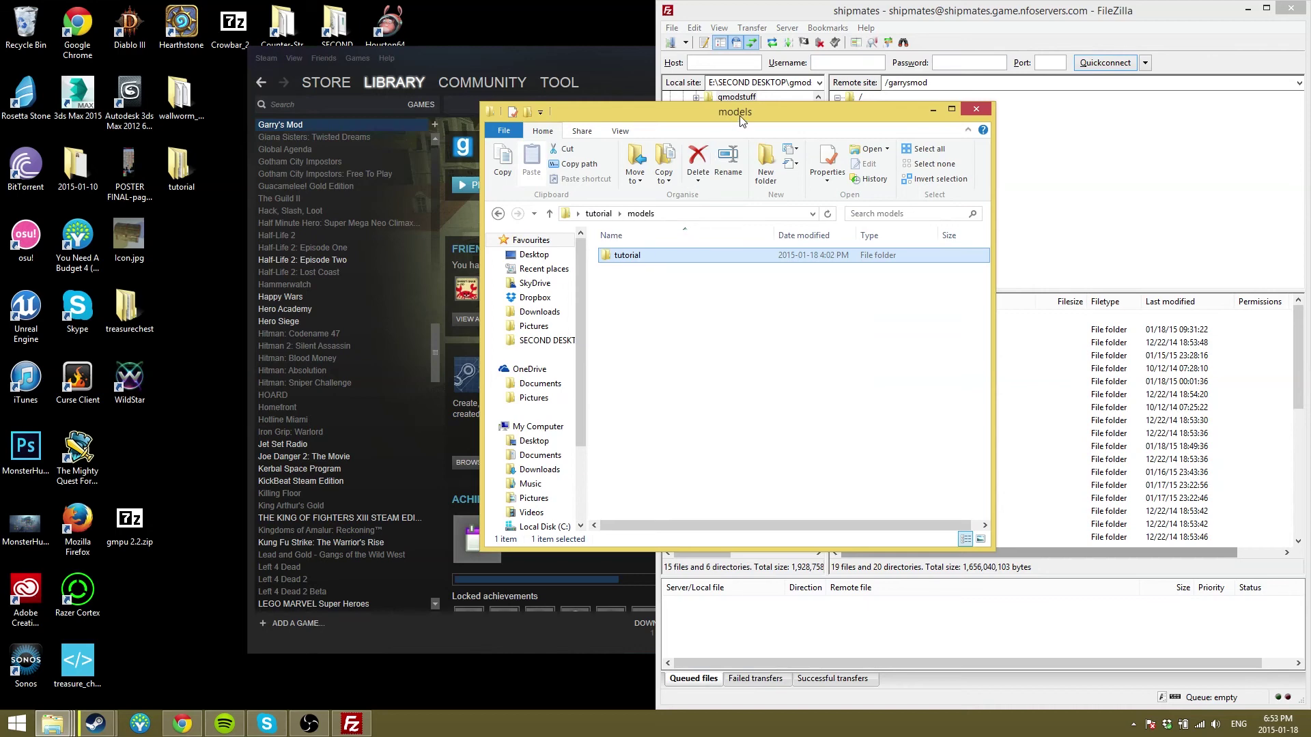
{"action": "left_click_drag", "start_coordinate": [739, 113], "coordinate": [467, 98]}
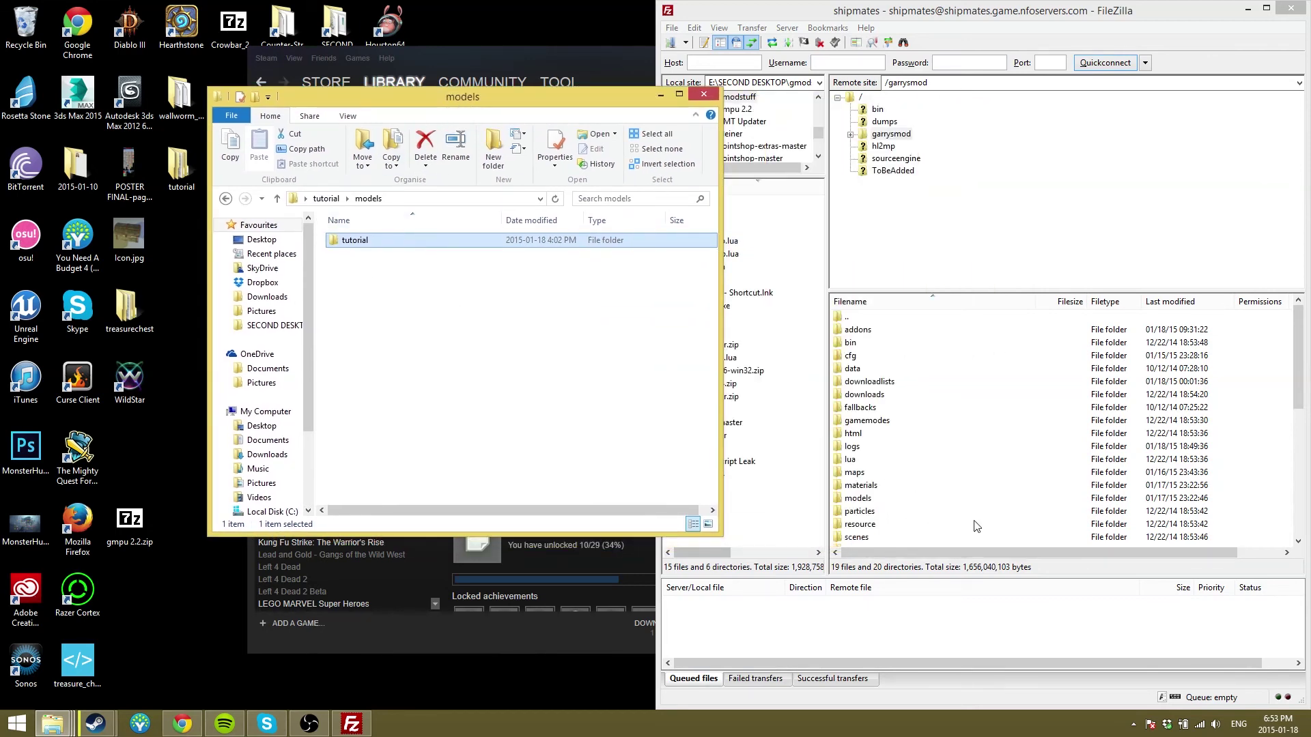
Step: Close the models folder and launch Sublime Text 2 via a 'subli' search
{"action": "left_click", "coordinate": [703, 94]}
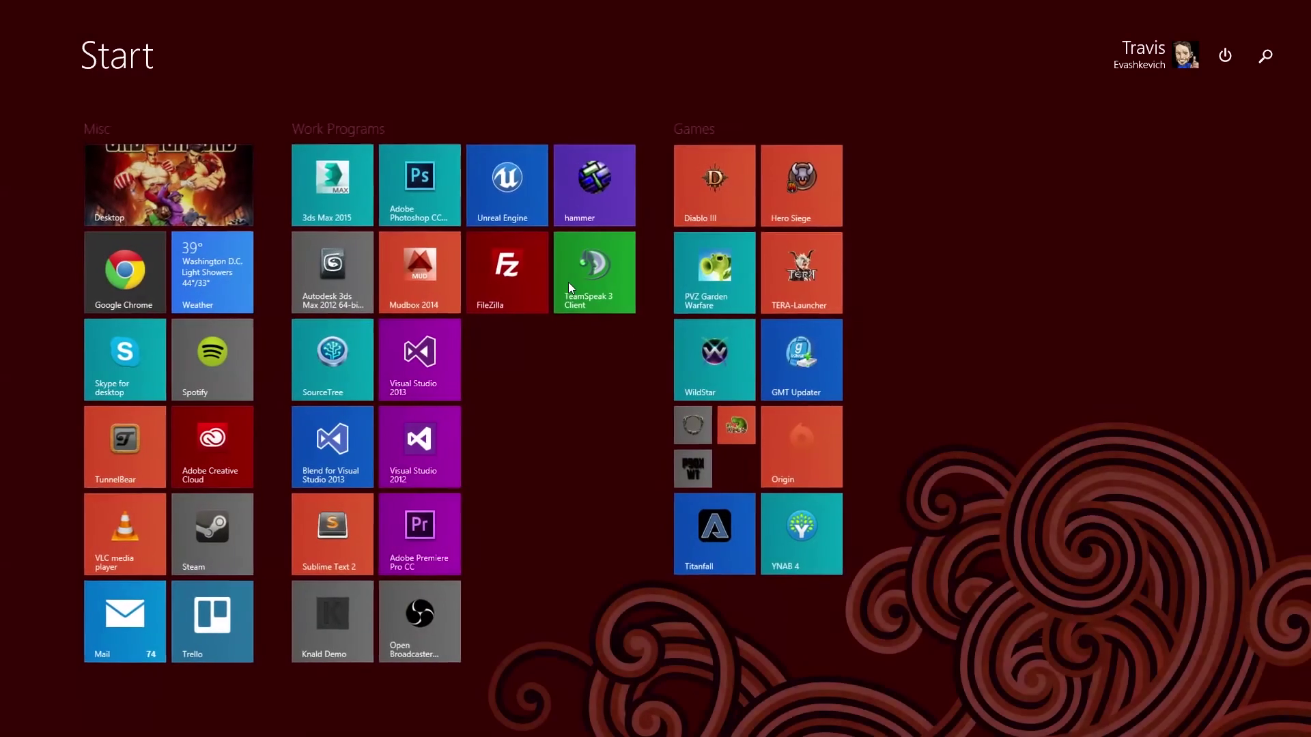
{"action": "type", "text": "sublime Text 2"}
{"action": "key", "text": "Return"}
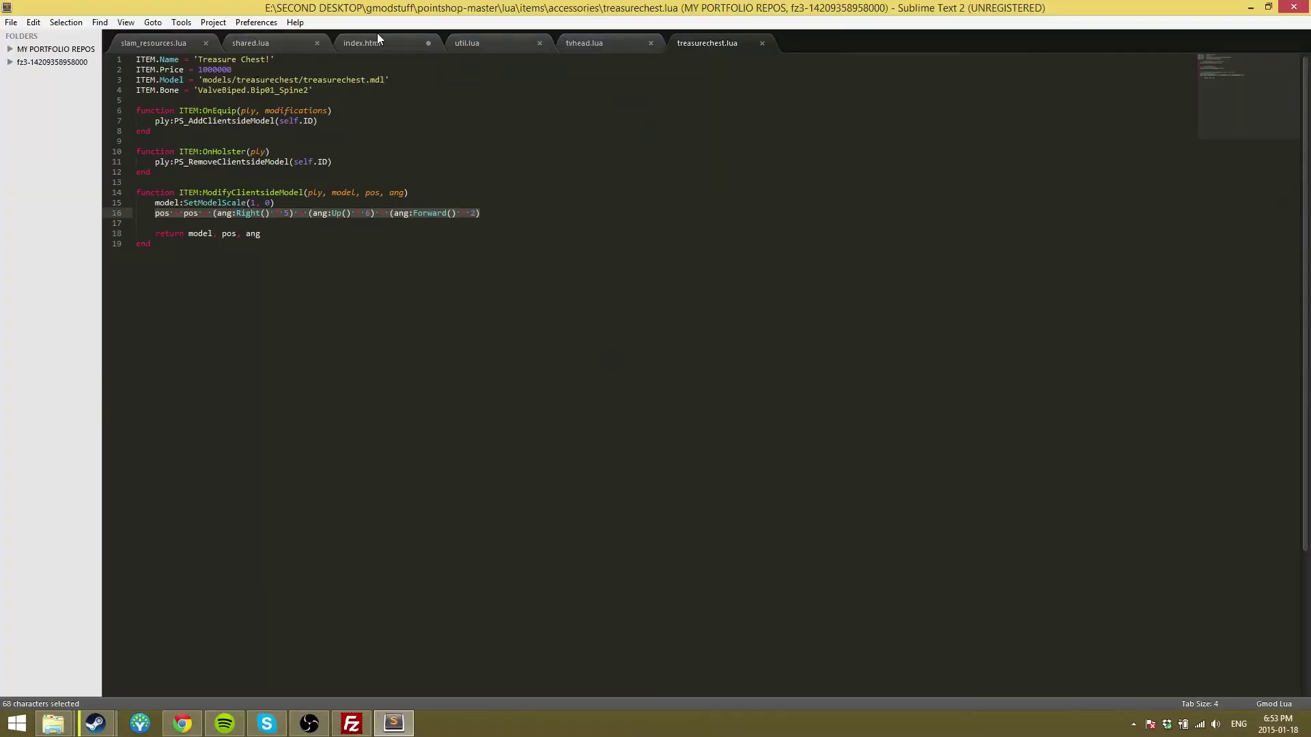
Step: Review the treasurechest.mdl model path and ValveBiped.Bip01_Spine2 bone in treasurechest.lua
{"action": "left_click_drag", "start_coordinate": [220, 244], "coordinate": [94, 61]}
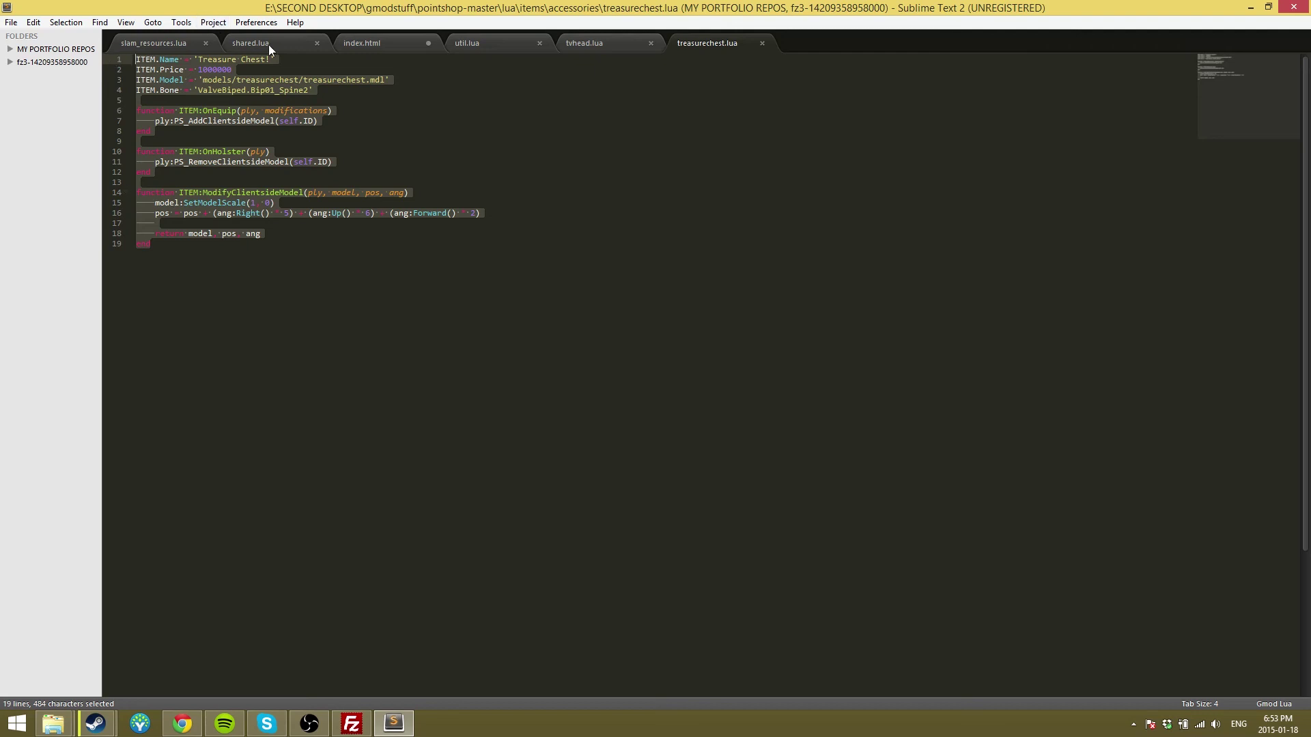
{"action": "double_click", "coordinate": [288, 80]}
{"action": "left_click", "coordinate": [351, 80]}
{"action": "left_click", "coordinate": [214, 89]}
{"action": "double_click", "coordinate": [248, 81]}
{"action": "double_click", "coordinate": [337, 80]}
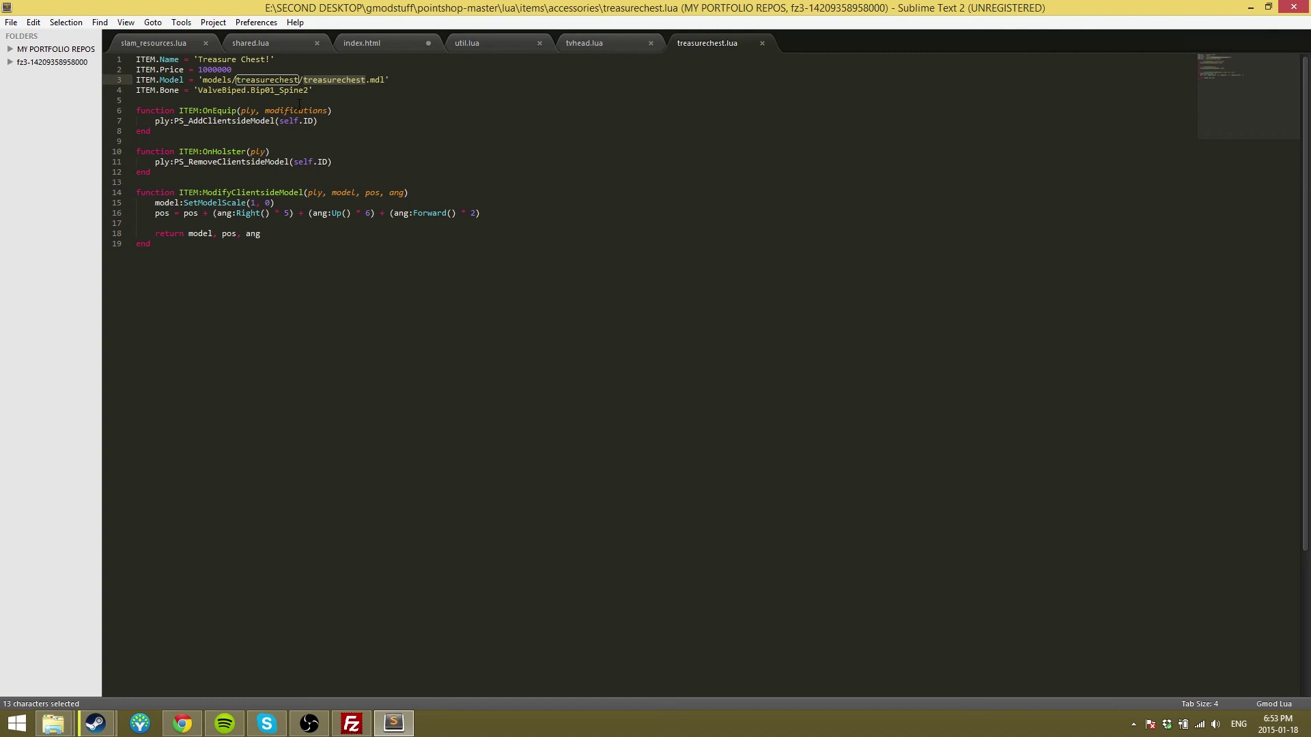
{"action": "left_click_drag", "start_coordinate": [308, 89], "coordinate": [197, 90]}
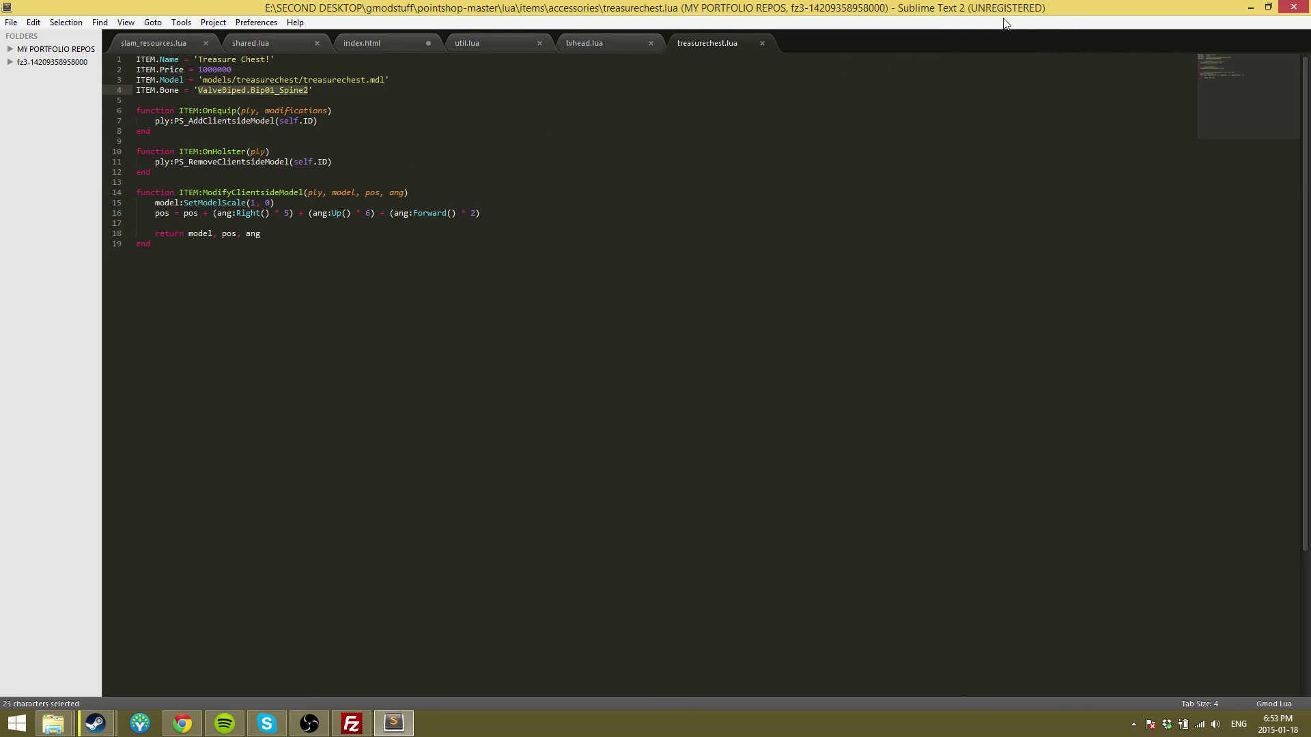
Step: Close Sublime Text 2 and FileZilla, leaving Steam's Garry's Mod library page
{"action": "left_click", "coordinate": [1295, 8]}
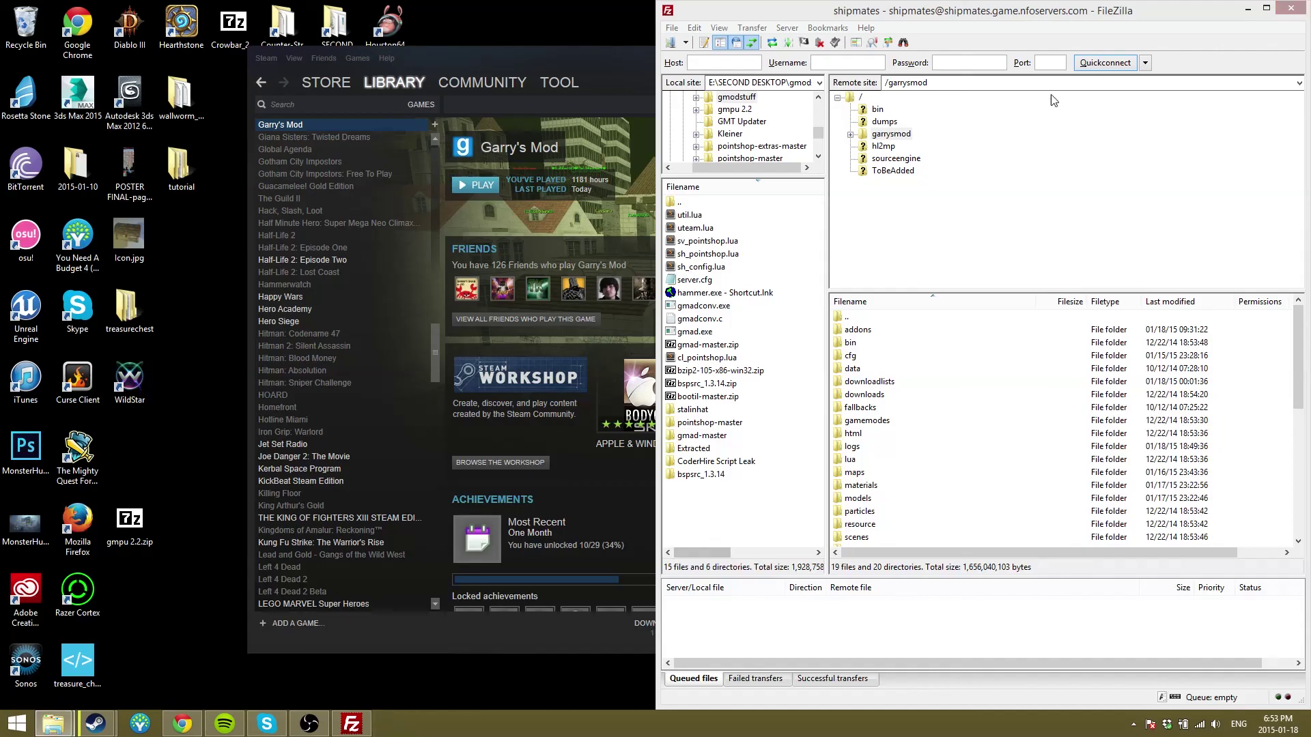
{"action": "left_click", "coordinate": [617, 129]}
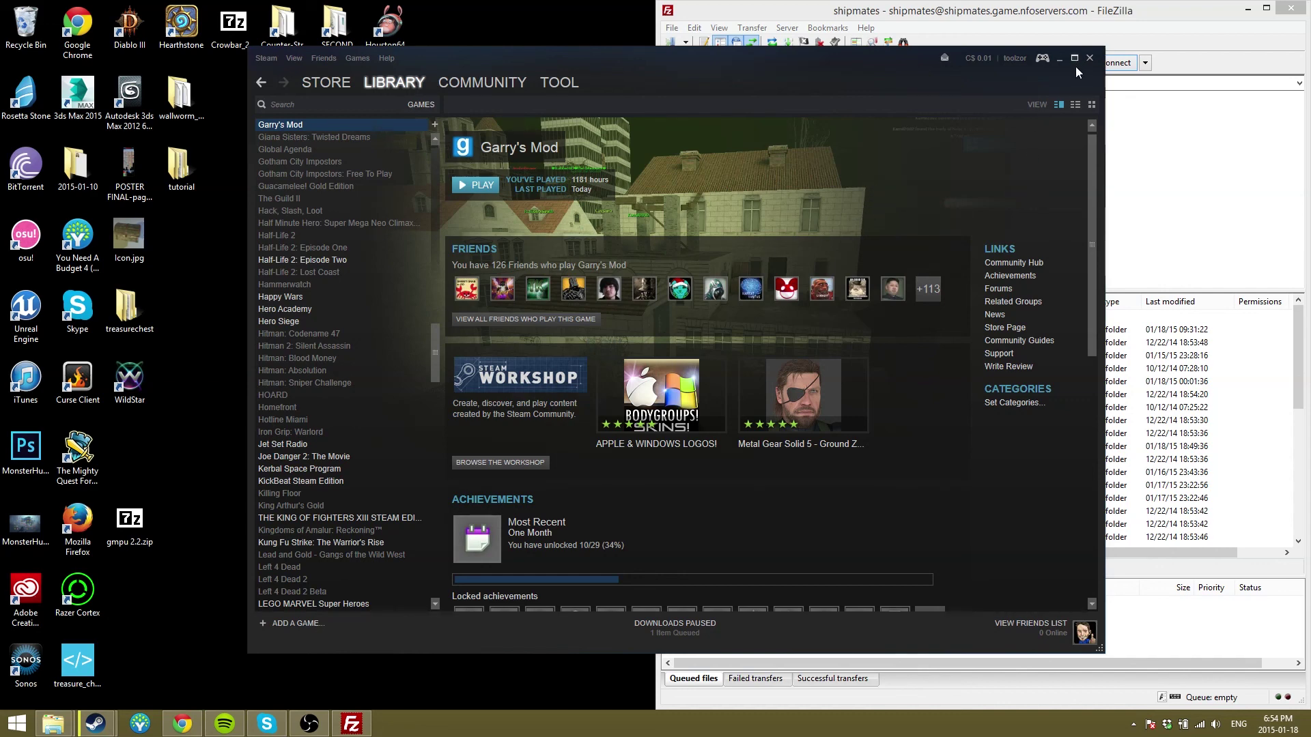
{"action": "left_click", "coordinate": [1290, 8]}
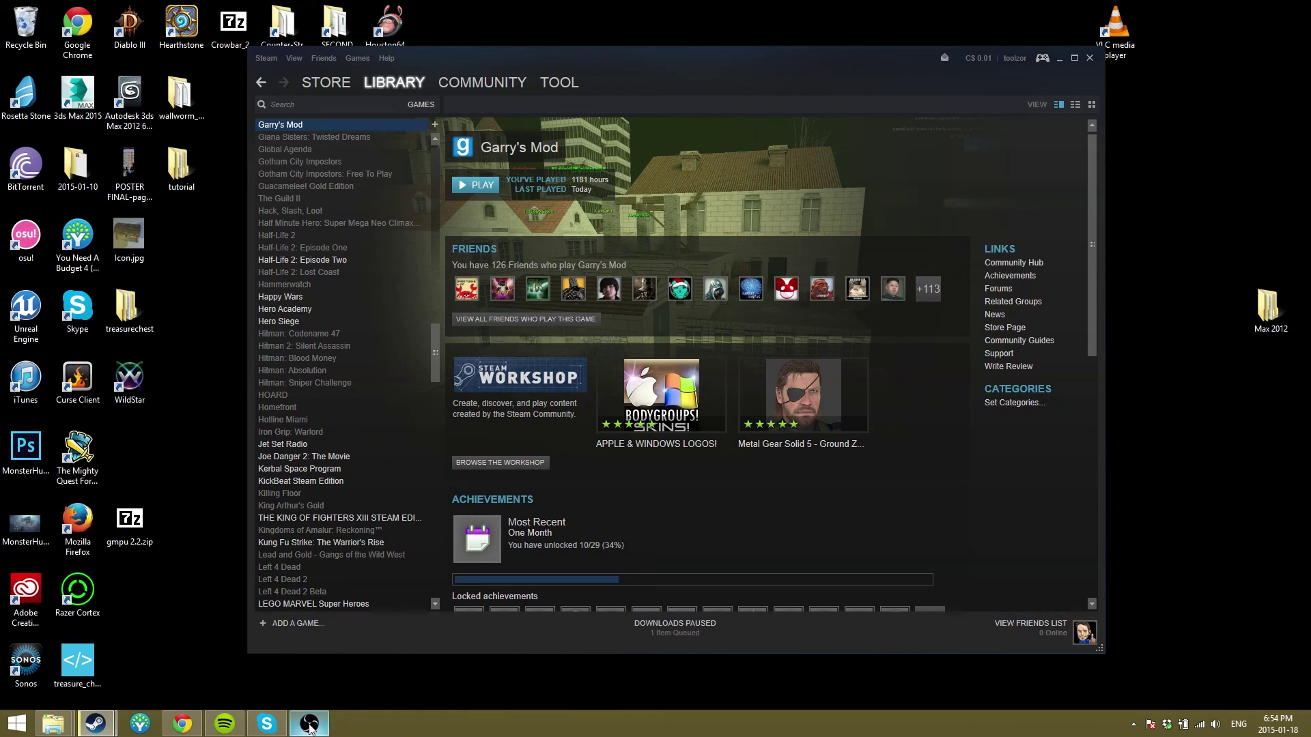
{"action": "mouse_move", "coordinate": [311, 727]}
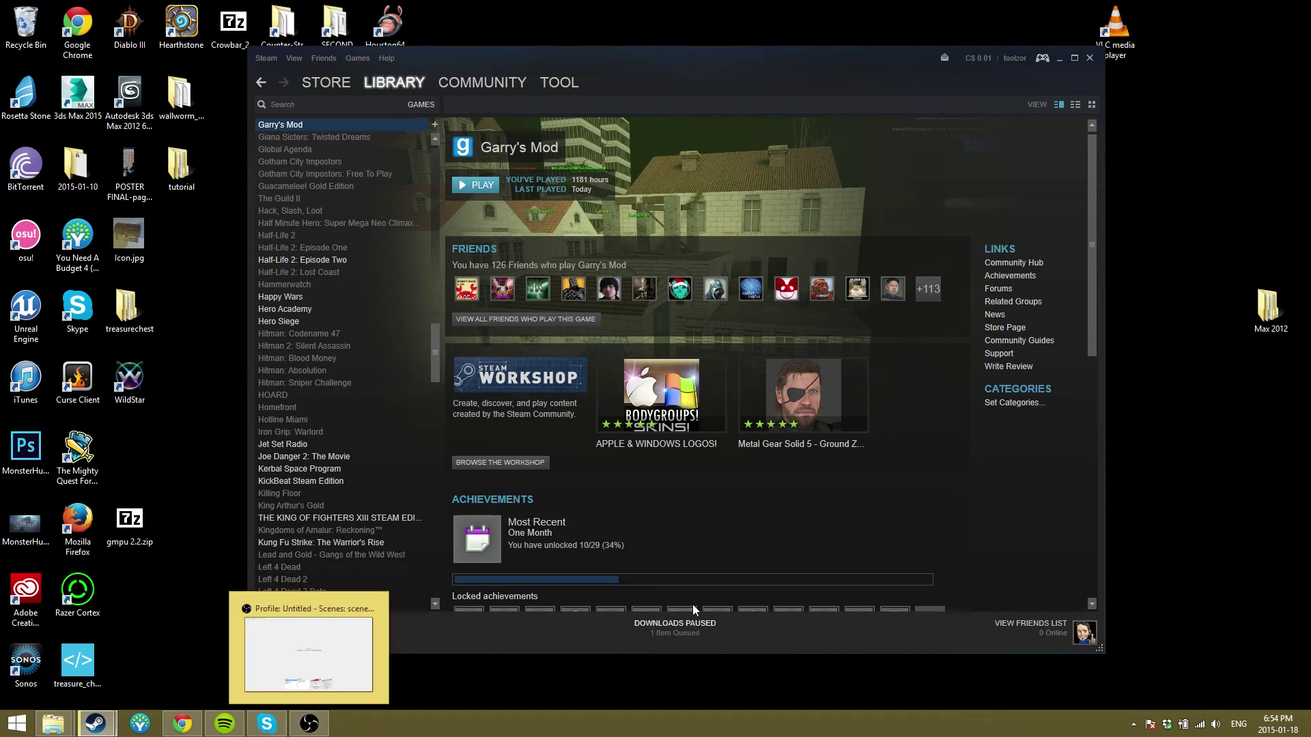